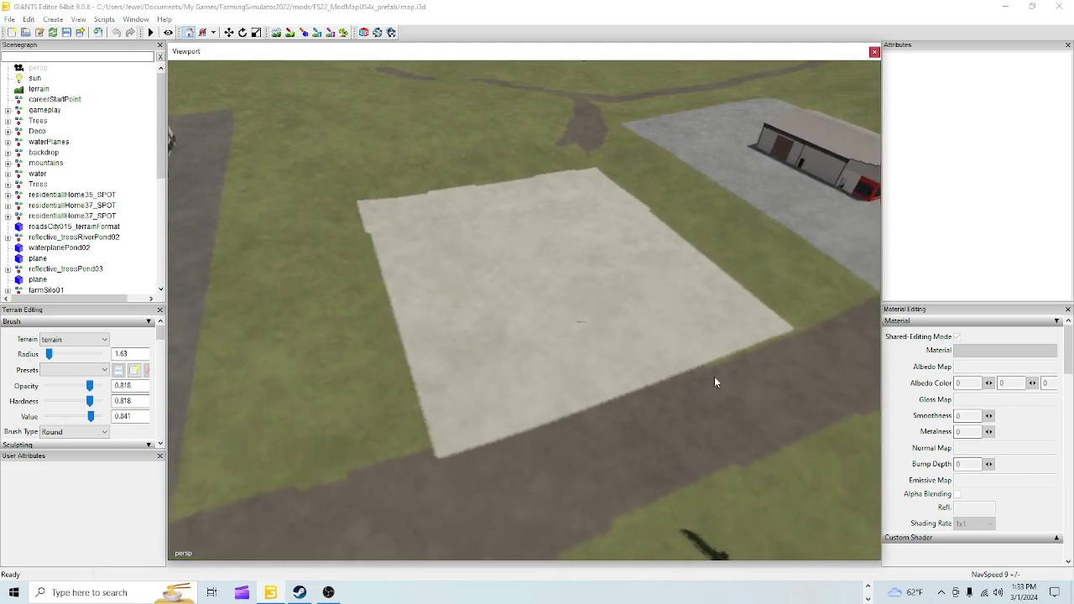
# Look over the concrete pad, the paved lot and the barns along the dirt road
pyautogui.keyDown('alt'); pyautogui.moveTo(618, 398); pyautogui.dragTo(387, 386); pyautogui.keyUp('alt')
pyautogui.moveTo(389, 391); pyautogui.dragTo(498, 377, button='right')
pyautogui.keyDown('alt'); pyautogui.moveTo(498, 371); pyautogui.dragTo(464, 246); pyautogui.keyUp('alt')
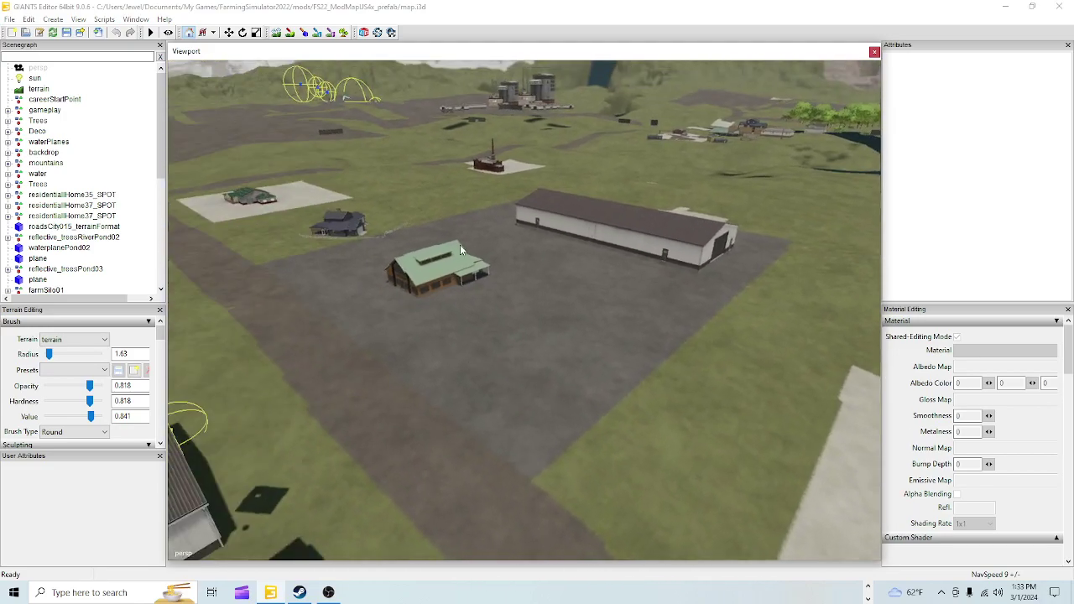
pyautogui.moveTo(572, 406); pyautogui.dragTo(492, 424, button='right')
pyautogui.moveTo(556, 367); pyautogui.dragTo(546, 426, button='right')
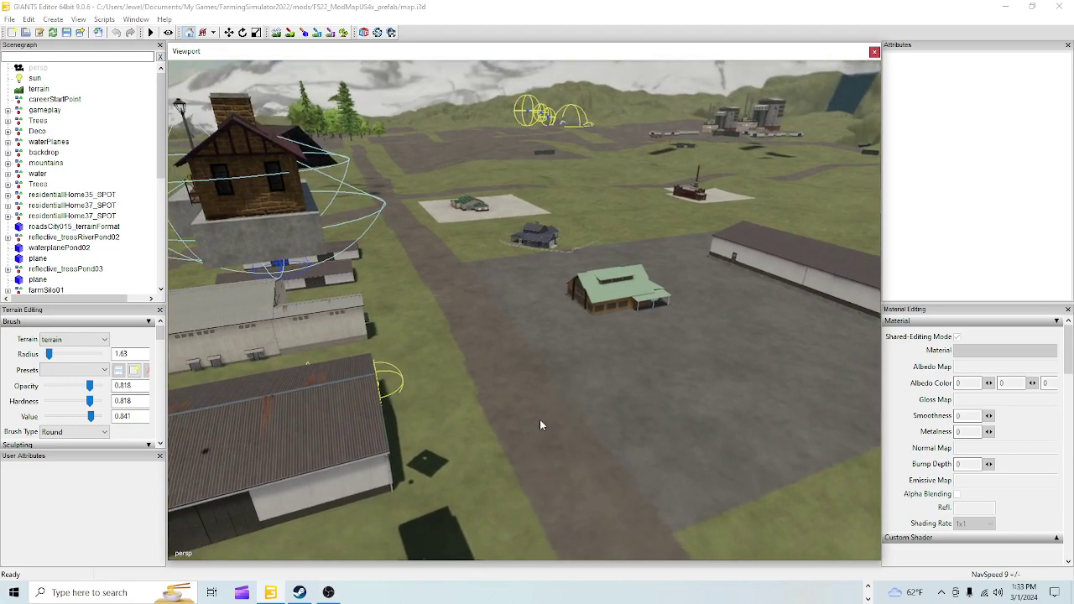
pyautogui.moveTo(584, 454)
pyautogui.mouseDown(button='right')
pyautogui.moveTo(576, 441)
pyautogui.moveTo(568, 454)
pyautogui.mouseUp(button='right')
pyautogui.moveTo(527, 486); pyautogui.dragTo(627, 294, button='right')
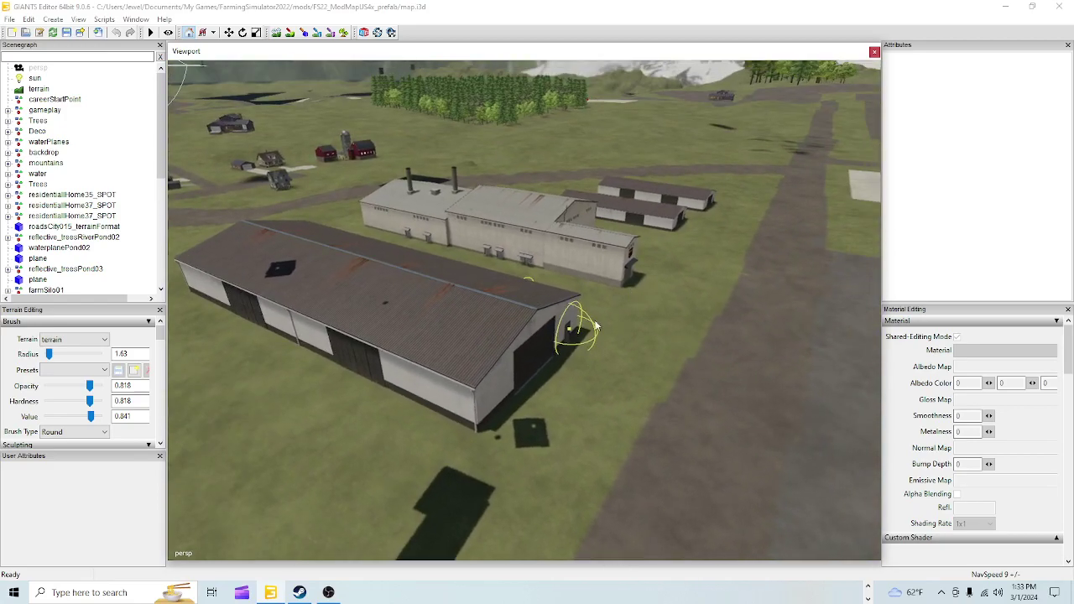
pyautogui.moveTo(634, 347); pyautogui.dragTo(685, 353, button='right')
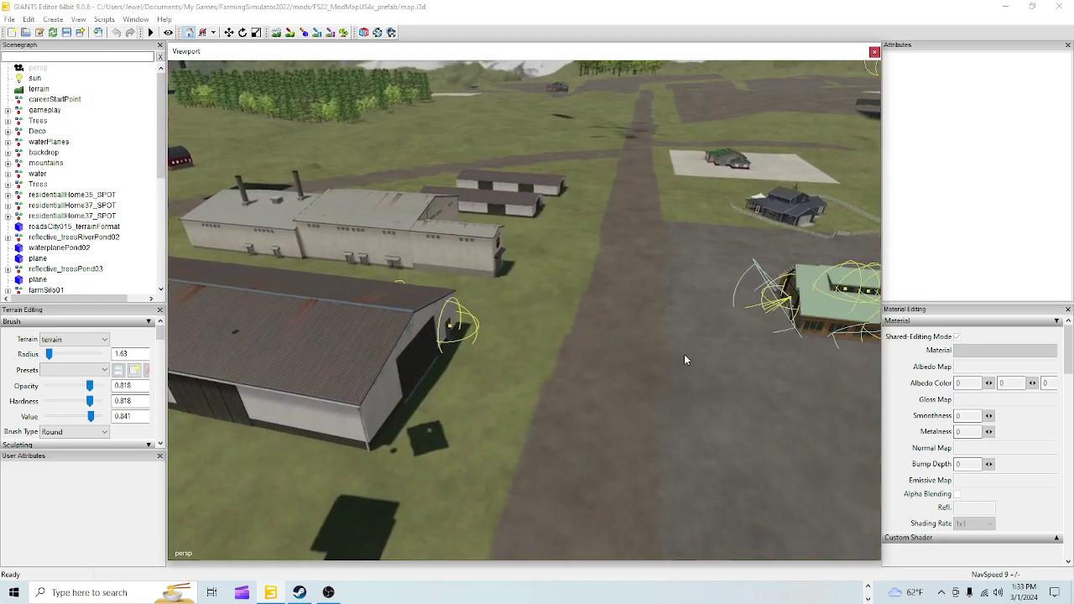
pyautogui.moveTo(506, 453); pyautogui.dragTo(506, 521, button='right')
# Examine the green-roofed building and the paved ground around it from close up and from above
pyautogui.moveTo(295, 371); pyautogui.dragTo(511, 332, button='right')
pyautogui.keyDown('alt'); pyautogui.moveTo(513, 332); pyautogui.dragTo(521, 324); pyautogui.keyUp('alt')
pyautogui.keyDown('alt'); pyautogui.moveTo(520, 325); pyautogui.dragTo(623, 245, button='right'); pyautogui.keyUp('alt')
pyautogui.keyDown('alt'); pyautogui.moveTo(462, 323); pyautogui.dragTo(508, 384); pyautogui.keyUp('alt')
pyautogui.moveTo(508, 385); pyautogui.dragTo(317, 453, button='right')
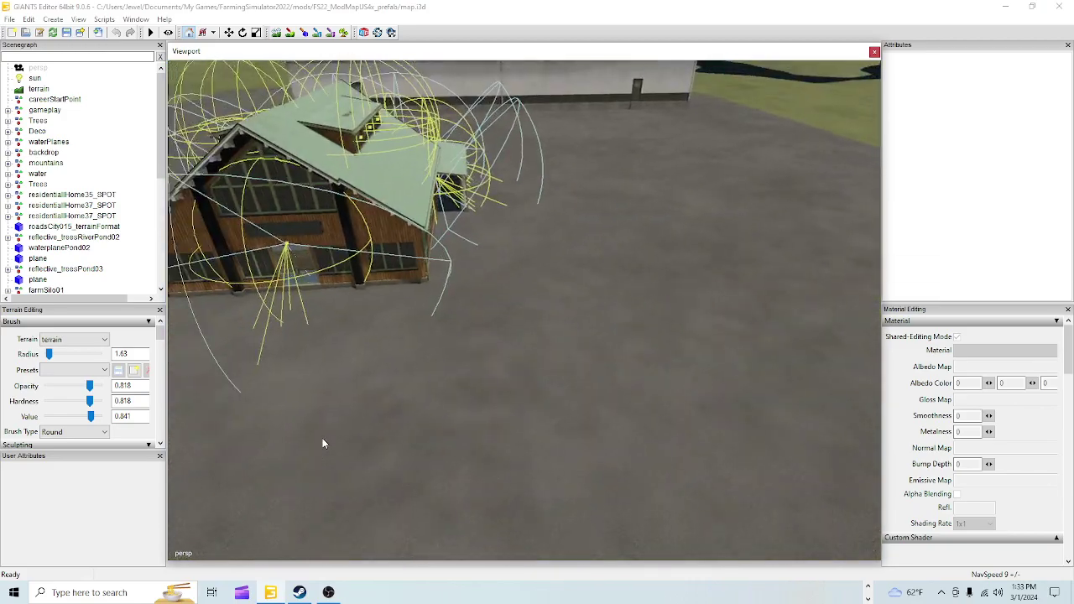
pyautogui.moveTo(433, 334); pyautogui.dragTo(505, 350, button='right')
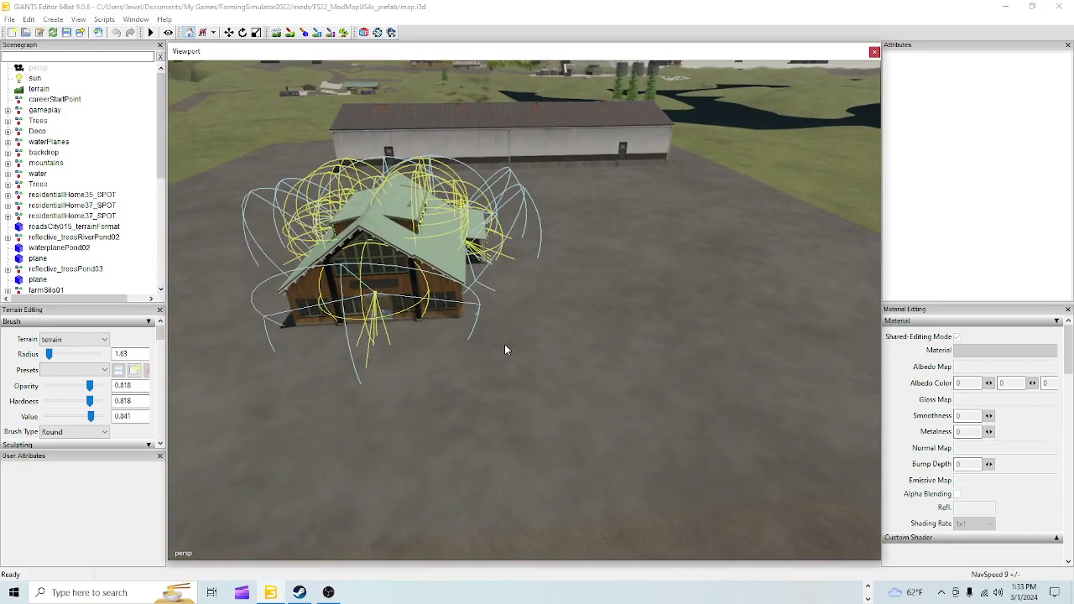
pyautogui.moveTo(684, 315); pyautogui.dragTo(652, 265, button='right')
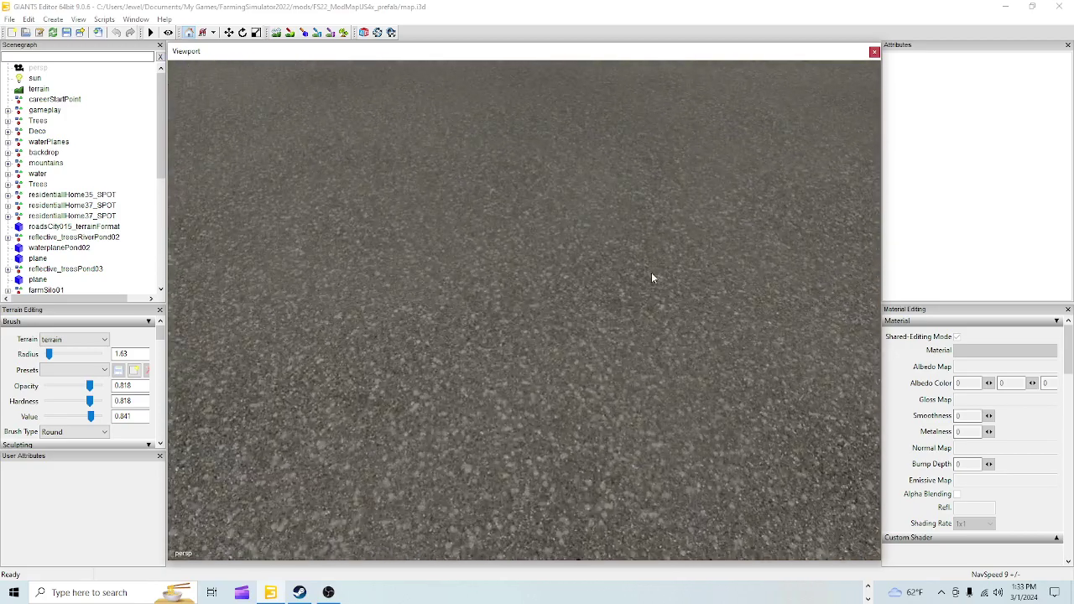
pyautogui.moveTo(624, 378); pyautogui.dragTo(564, 324, button='right')
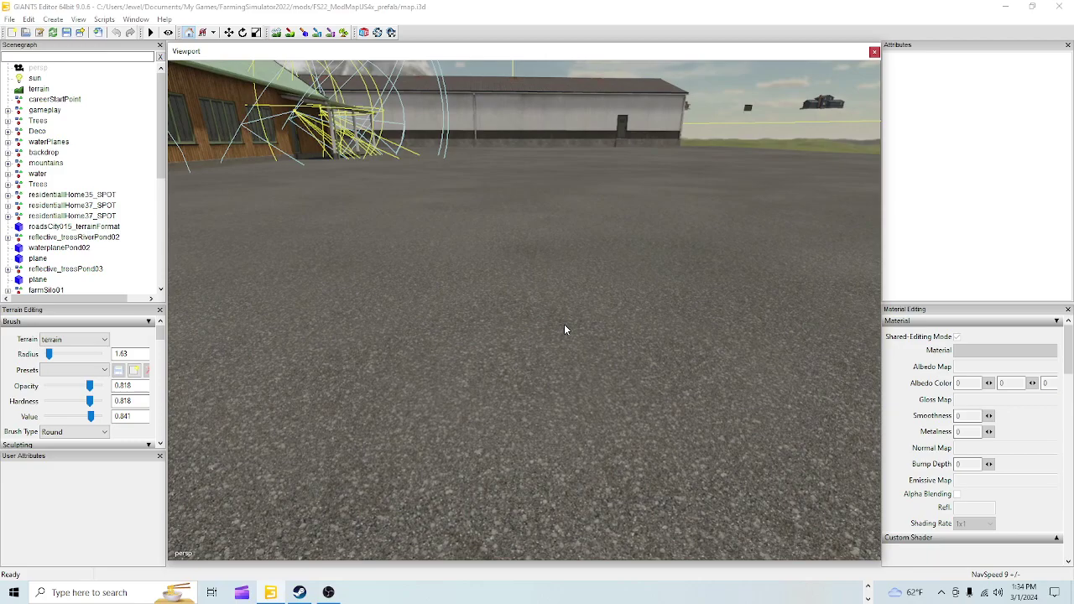
pyautogui.moveTo(587, 262); pyautogui.dragTo(539, 372, button='right')
pyautogui.keyDown('alt'); pyautogui.moveTo(555, 382); pyautogui.dragTo(534, 334); pyautogui.keyUp('alt')
pyautogui.keyDown('alt'); pyautogui.moveTo(534, 334); pyautogui.dragTo(679, 233, button='right'); pyautogui.keyUp('alt')
pyautogui.keyDown('alt'); pyautogui.moveTo(679, 232); pyautogui.dragTo(604, 239); pyautogui.keyUp('alt')
pyautogui.keyDown('alt'); pyautogui.moveTo(604, 239); pyautogui.dragTo(494, 339, button='right'); pyautogui.keyUp('alt')
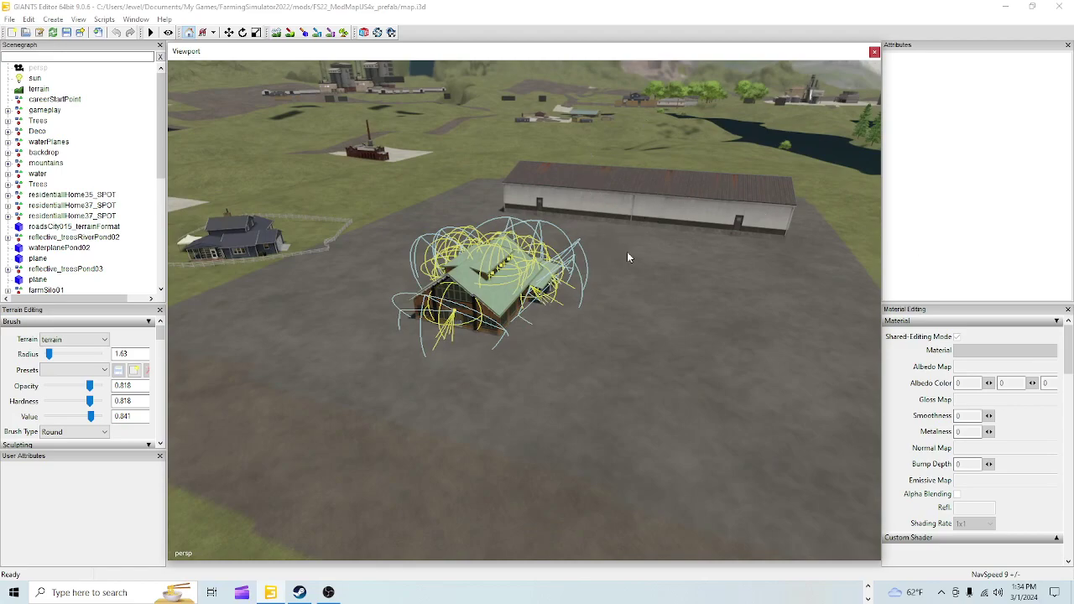
# Survey the fenced blue house beside the paved lot and the road leading past the concrete pads
pyautogui.keyDown('alt'); pyautogui.moveTo(643, 353); pyautogui.dragTo(470, 389); pyautogui.keyUp('alt')
pyautogui.keyDown('alt'); pyautogui.moveTo(470, 388); pyautogui.dragTo(946, 110, button='right'); pyautogui.keyUp('alt')
pyautogui.keyDown('alt'); pyautogui.moveTo(375, 400); pyautogui.dragTo(454, 345, button='right'); pyautogui.keyUp('alt')
pyautogui.keyDown('alt'); pyautogui.moveTo(454, 345); pyautogui.dragTo(522, 323); pyautogui.keyUp('alt')
pyautogui.keyDown('alt'); pyautogui.moveTo(522, 323); pyautogui.dragTo(693, 153, button='right'); pyautogui.keyUp('alt')
pyautogui.moveTo(448, 298); pyautogui.dragTo(413, 398, button='right')
pyautogui.moveTo(626, 258); pyautogui.dragTo(512, 293, button='right')
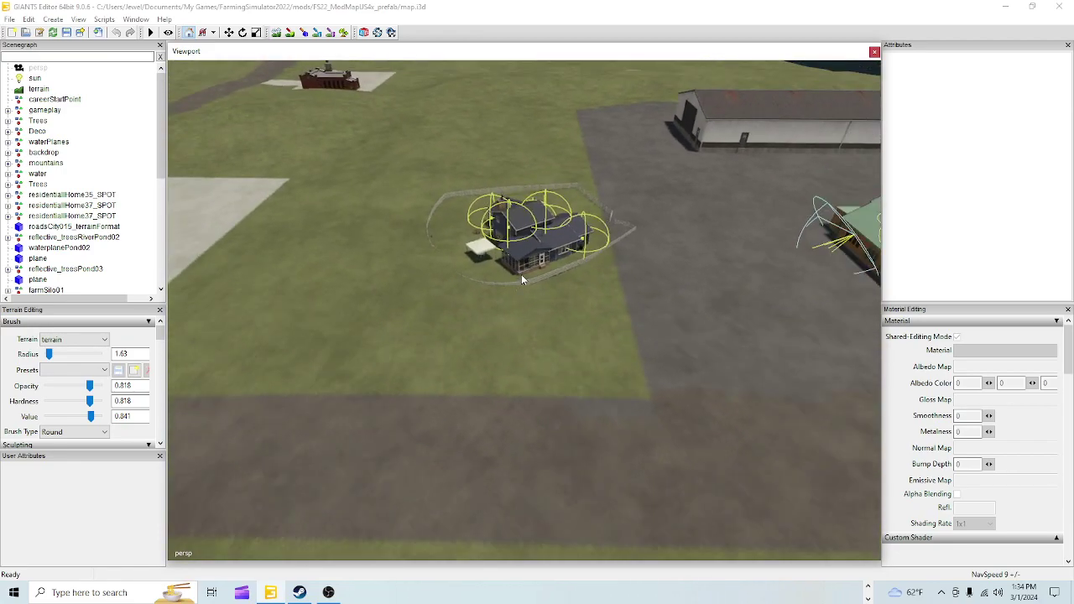
pyautogui.moveTo(527, 251); pyautogui.dragTo(581, 194, button='right')
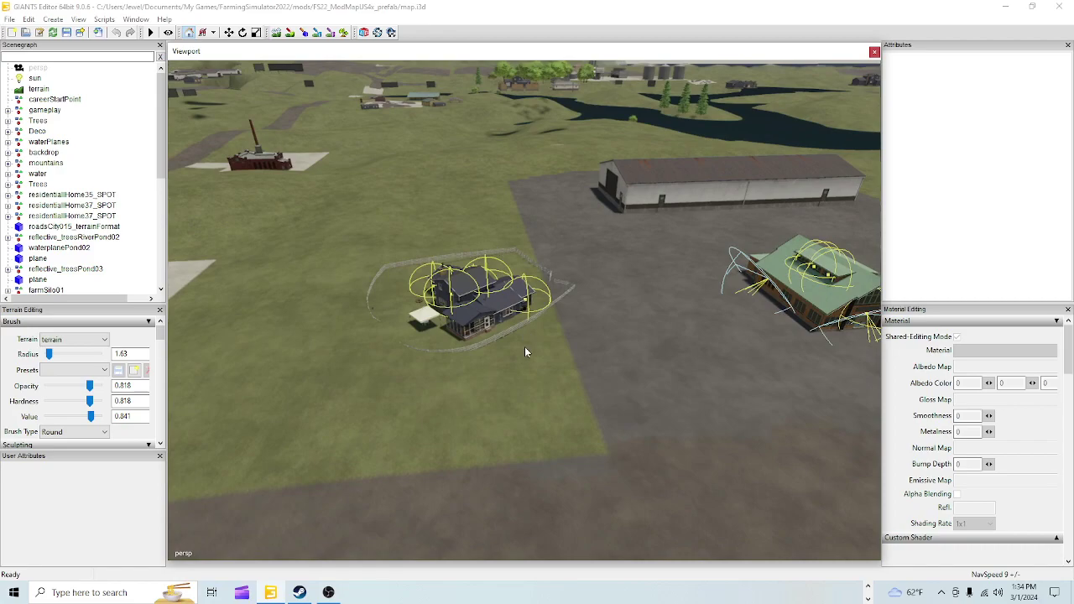
pyautogui.moveTo(524, 351); pyautogui.dragTo(519, 359, button='right')
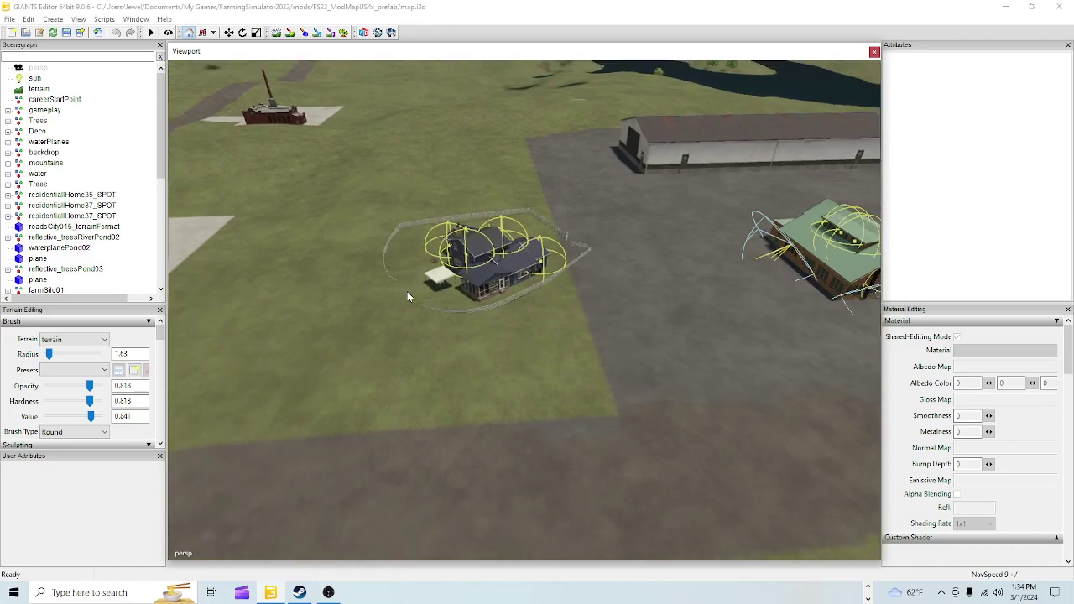
pyautogui.moveTo(449, 326); pyautogui.dragTo(614, 295, button='right')
pyautogui.keyDown('alt'); pyautogui.moveTo(418, 373); pyautogui.dragTo(785, 197, button='right'); pyautogui.keyUp('alt')
pyautogui.keyDown('alt'); pyautogui.moveTo(504, 344); pyautogui.dragTo(583, 256); pyautogui.keyUp('alt')
pyautogui.keyDown('alt'); pyautogui.moveTo(583, 256); pyautogui.dragTo(610, 288, button='right'); pyautogui.keyUp('alt')
pyautogui.moveTo(545, 305); pyautogui.dragTo(593, 280, button='right')
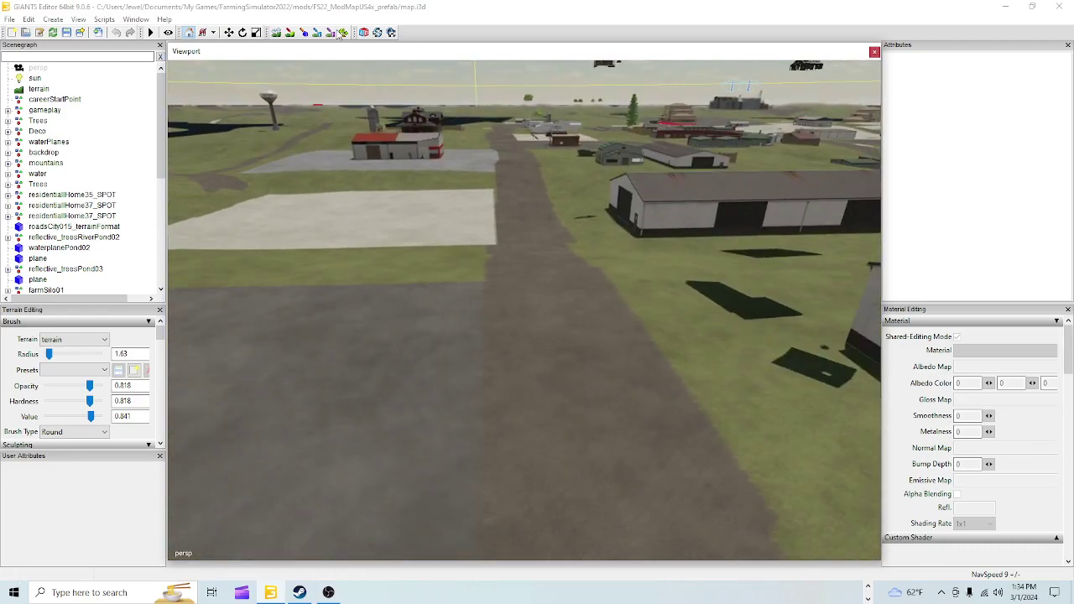
# Turn on terrain sculpting and set the brush to a 13.13 radius with the Square brush type
pyautogui.click(275, 36)
pyautogui.scroll(2, 527, 230)
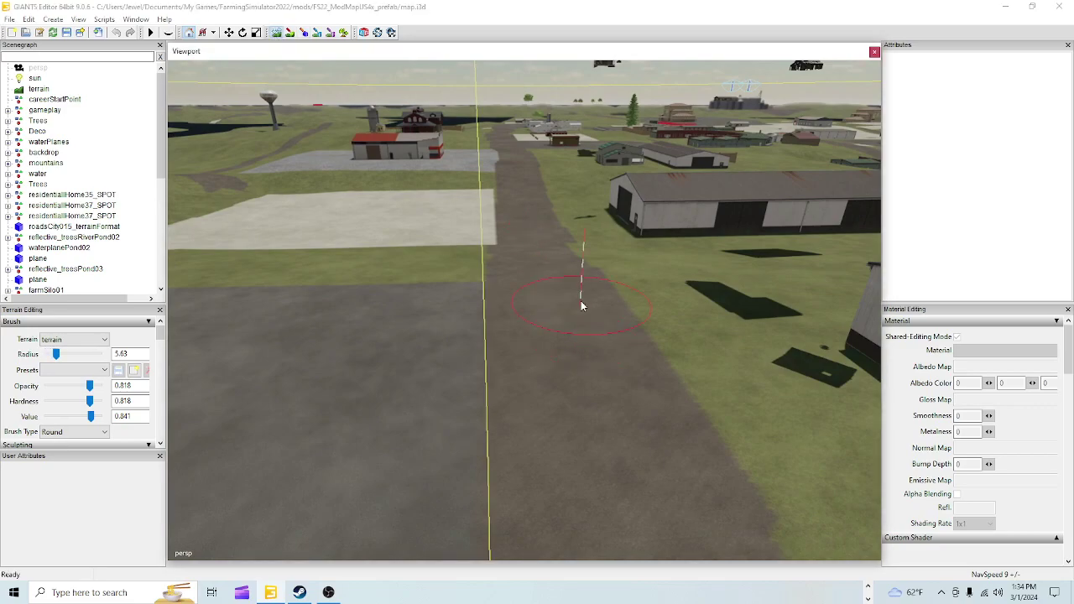
pyautogui.scroll(2, 555, 290)
pyautogui.click(10, 365)
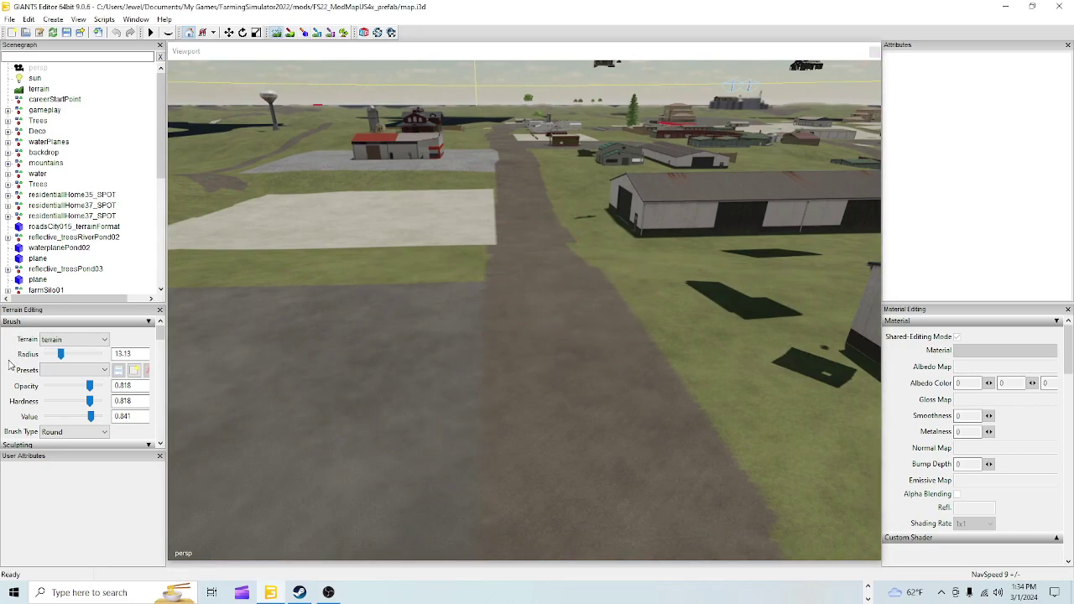
pyautogui.scroll(-2, 11, 363)
pyautogui.scroll(1, 10, 363)
pyautogui.click(63, 396)
pyautogui.click(60, 411)
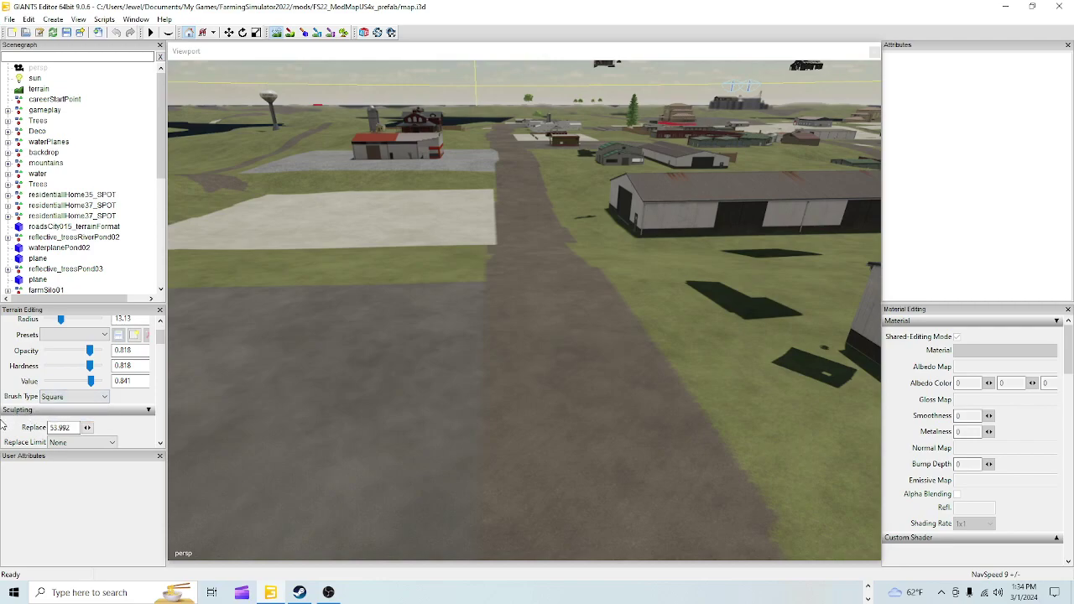
pyautogui.scroll(-2, 6, 417)
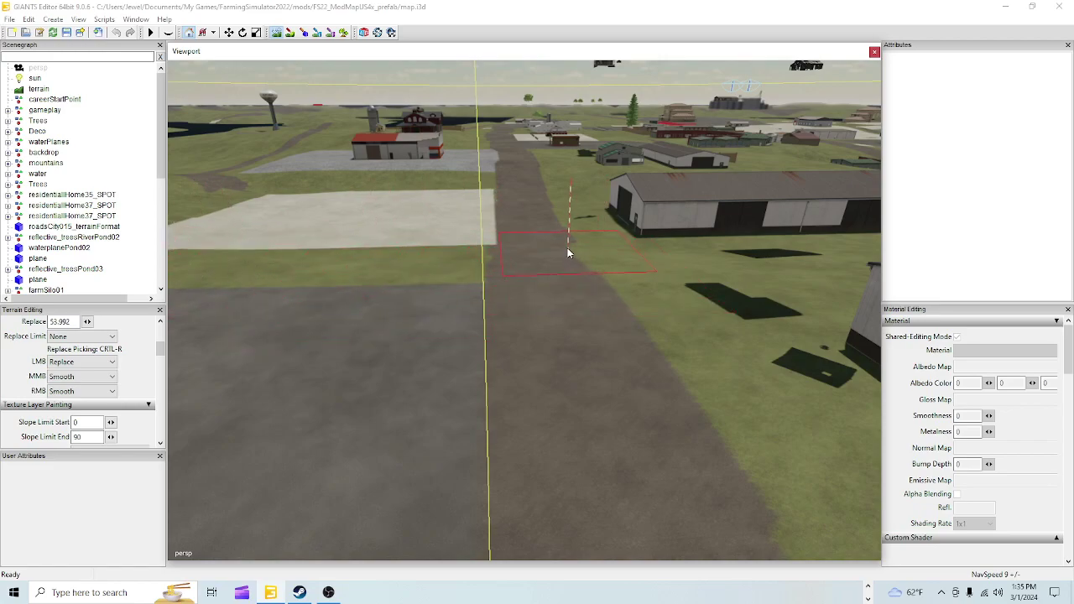
# Inspect the road and grass edge near the long barn, checking the square sculpt brush's footprint before leaving sculpt mode
pyautogui.click(280, 38)
pyautogui.moveTo(524, 369)
pyautogui.keyDown('alt'); pyautogui.mouseDown(button='right')
pyautogui.moveTo(562, 135)
pyautogui.moveTo(607, 69)
pyautogui.mouseUp(button='right'); pyautogui.keyUp('alt')
pyautogui.keyDown('alt'); pyautogui.moveTo(508, 370); pyautogui.dragTo(559, 336); pyautogui.keyUp('alt')
pyautogui.moveTo(559, 336); pyautogui.dragTo(593, 209, button='middle')
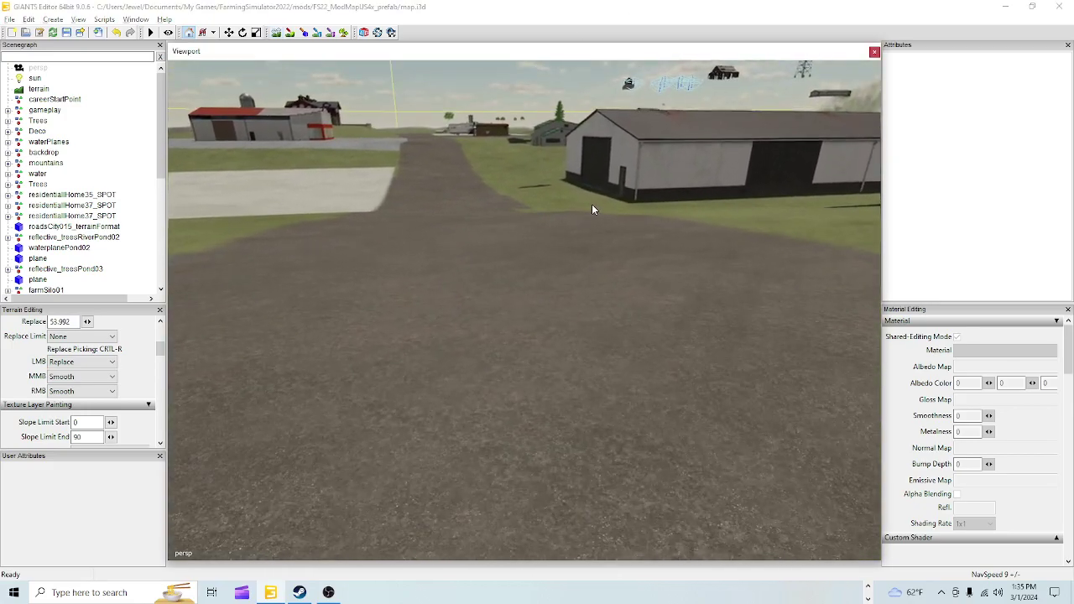
pyautogui.moveTo(588, 334); pyautogui.dragTo(542, 326, button='middle')
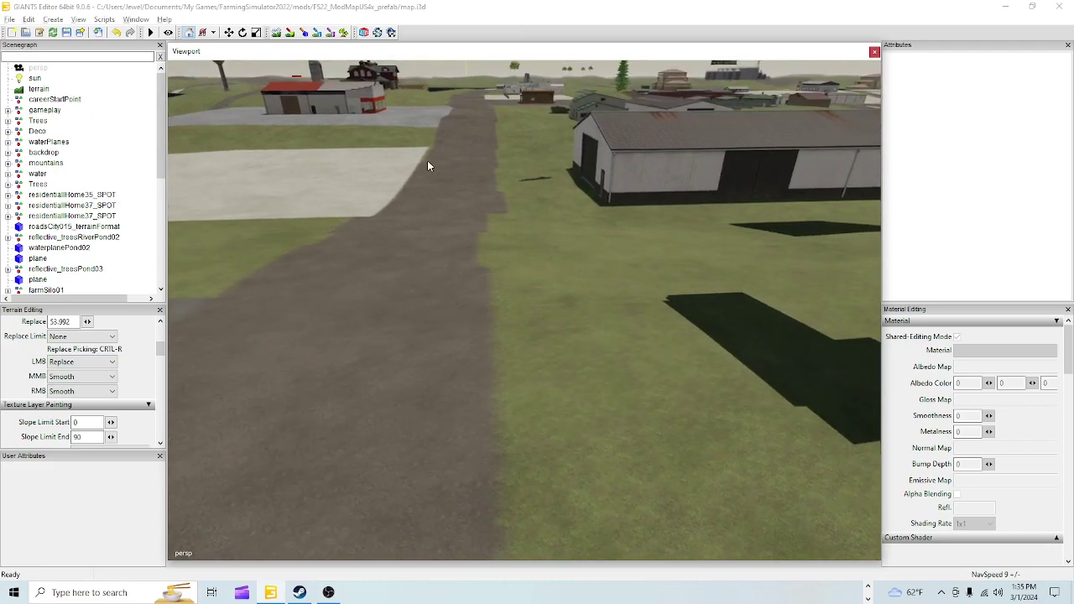
pyautogui.click(276, 32)
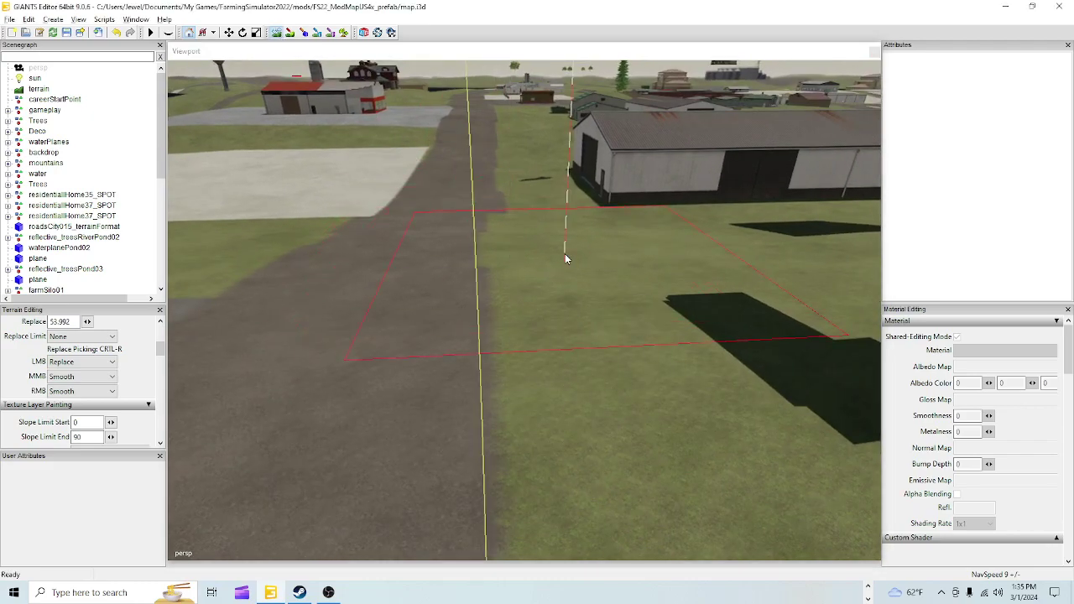
pyautogui.keyDown('ctrl'); pyautogui.scroll(-1, 541, 243); pyautogui.keyUp('ctrl')
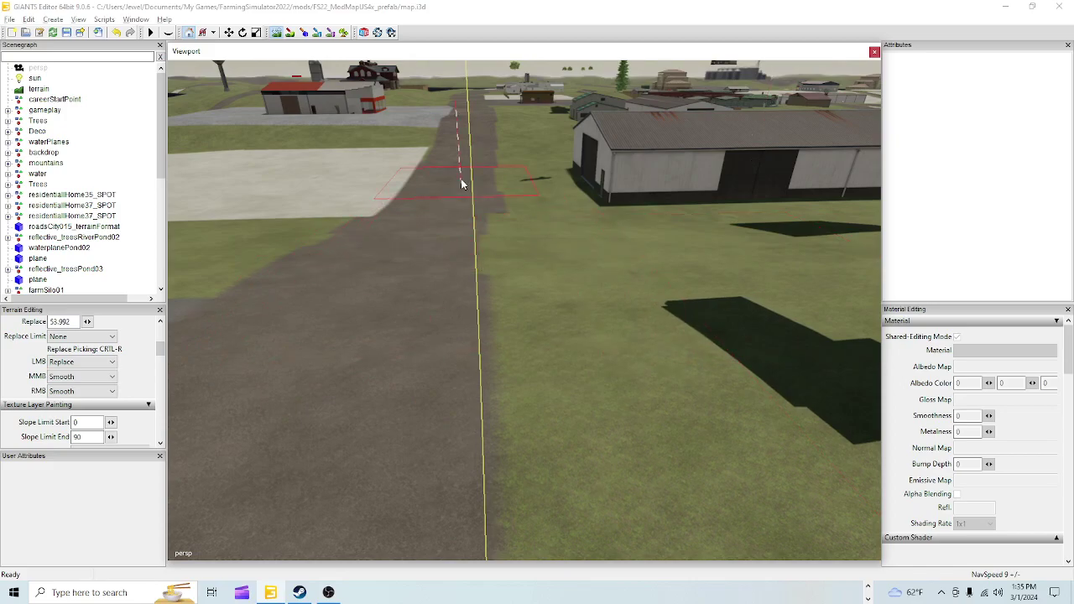
pyautogui.click(279, 32)
# Select the fenced blue house beside the paved lot as the whole residentialHome04_SPOT group
pyautogui.keyDown('alt'); pyautogui.moveTo(455, 259); pyautogui.dragTo(297, 314); pyautogui.keyUp('alt')
pyautogui.moveTo(297, 313)
pyautogui.keyDown('alt'); pyautogui.mouseDown(button='right')
pyautogui.moveTo(554, 122)
pyautogui.moveTo(512, 215)
pyautogui.moveTo(202, 199)
pyautogui.moveTo(331, 307)
pyautogui.moveTo(528, 386)
pyautogui.moveTo(497, 399)
pyautogui.moveTo(598, 323)
pyautogui.moveTo(472, 374)
pyautogui.moveTo(574, 368)
pyautogui.mouseUp(button='right'); pyautogui.keyUp('alt')
pyautogui.moveTo(460, 469); pyautogui.dragTo(534, 267, button='right')
pyautogui.click(534, 267)
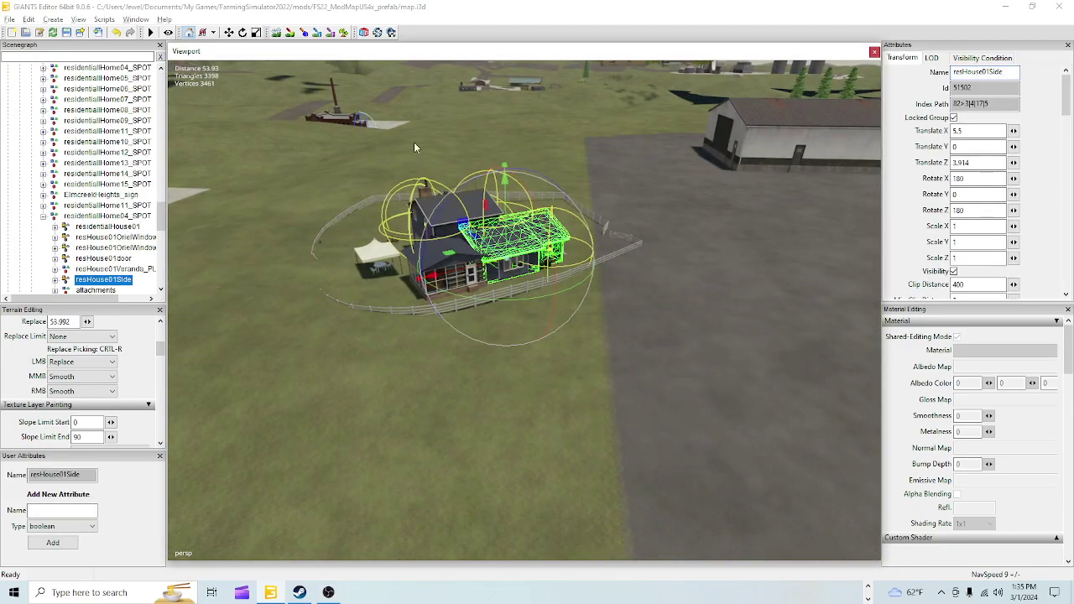
pyautogui.click(99, 219)
pyautogui.moveTo(199, 247); pyautogui.dragTo(990, 269, button='right')
pyautogui.keyDown('alt'); pyautogui.moveTo(453, 382); pyautogui.dragTo(565, 379); pyautogui.keyUp('alt')
pyautogui.moveTo(549, 380); pyautogui.dragTo(403, 368, button='right')
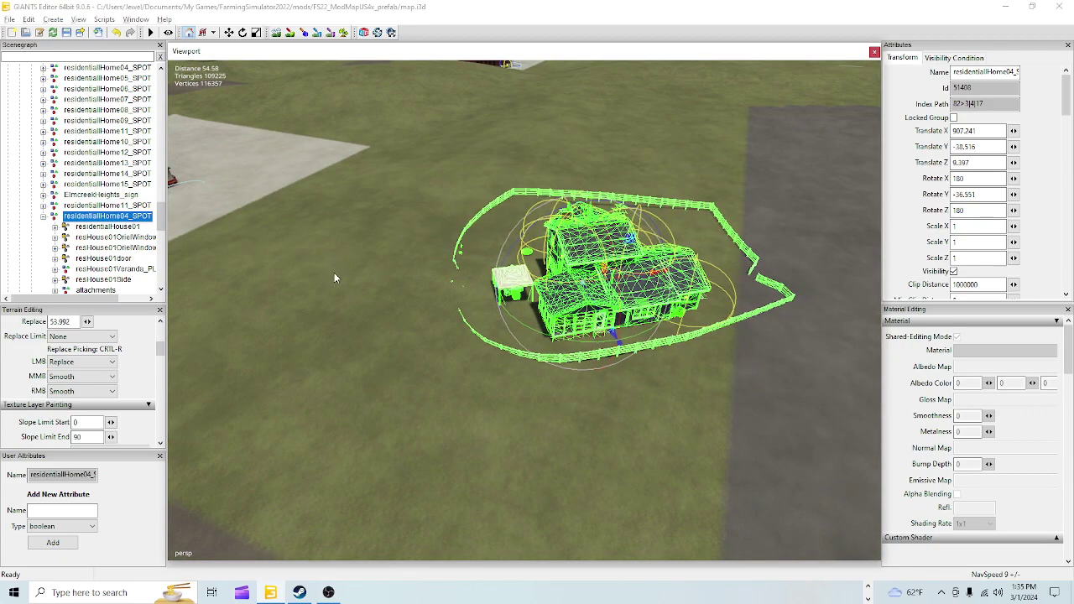
pyautogui.click(155, 215)
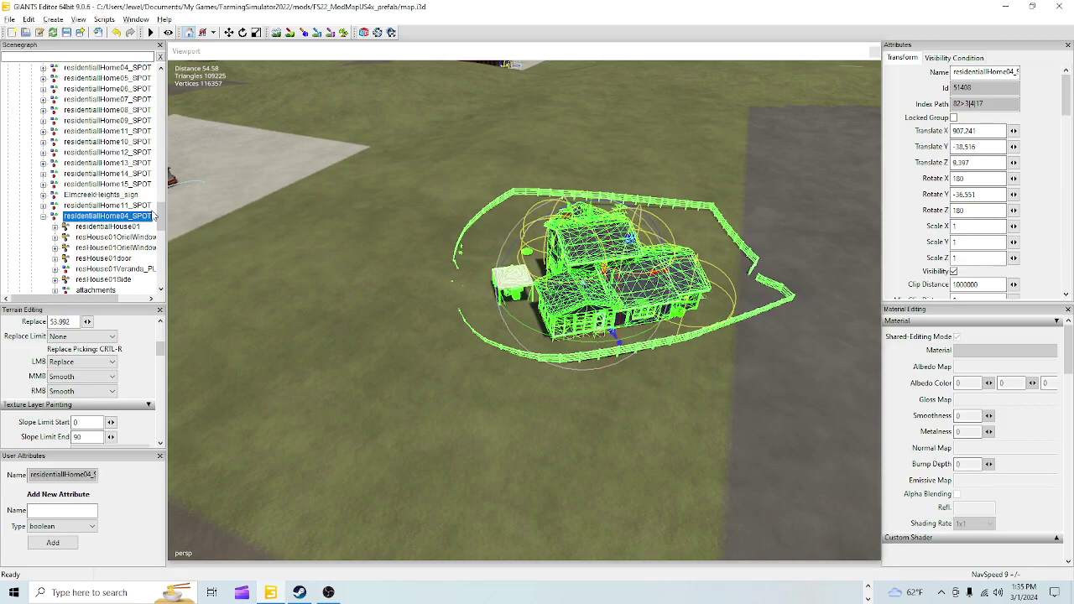
# Duplicate the residentialHome04_SPOT group and move the copy to about X 1003.6, Z -62.1
pyautogui.click(130, 208)
pyautogui.moveTo(335, 336); pyautogui.dragTo(752, 265, button='right')
pyautogui.keyDown('alt'); pyautogui.moveTo(752, 262); pyautogui.dragTo(268, 293); pyautogui.keyUp('alt')
pyautogui.click(123, 213)
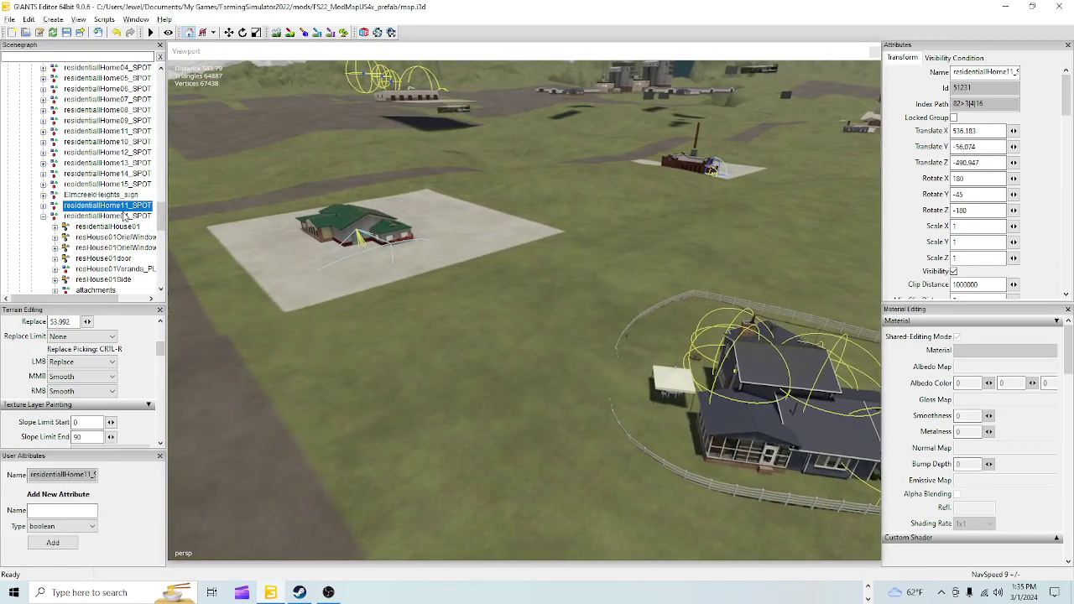
pyautogui.click(119, 216)
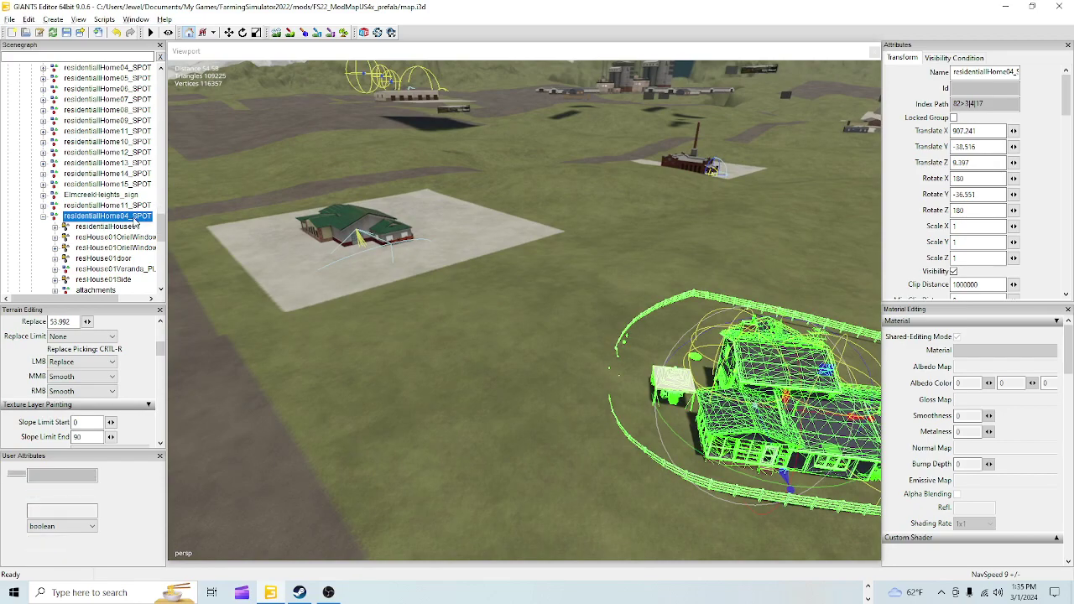
pyautogui.hotkey('ctrl', 'd')
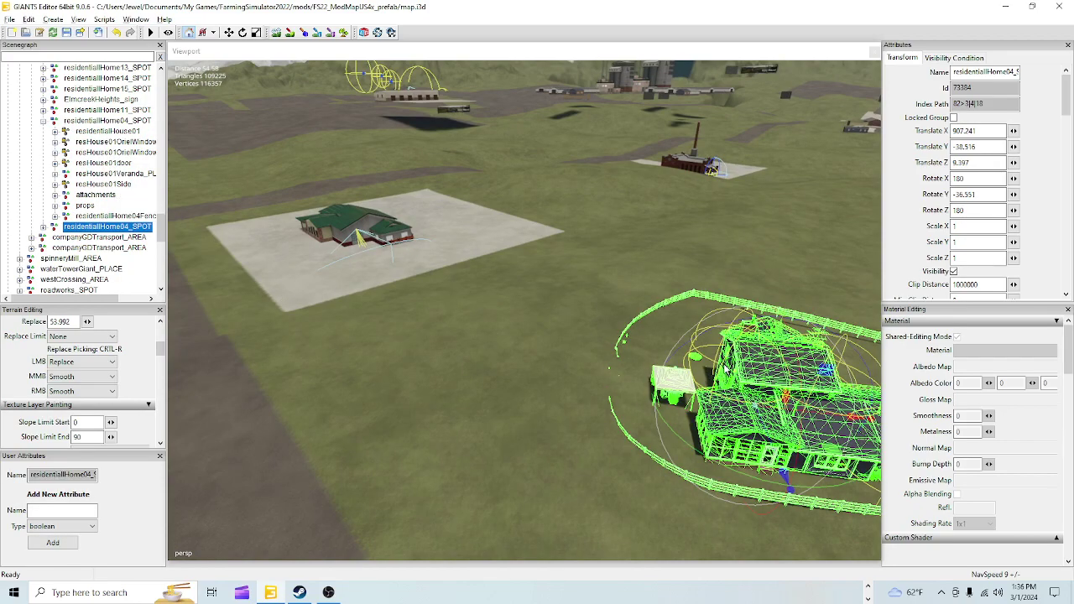
pyautogui.moveTo(861, 411); pyautogui.dragTo(4, 372)
# Move the original residentialHome04_SPOT group to about X 898.1, Z -2.9 and rotate it to about -0.3 degrees around Y
pyautogui.keyDown('alt'); pyautogui.moveTo(191, 403); pyautogui.dragTo(339, 448); pyautogui.keyUp('alt')
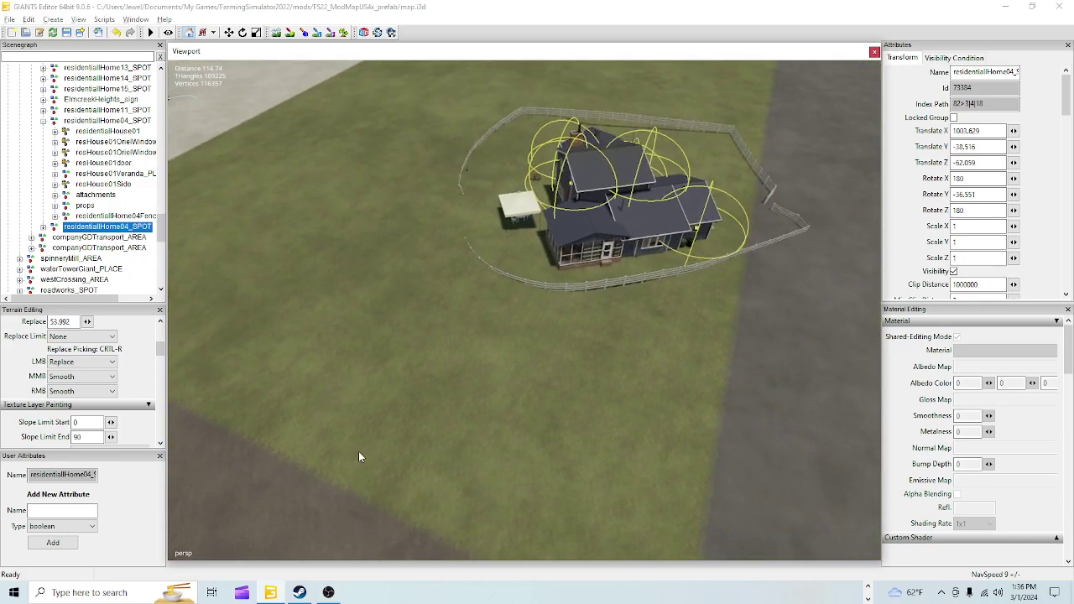
pyautogui.scroll(8, 445, 318)
pyautogui.keyDown('alt'); pyautogui.moveTo(568, 279); pyautogui.dragTo(556, 317); pyautogui.keyUp('alt')
pyautogui.scroll(-5, 504, 322)
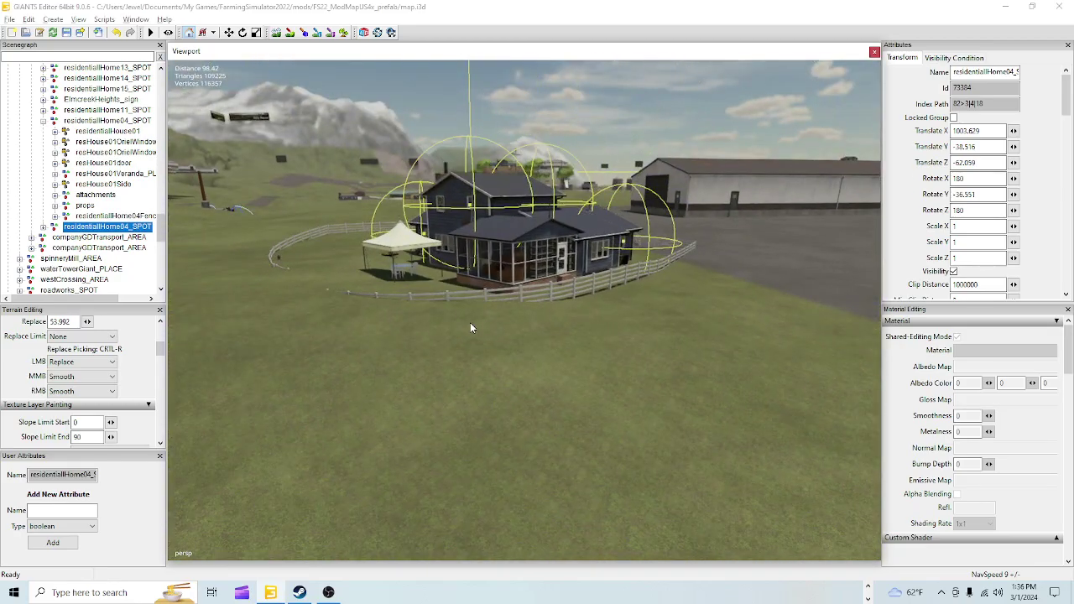
pyautogui.click(495, 251)
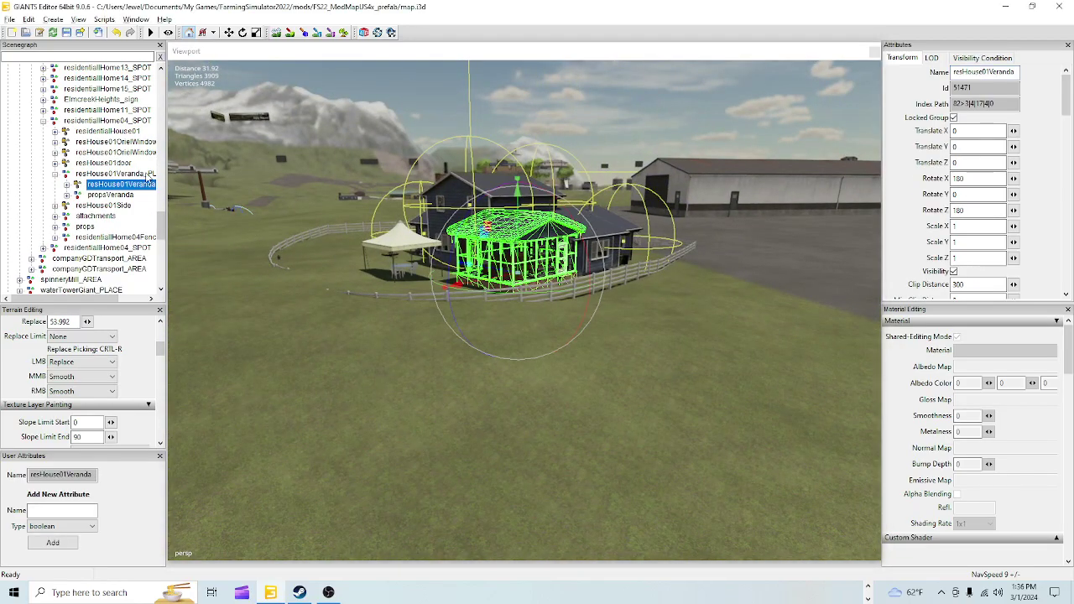
pyautogui.click(102, 121)
pyautogui.moveTo(524, 302); pyautogui.dragTo(376, 433, button='right')
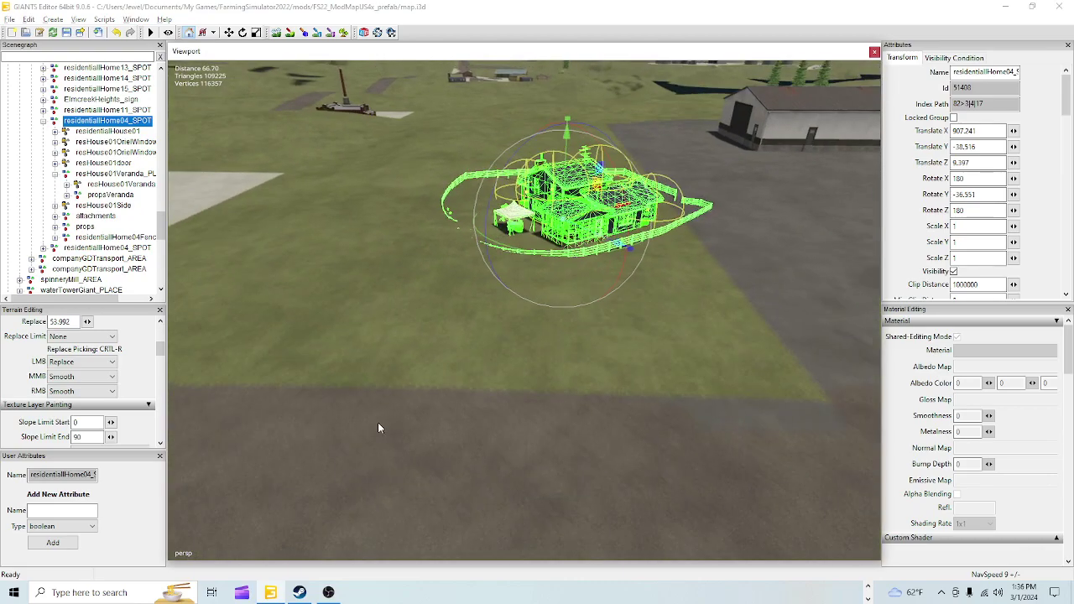
pyautogui.moveTo(602, 243); pyautogui.dragTo(559, 305)
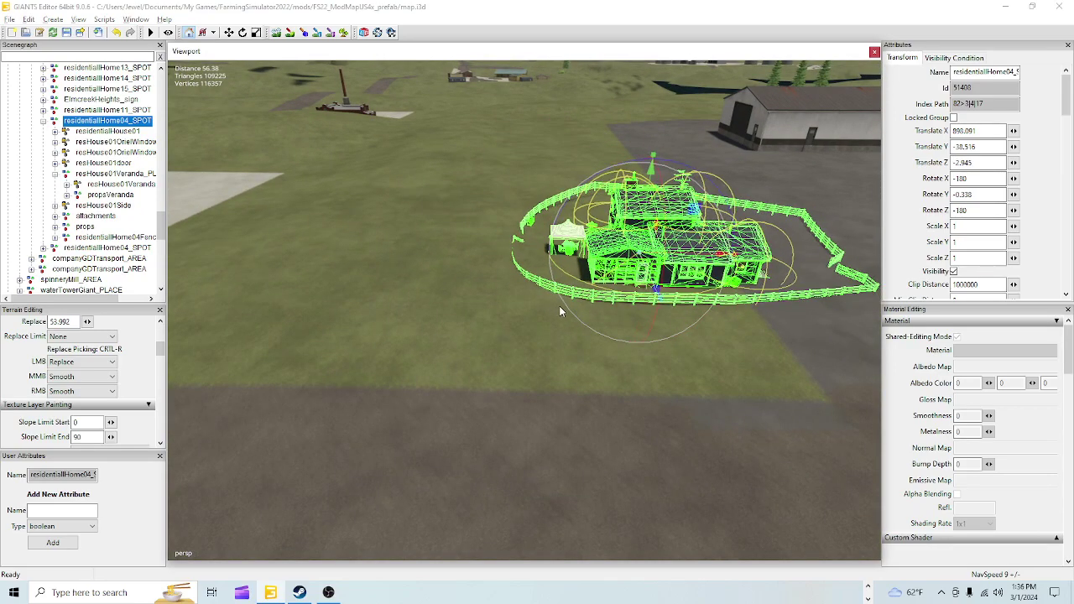
# Set the original house group's Y rotation to exactly 0
pyautogui.click(980, 193)
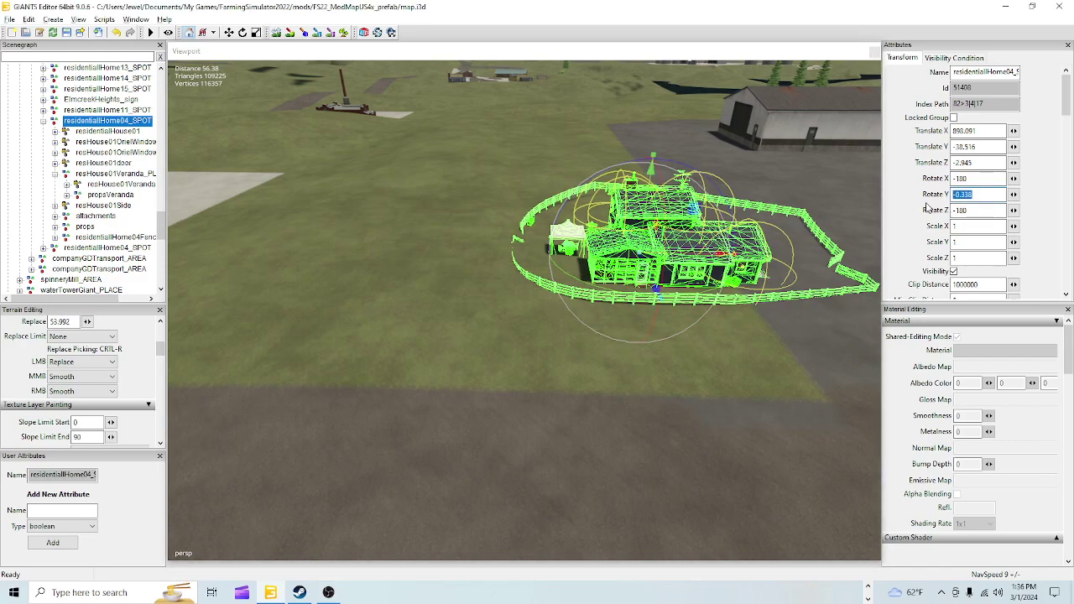
pyautogui.write('0')
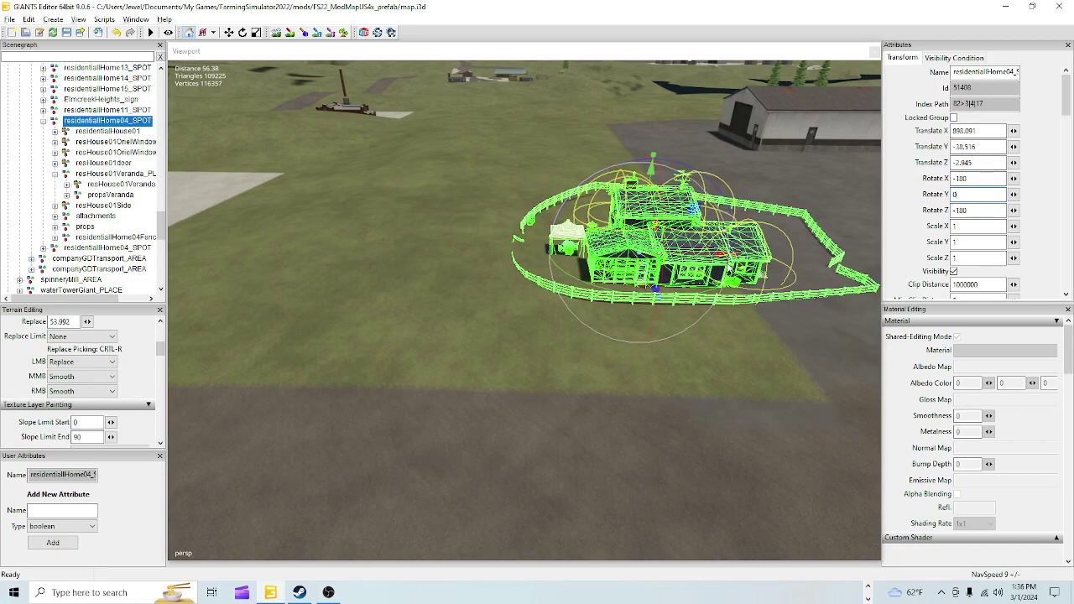
pyautogui.click(489, 263)
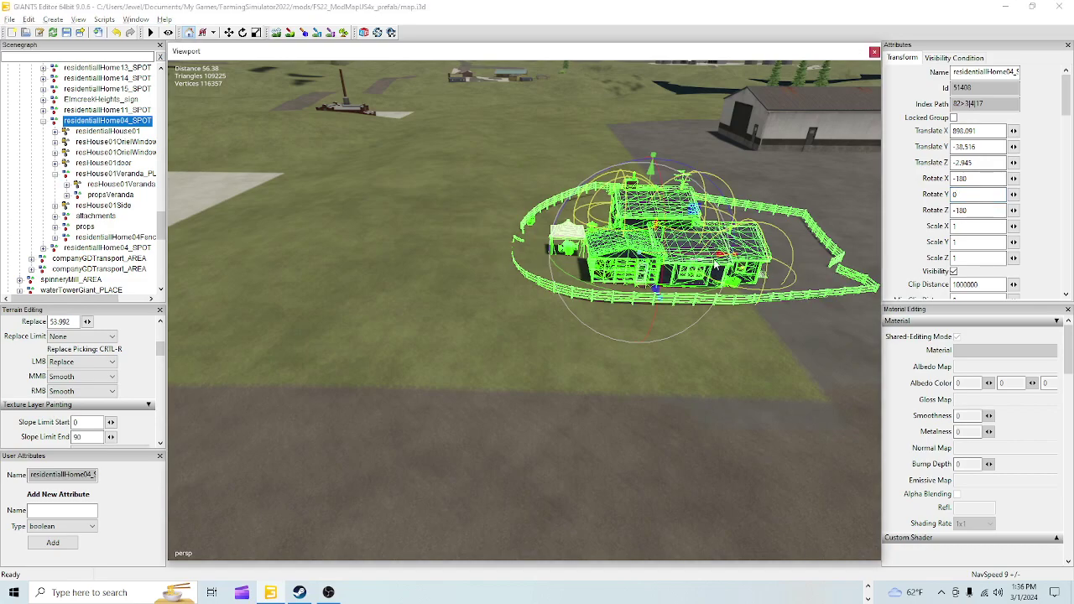
# Move the blue house group to about X 914.5 and delete its entire perimeter fence group
pyautogui.moveTo(710, 263); pyautogui.dragTo(567, 254)
pyautogui.click(82, 123)
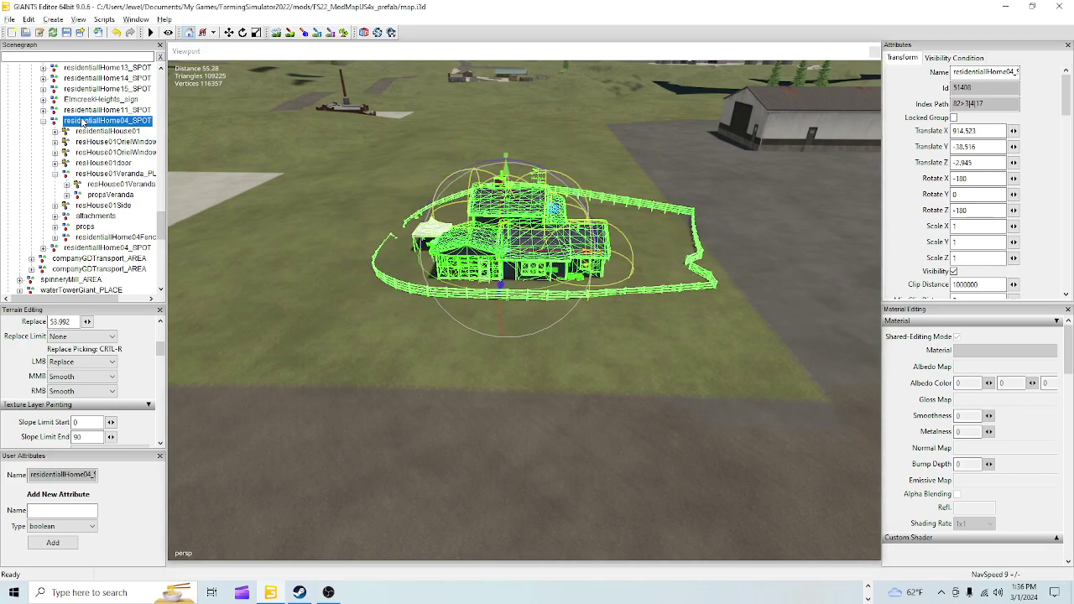
pyautogui.click(686, 275)
pyautogui.click(674, 293)
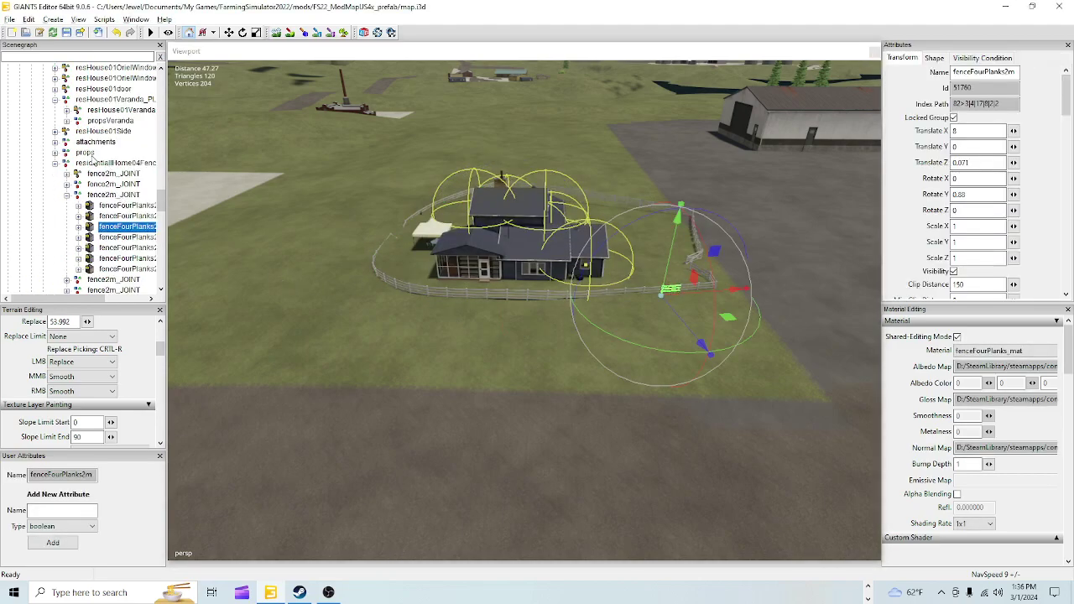
pyautogui.click(115, 163)
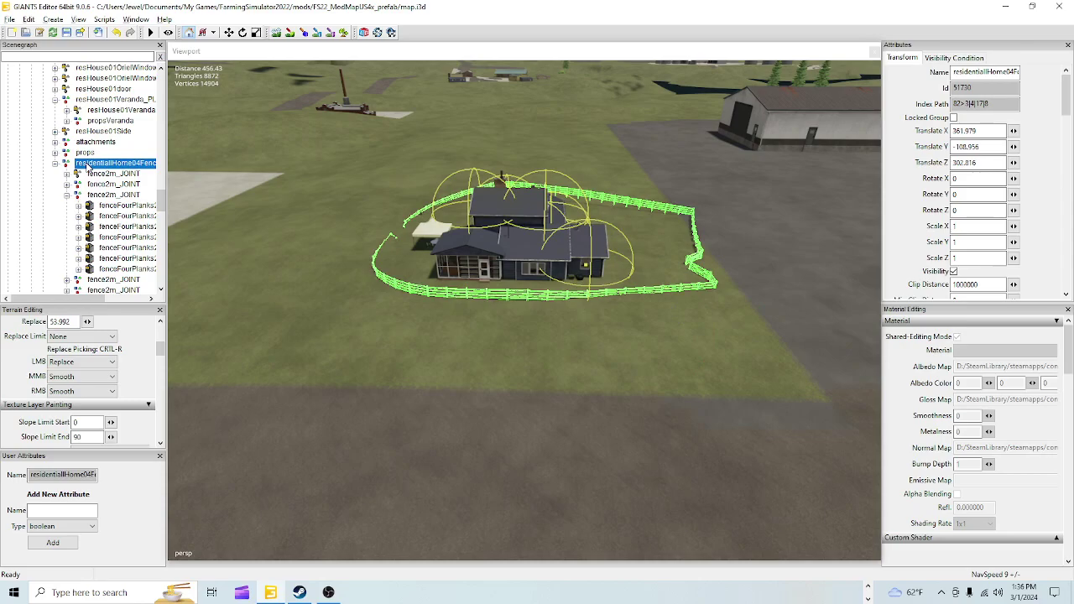
pyautogui.press('Delete')
# Examine how the blue house's walls, corners and bins sit against the ground on all sides
pyautogui.keyDown('alt'); pyautogui.moveTo(383, 237); pyautogui.dragTo(365, 306); pyautogui.keyUp('alt')
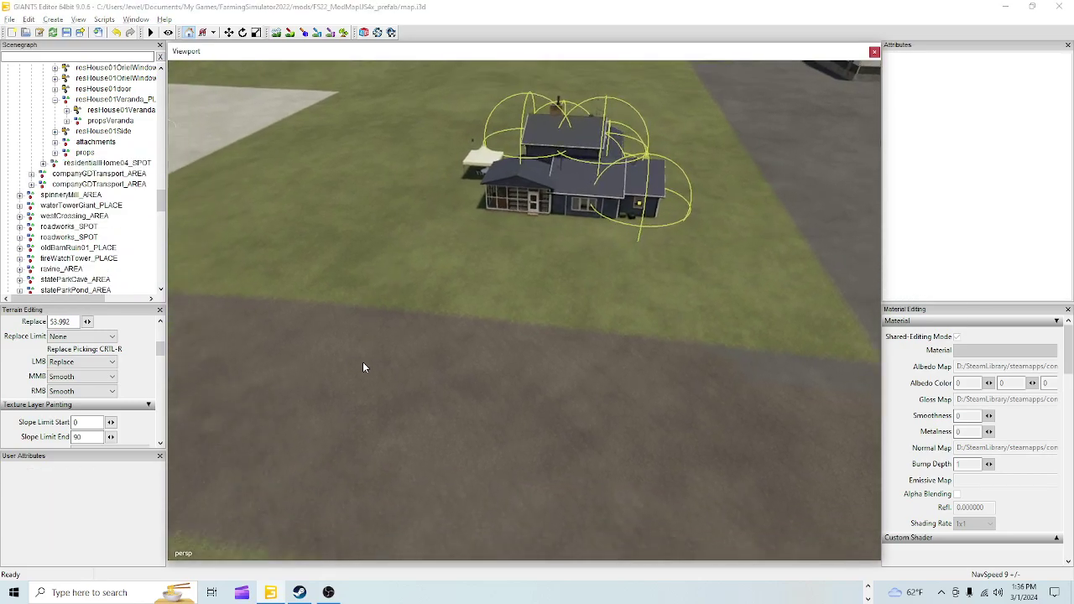
pyautogui.scroll(8, 463, 184)
pyautogui.keyDown('alt'); pyautogui.moveTo(502, 304); pyautogui.dragTo(538, 270); pyautogui.keyUp('alt')
pyautogui.scroll(3, 404, 296)
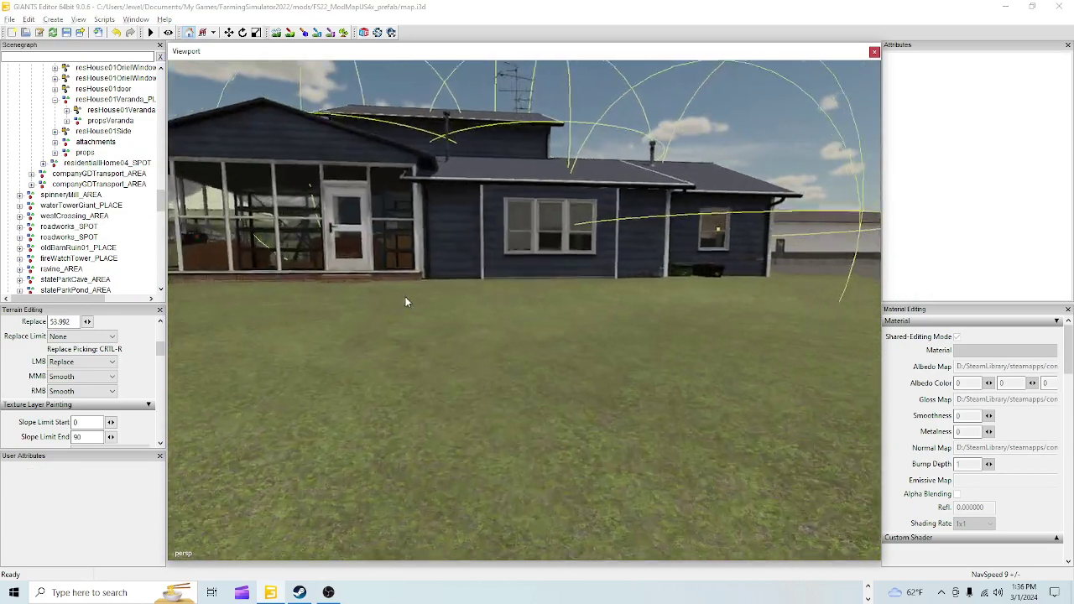
pyautogui.keyDown('alt'); pyautogui.moveTo(405, 296); pyautogui.dragTo(565, 358); pyautogui.keyUp('alt')
pyautogui.scroll(-5, 465, 390)
pyautogui.keyDown('alt'); pyautogui.moveTo(465, 391); pyautogui.dragTo(392, 402); pyautogui.keyUp('alt')
pyautogui.scroll(5, 549, 295)
pyautogui.keyDown('alt'); pyautogui.moveTo(549, 295); pyautogui.dragTo(504, 276); pyautogui.keyUp('alt')
pyautogui.scroll(-3, 436, 338)
pyautogui.moveTo(435, 342); pyautogui.dragTo(557, 309, button='right')
pyautogui.scroll(5, 567, 324)
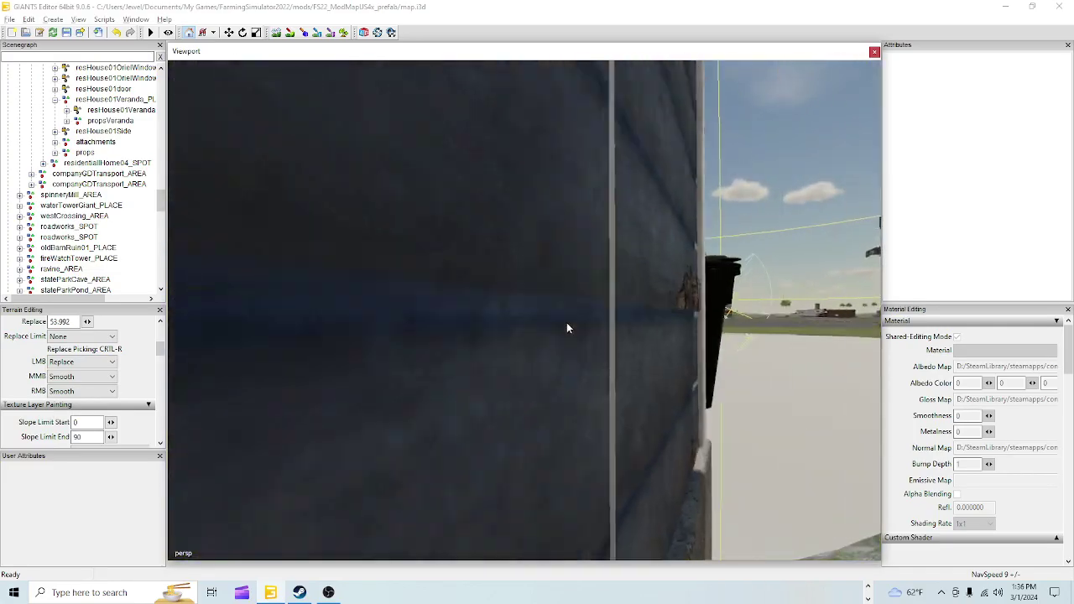
pyautogui.keyDown('alt'); pyautogui.moveTo(566, 324); pyautogui.dragTo(667, 335); pyautogui.keyUp('alt')
pyautogui.scroll(4, 638, 332)
pyautogui.keyDown('alt'); pyautogui.moveTo(595, 328); pyautogui.dragTo(395, 350); pyautogui.keyUp('alt')
pyautogui.moveTo(396, 356); pyautogui.dragTo(442, 359, button='right')
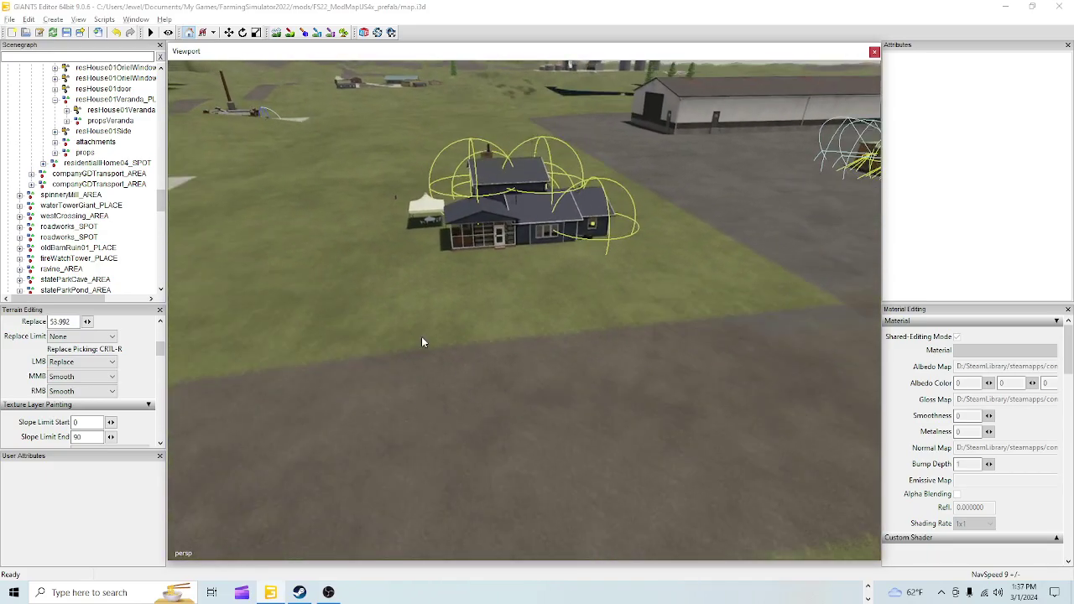
# Level the terrain around the blue house to a replace height of 64.111 and check the ground along its walls
pyautogui.click(169, 33)
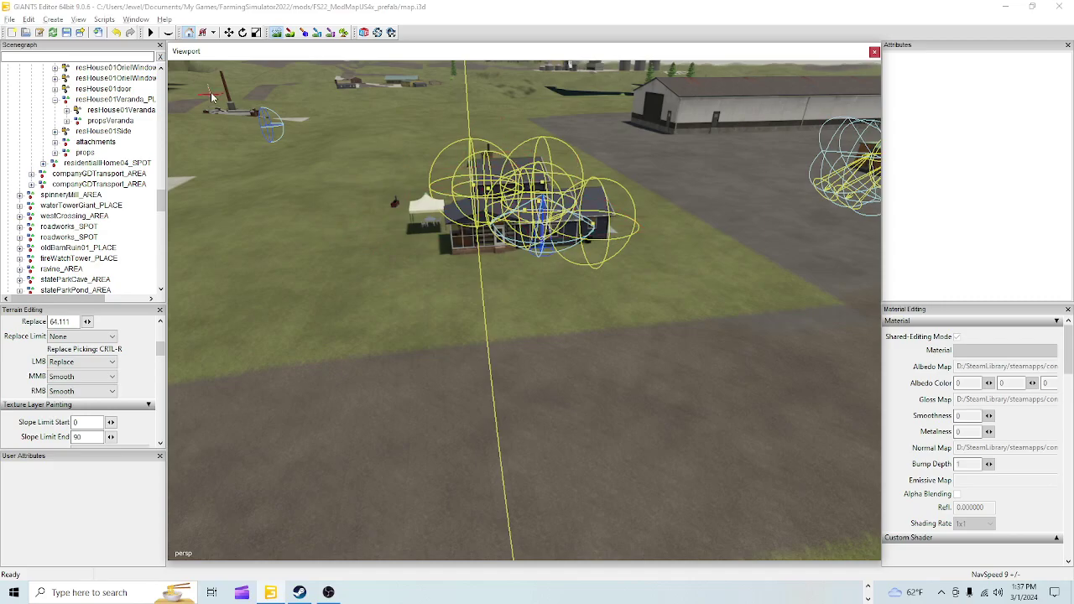
pyautogui.click(276, 38)
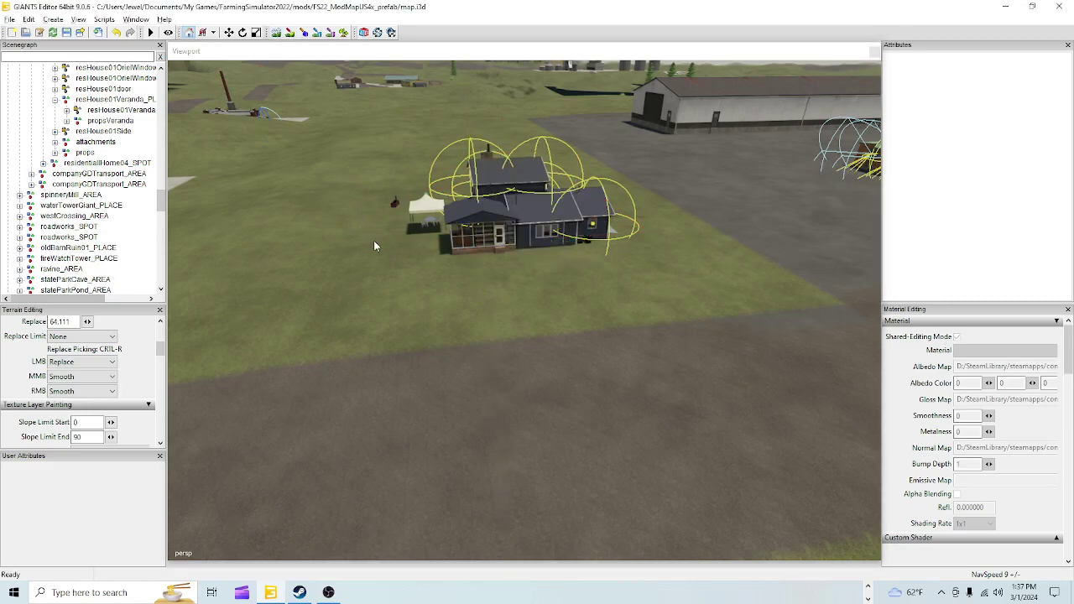
pyautogui.scroll(3, 518, 396)
pyautogui.keyDown('alt'); pyautogui.moveTo(619, 206); pyautogui.dragTo(643, 305); pyautogui.keyUp('alt')
pyautogui.scroll(4, 635, 228)
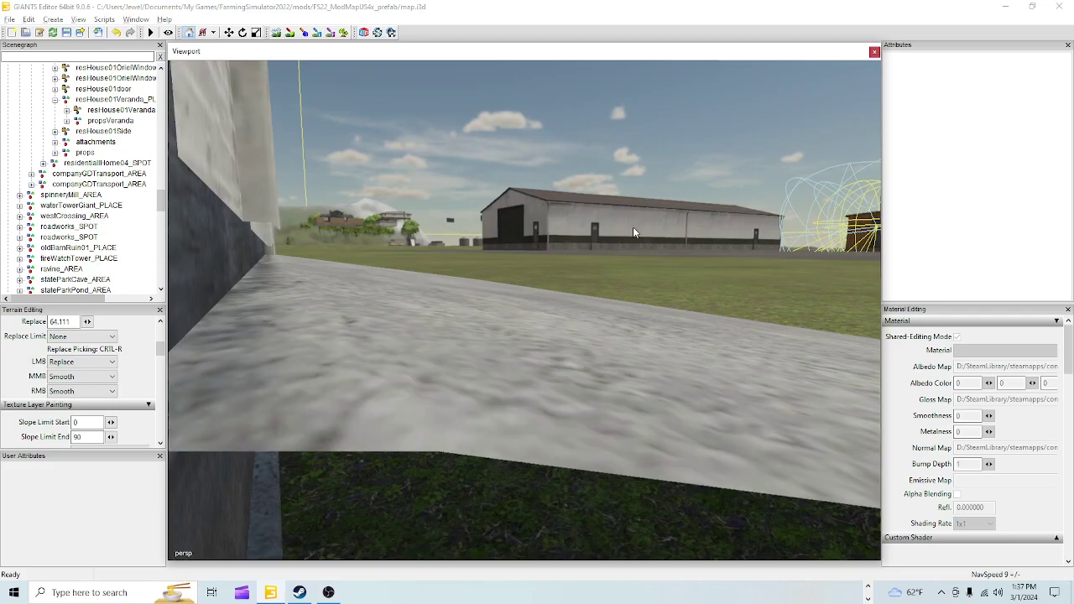
pyautogui.moveTo(563, 316); pyautogui.dragTo(404, 271, button='right')
pyautogui.moveTo(514, 314); pyautogui.dragTo(512, 371, button='right')
pyautogui.moveTo(426, 467); pyautogui.dragTo(507, 396, button='right')
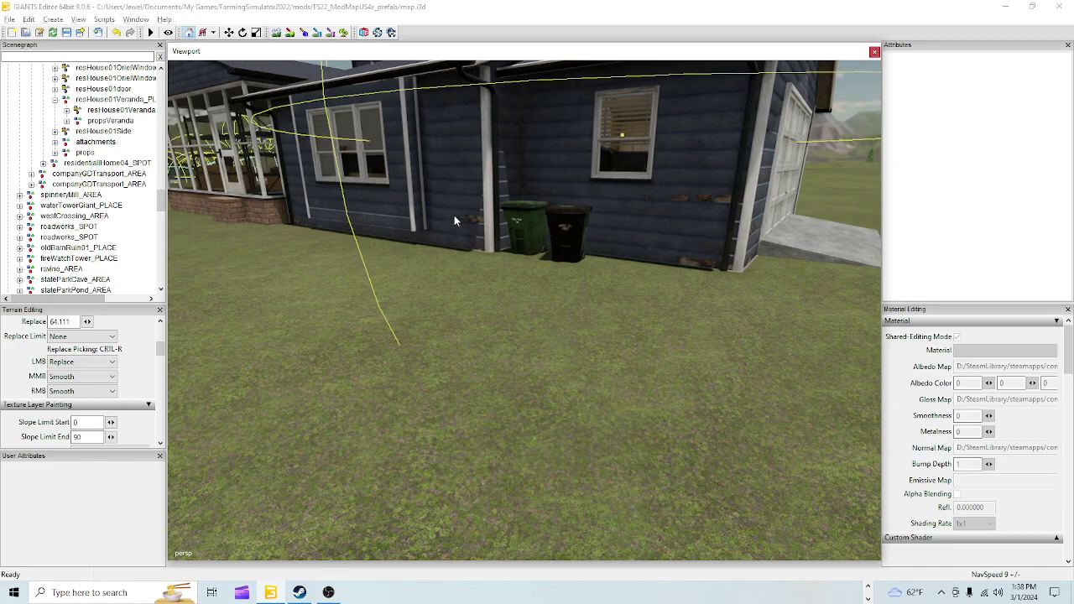
pyautogui.click(277, 34)
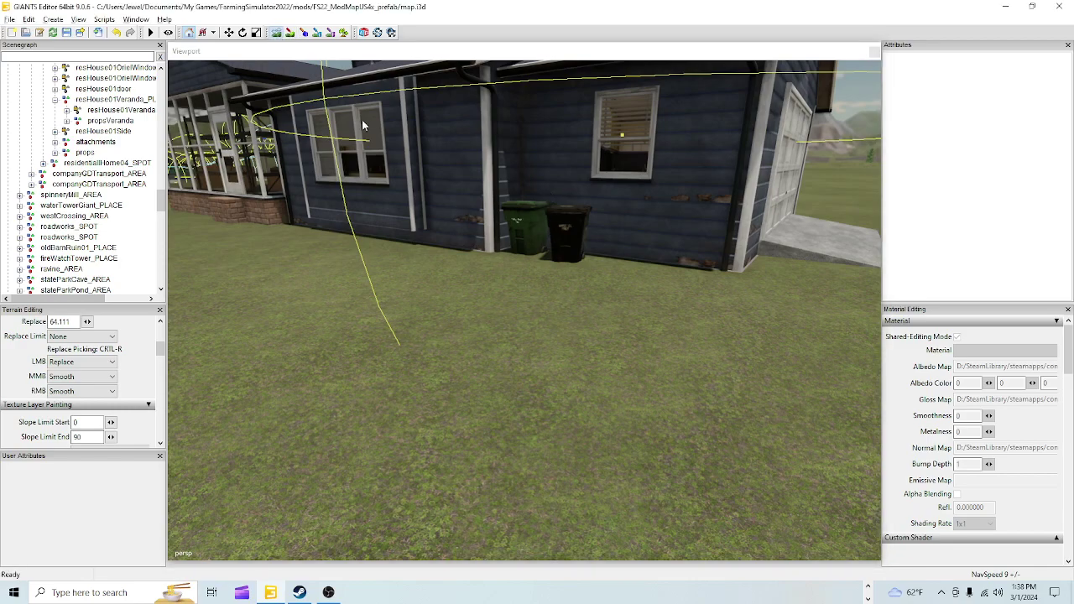
# Select the whole residentialHome04_SPOT house group and raise it to about Y -38.424
pyautogui.click(418, 123)
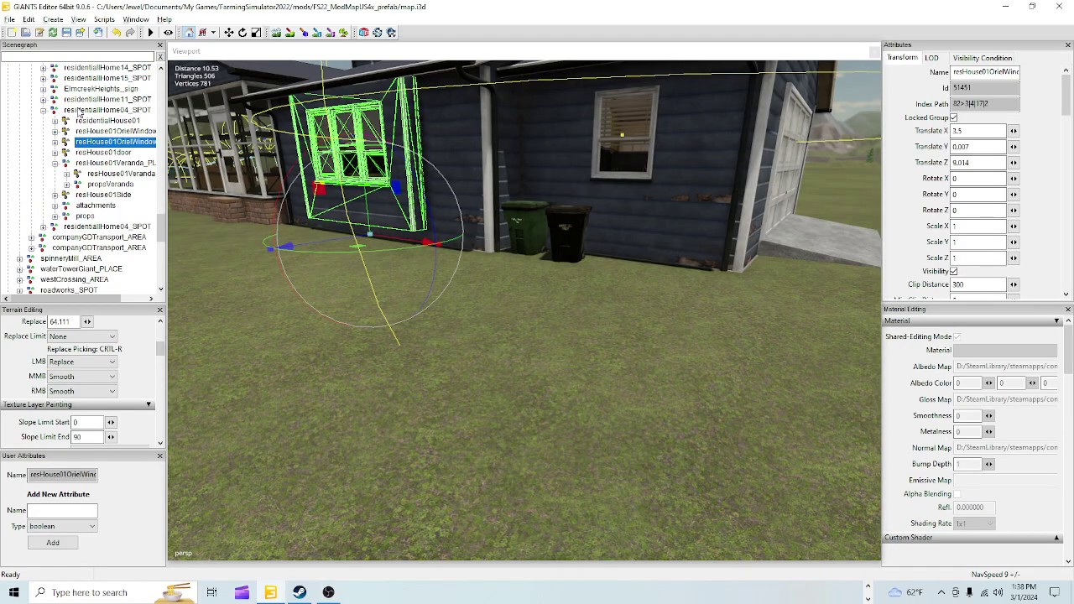
pyautogui.click(80, 110)
pyautogui.keyDown('alt'); pyautogui.moveTo(585, 354); pyautogui.dragTo(449, 363); pyautogui.keyUp('alt')
pyautogui.scroll(-4, 418, 358)
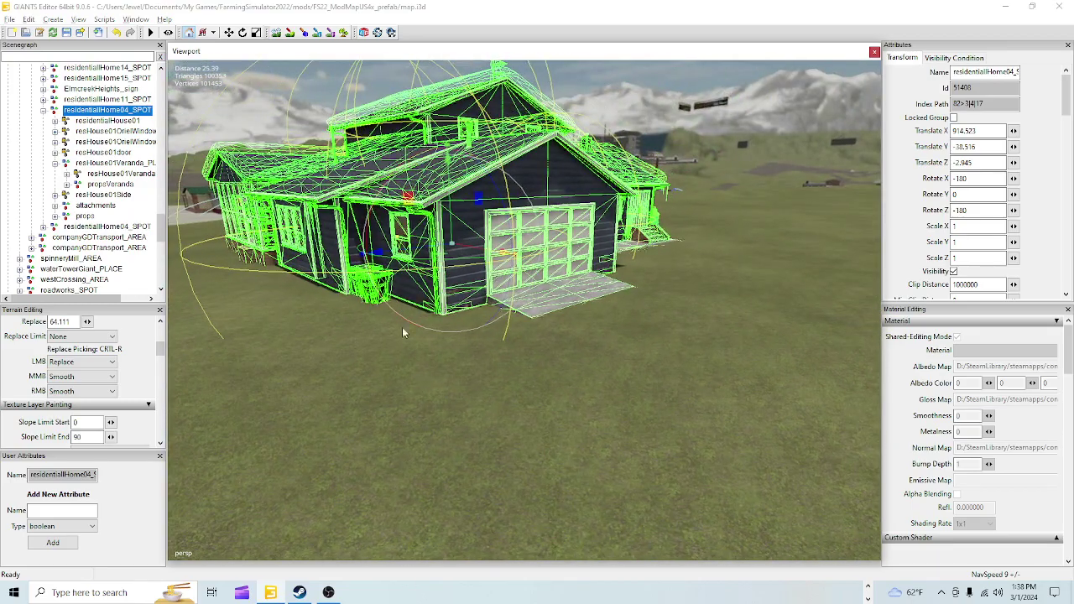
pyautogui.moveTo(455, 203); pyautogui.dragTo(453, 203)
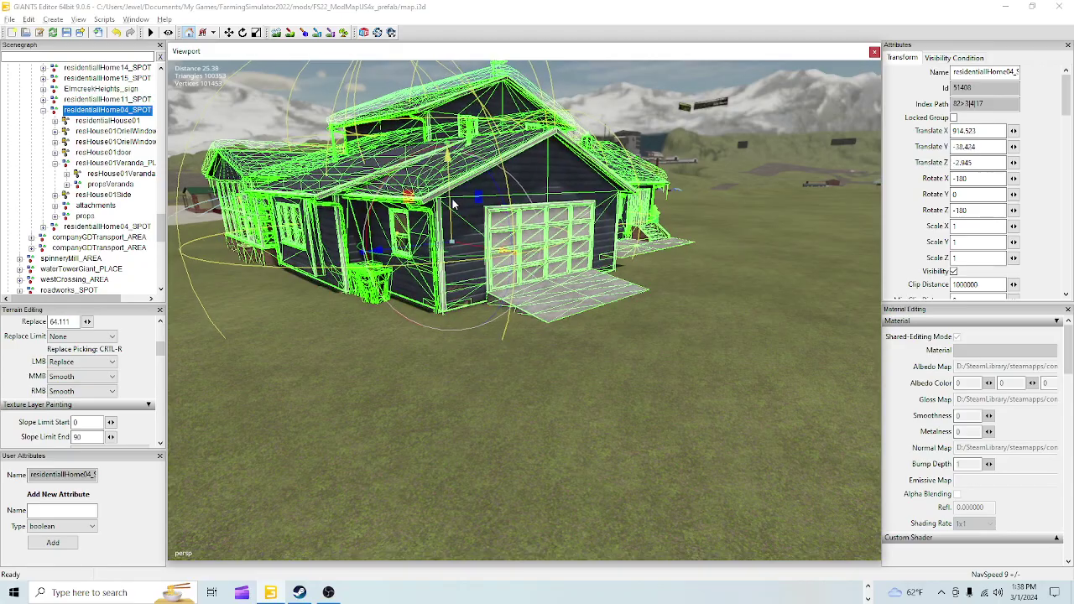
# Lower the large blue water tank behind the house onto the grass, and lower waterContainer01 to about Y 0.03
pyautogui.keyDown('alt'); pyautogui.moveTo(626, 361); pyautogui.dragTo(526, 402); pyautogui.keyUp('alt')
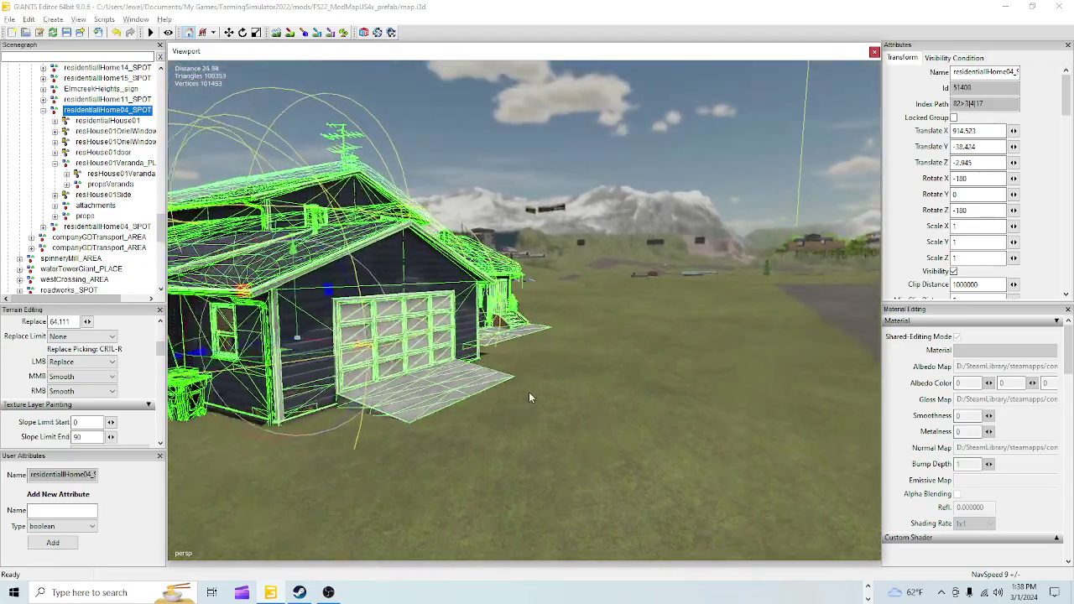
pyautogui.scroll(5, 645, 290)
pyautogui.keyDown('alt'); pyautogui.moveTo(620, 329); pyautogui.dragTo(540, 395); pyautogui.keyUp('alt')
pyautogui.scroll(-4, 537, 386)
pyautogui.scroll(3, 543, 314)
pyautogui.keyDown('alt'); pyautogui.moveTo(543, 314); pyautogui.dragTo(530, 419); pyautogui.keyUp('alt')
pyautogui.scroll(4, 532, 403)
pyautogui.keyDown('alt'); pyautogui.moveTo(535, 344); pyautogui.dragTo(247, 443); pyautogui.keyUp('alt')
pyautogui.scroll(4, 543, 393)
pyautogui.keyDown('alt'); pyautogui.moveTo(425, 382); pyautogui.dragTo(337, 378); pyautogui.keyUp('alt')
pyautogui.moveTo(336, 384); pyautogui.dragTo(366, 342, button='middle')
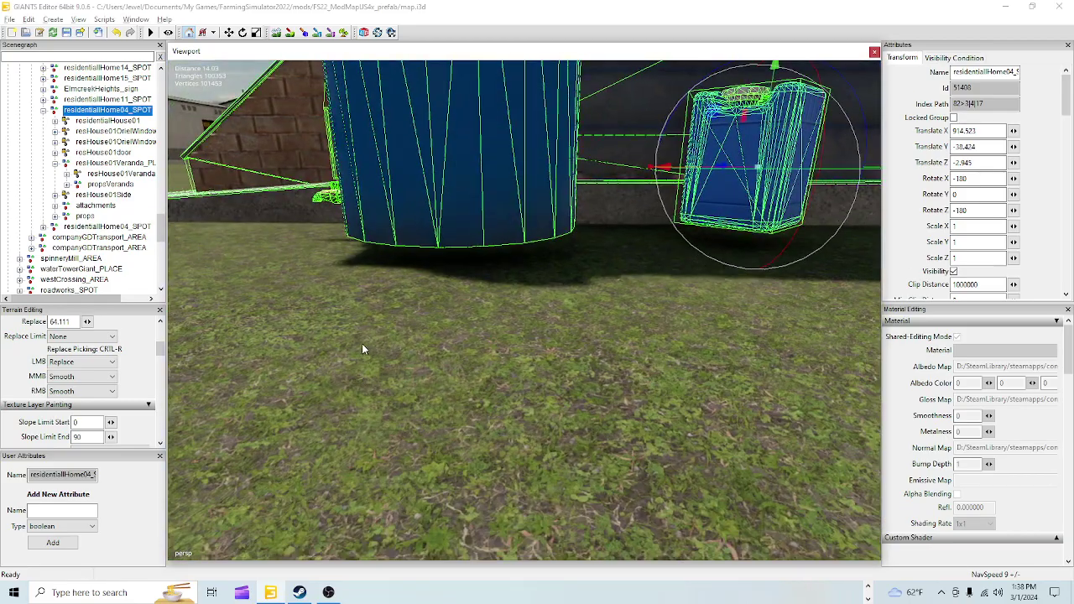
pyautogui.click(460, 155)
pyautogui.moveTo(459, 164); pyautogui.dragTo(460, 182)
pyautogui.click(711, 165)
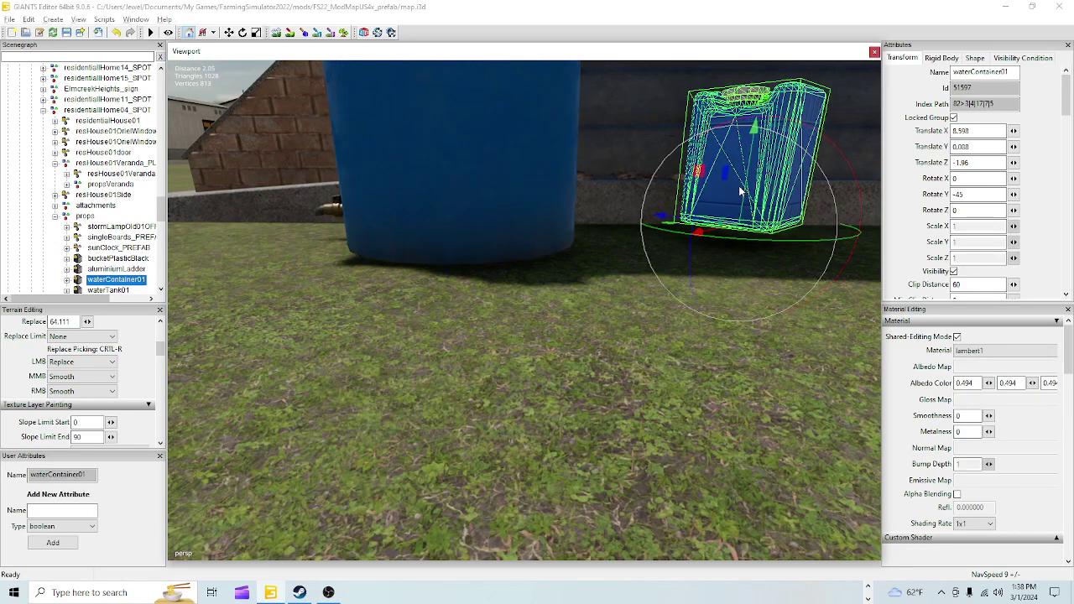
pyautogui.moveTo(741, 180); pyautogui.dragTo(723, 205)
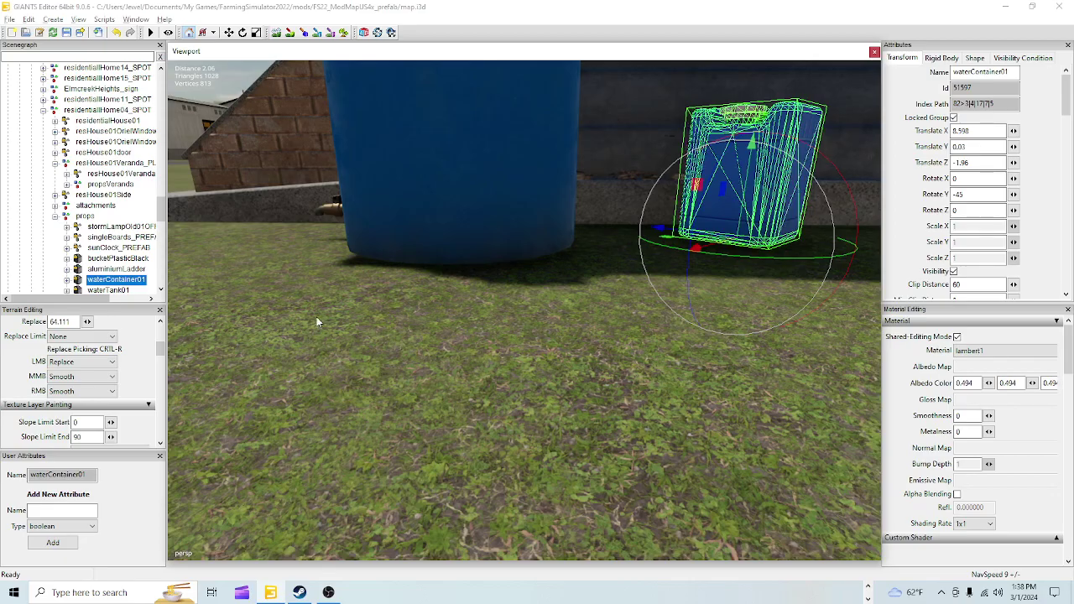
# Lower the waterPumpSmall prop behind the house onto the grass, to about Y 0.019
pyautogui.keyDown('alt'); pyautogui.moveTo(314, 329); pyautogui.dragTo(338, 411, button='right'); pyautogui.keyUp('alt')
pyautogui.keyDown('alt'); pyautogui.moveTo(338, 411); pyautogui.dragTo(564, 383); pyautogui.keyUp('alt')
pyautogui.moveTo(565, 383); pyautogui.dragTo(519, 248, button='right')
pyautogui.click(554, 399)
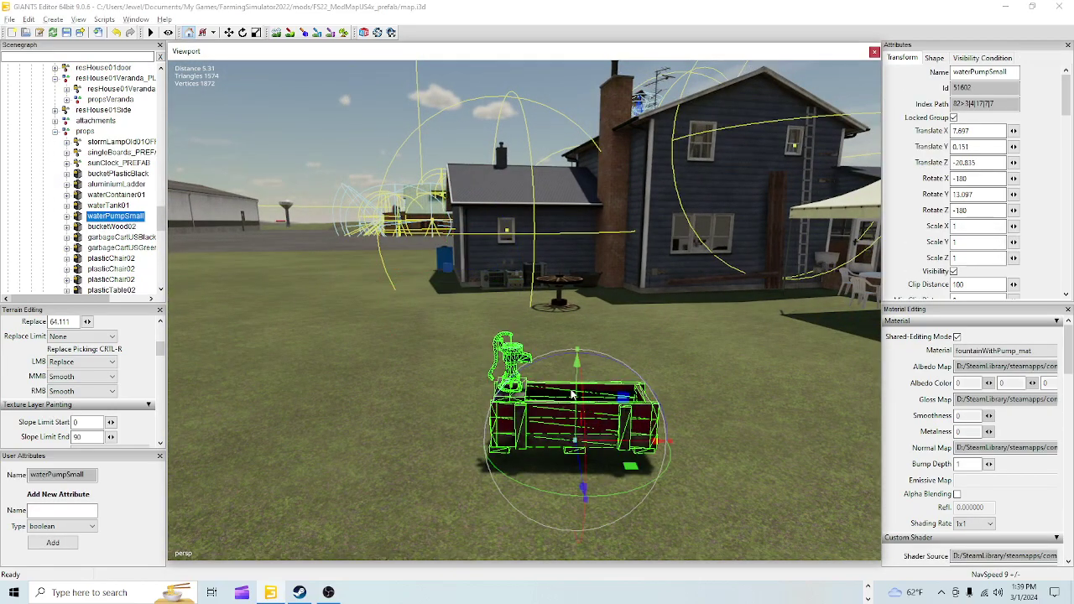
pyautogui.moveTo(576, 392); pyautogui.dragTo(576, 399)
pyautogui.moveTo(570, 403); pyautogui.dragTo(682, 324, button='right')
pyautogui.scroll(-3, 682, 324)
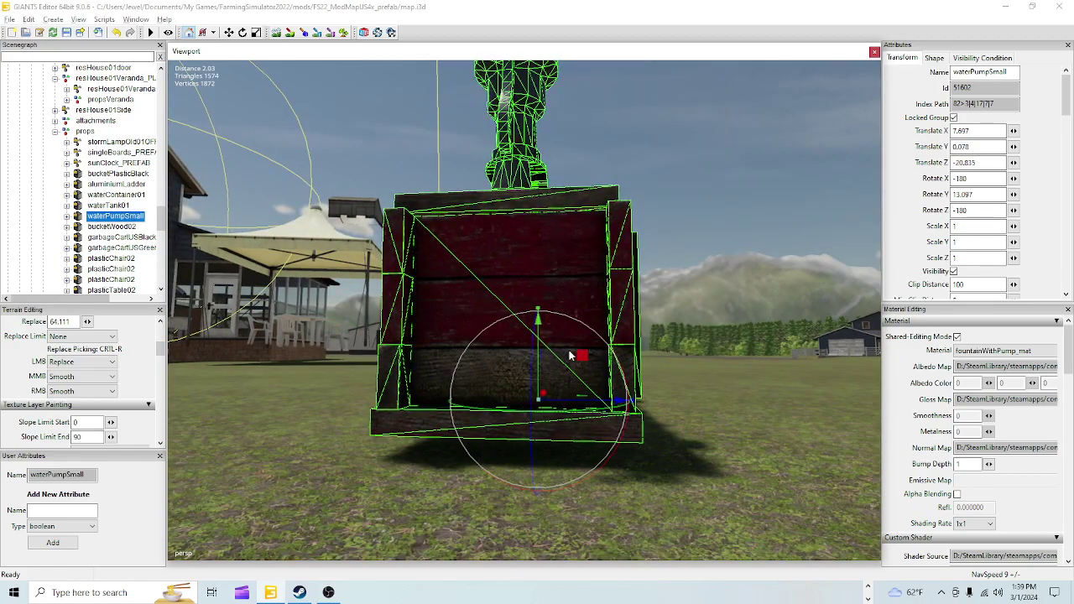
pyautogui.moveTo(543, 366)
pyautogui.mouseDown()
pyautogui.moveTo(537, 395)
pyautogui.moveTo(533, 380)
pyautogui.mouseUp()
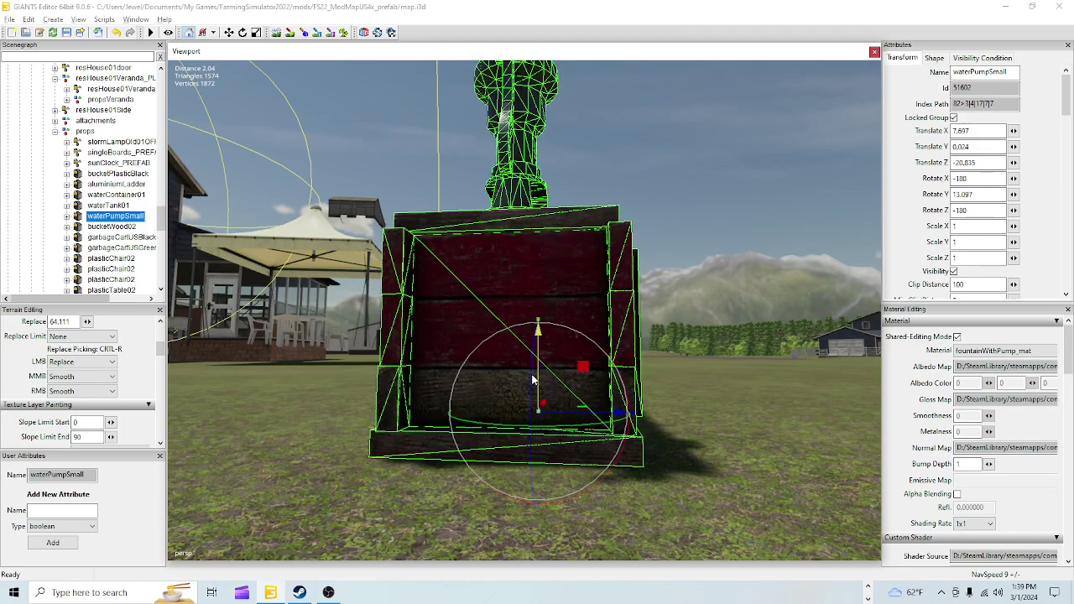
pyautogui.moveTo(532, 379); pyautogui.dragTo(532, 381)
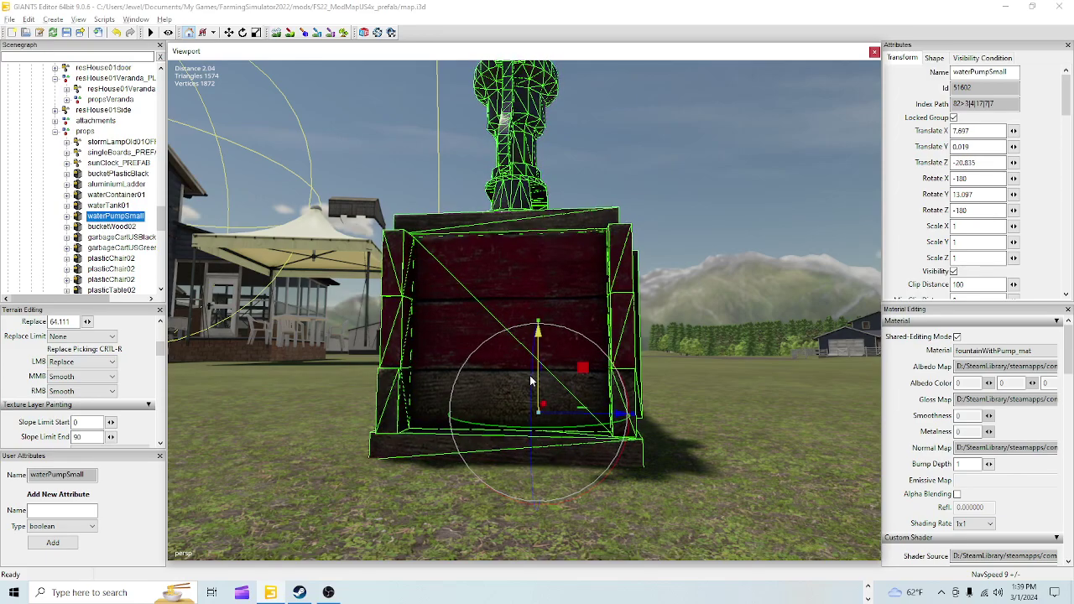
# Examine the house's surroundings and the base of the wheel-shaped sundial in the backyard
pyautogui.keyDown('alt'); pyautogui.moveTo(533, 352); pyautogui.dragTo(595, 458); pyautogui.keyUp('alt')
pyautogui.scroll(-10, 597, 453)
pyautogui.keyDown('alt'); pyautogui.moveTo(605, 328); pyautogui.dragTo(556, 349); pyautogui.keyUp('alt')
pyautogui.scroll(-10, 583, 468)
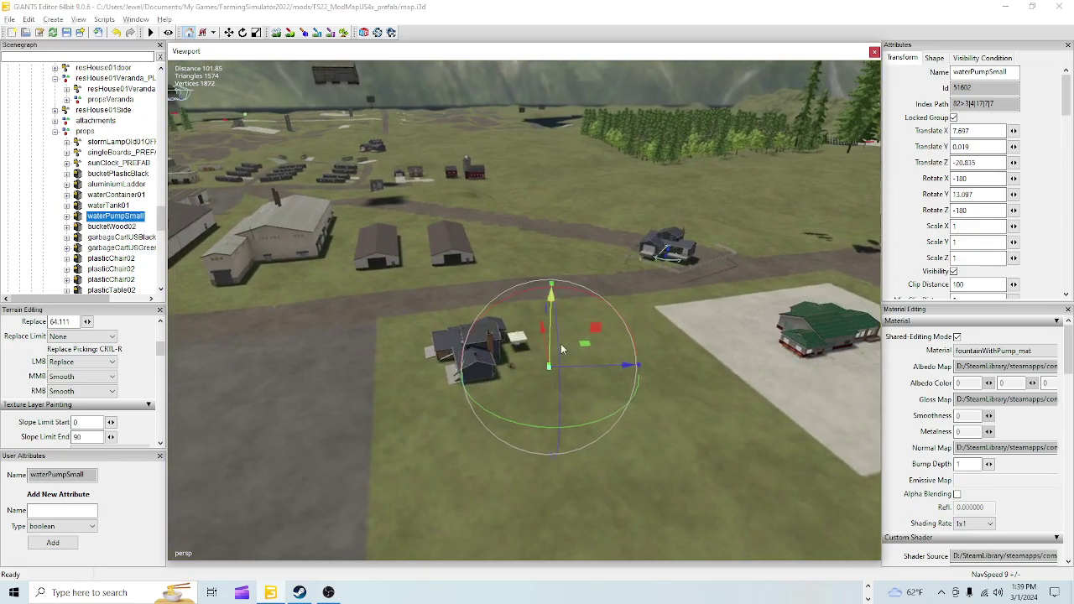
pyautogui.moveTo(530, 396); pyautogui.dragTo(522, 421, button='right')
pyautogui.scroll(4, 675, 193)
pyautogui.scroll(4, 570, 160)
pyautogui.moveTo(571, 159); pyautogui.dragTo(426, 239, button='right')
pyautogui.scroll(5, 606, 341)
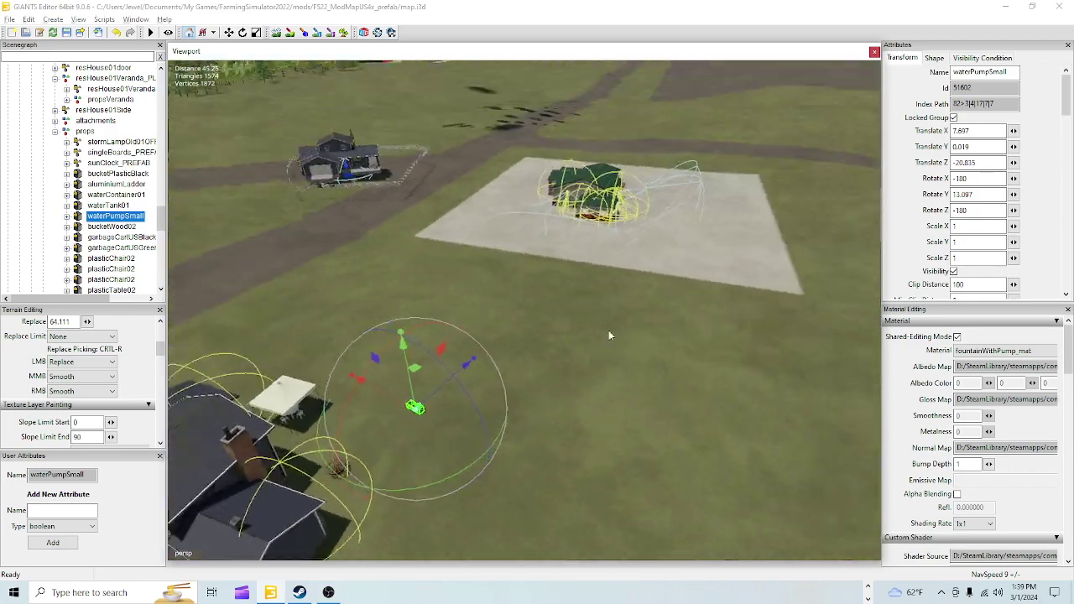
pyautogui.keyDown('alt'); pyautogui.moveTo(425, 240); pyautogui.dragTo(529, 359); pyautogui.keyUp('alt')
pyautogui.scroll(2, 498, 309)
pyautogui.scroll(3, 473, 324)
pyautogui.scroll(-2, 475, 324)
pyautogui.scroll(3, 547, 297)
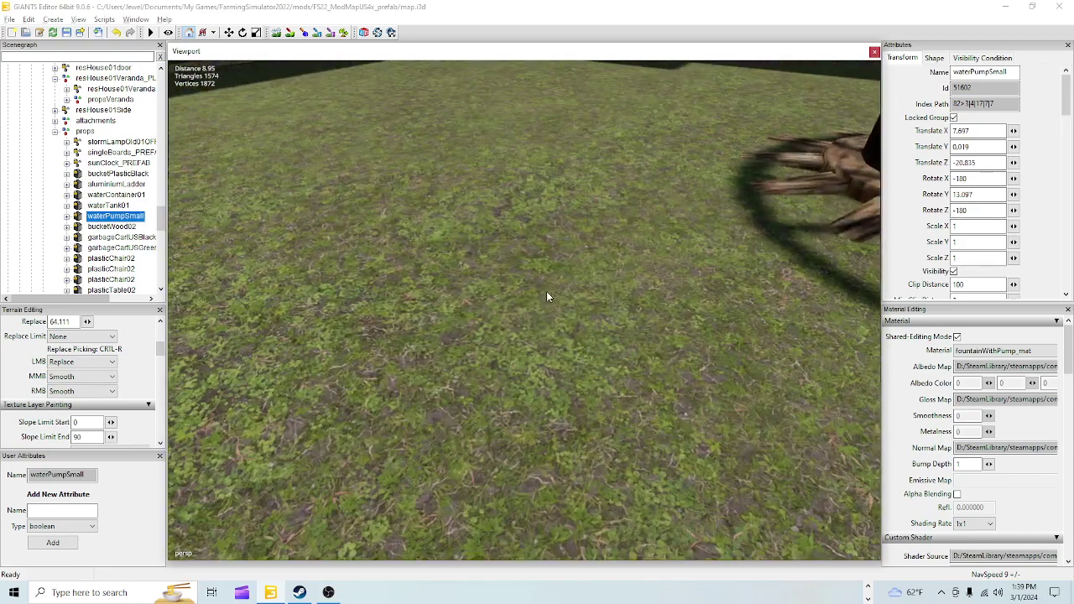
pyautogui.moveTo(546, 296); pyautogui.dragTo(622, 311, button='right')
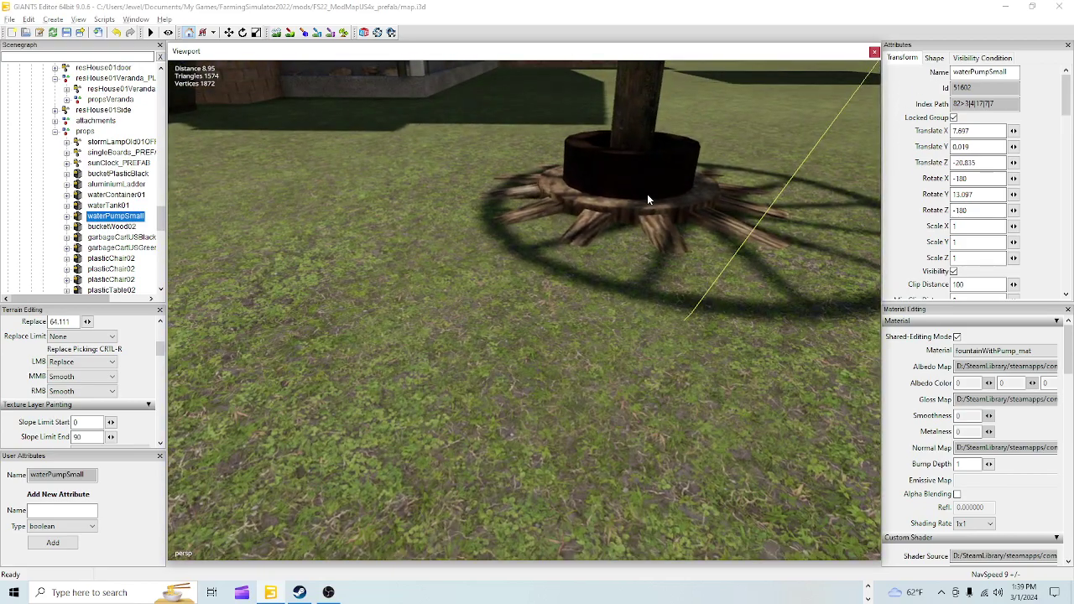
pyautogui.click(643, 196)
pyautogui.moveTo(631, 179); pyautogui.dragTo(636, 160)
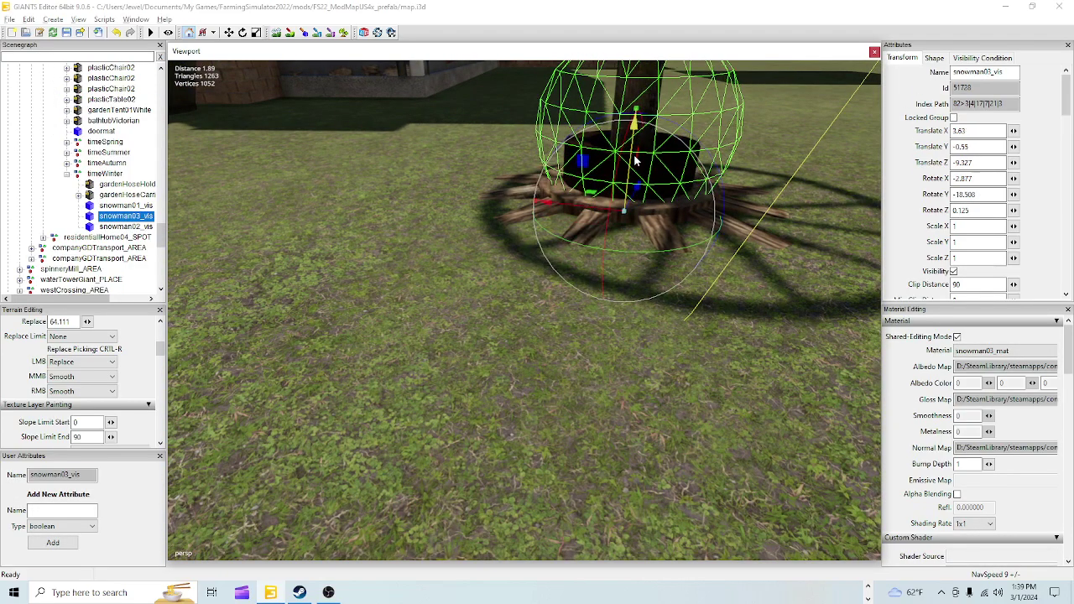
pyautogui.click(117, 32)
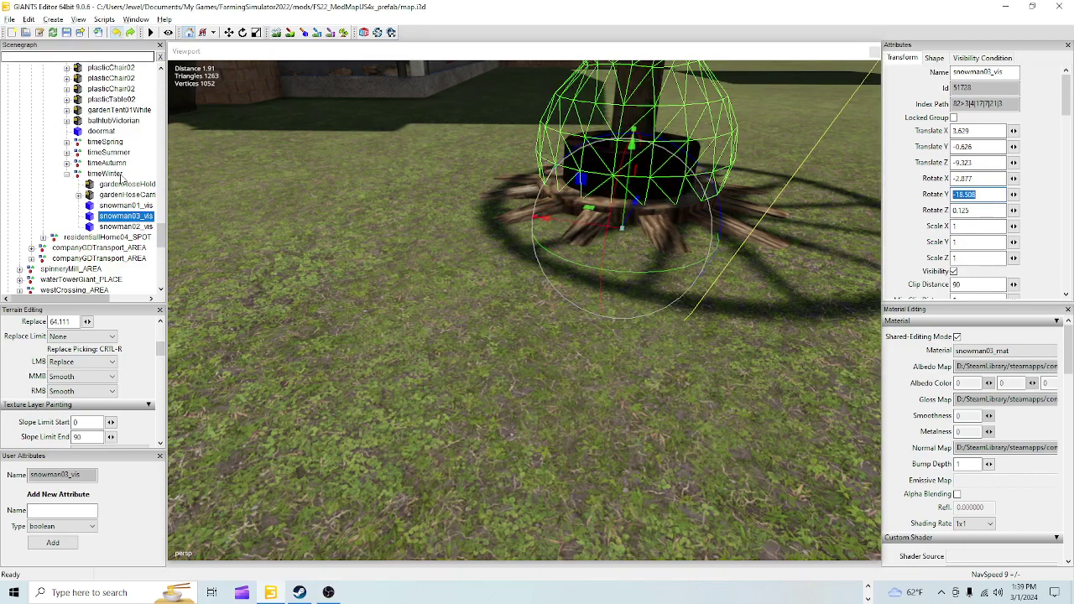
# Find the wheel-shaped sundial among the house props and select its whole sunClock_PREFAB group
pyautogui.click(109, 174)
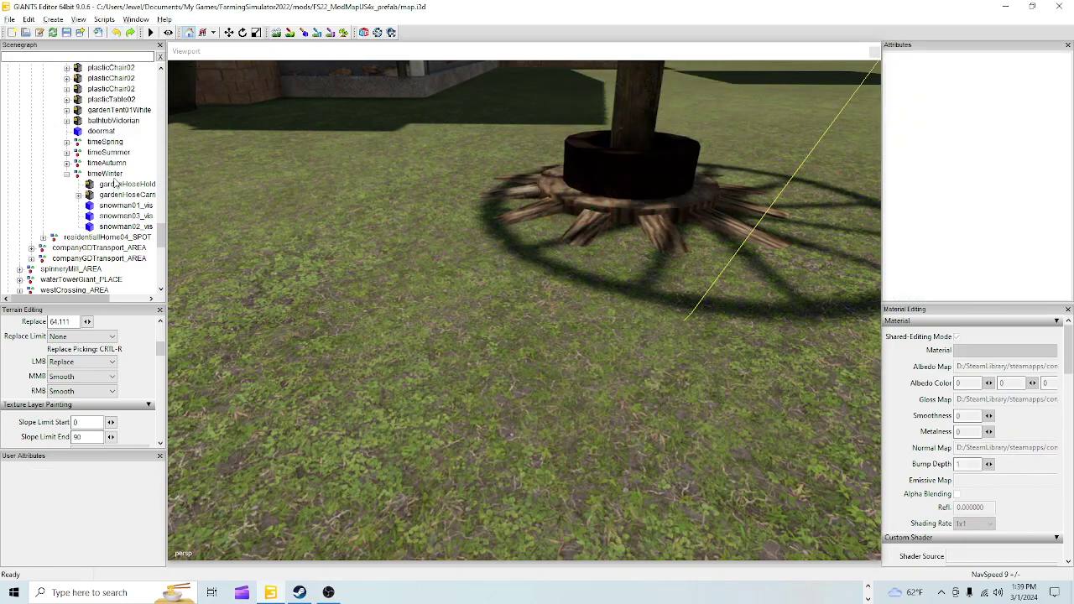
pyautogui.click(100, 132)
pyautogui.click(105, 109)
pyautogui.click(101, 121)
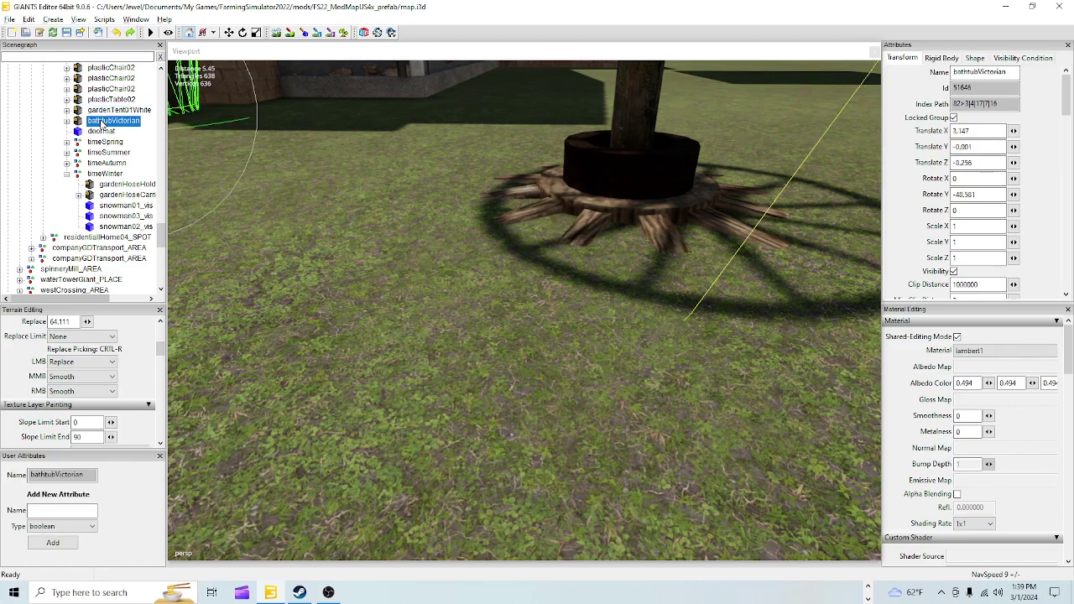
pyautogui.press('f')
pyautogui.click(547, 279)
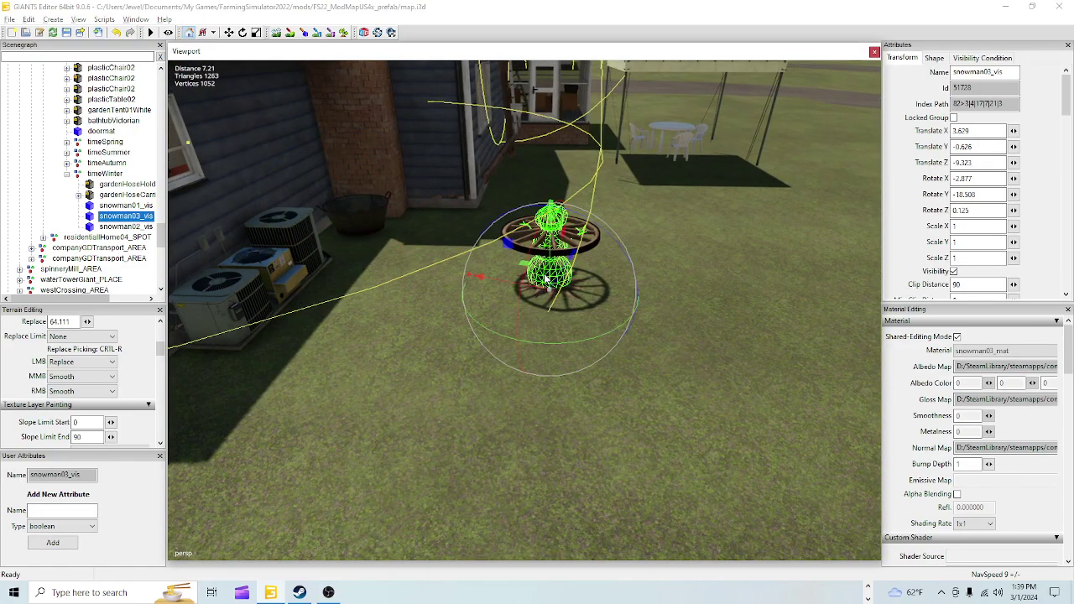
pyautogui.click(559, 262)
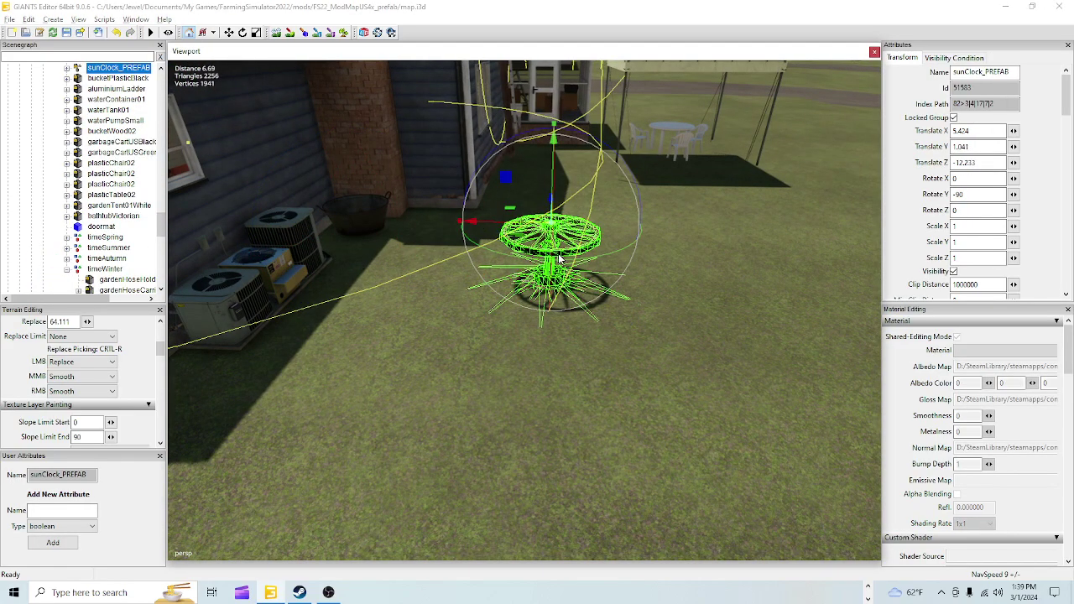
pyautogui.scroll(2, 130, 186)
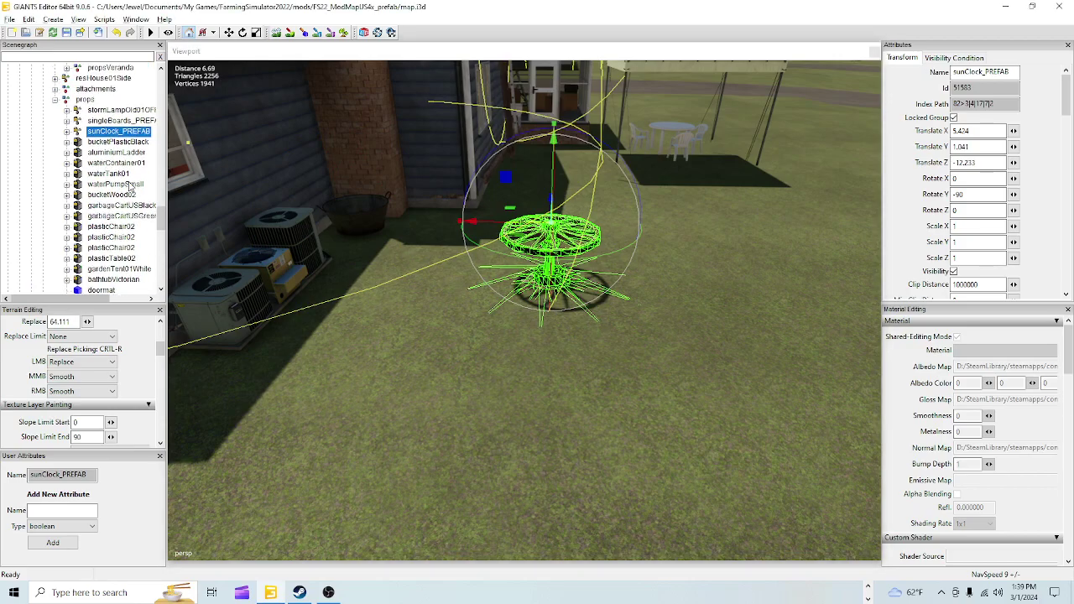
pyautogui.click(105, 121)
pyautogui.click(102, 132)
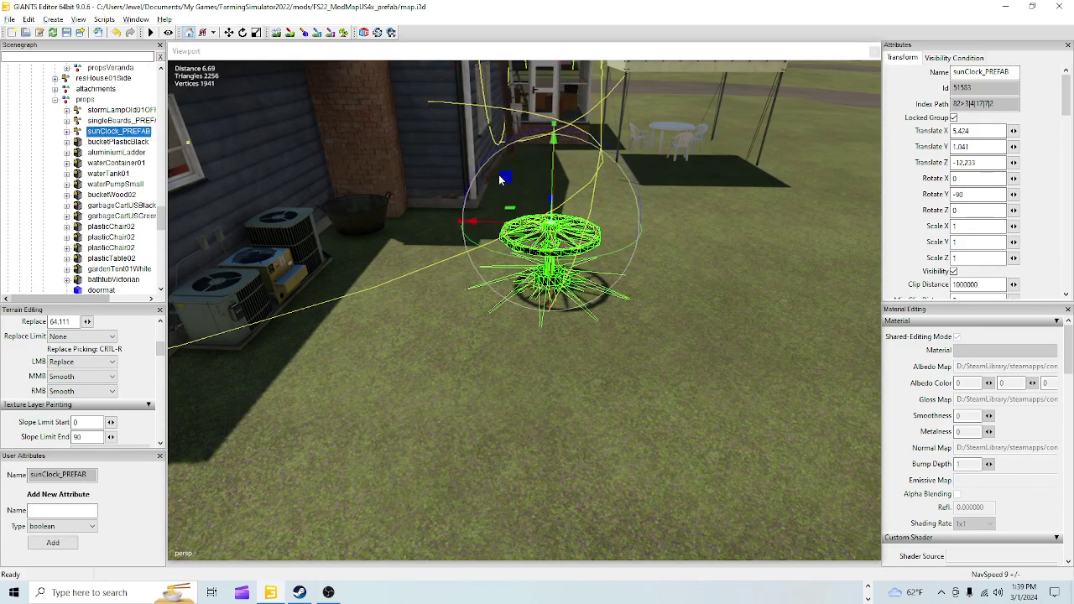
# Raise the sunClock_PREFAB group in the backyard to about Y 1.281 so its wheel base sits on the grass
pyautogui.click(553, 177)
pyautogui.moveTo(553, 175); pyautogui.dragTo(568, 160)
pyautogui.keyDown('alt'); pyautogui.moveTo(565, 307); pyautogui.dragTo(187, 369); pyautogui.keyUp('alt')
pyautogui.scroll(5, 434, 384)
pyautogui.scroll(-3, 275, 374)
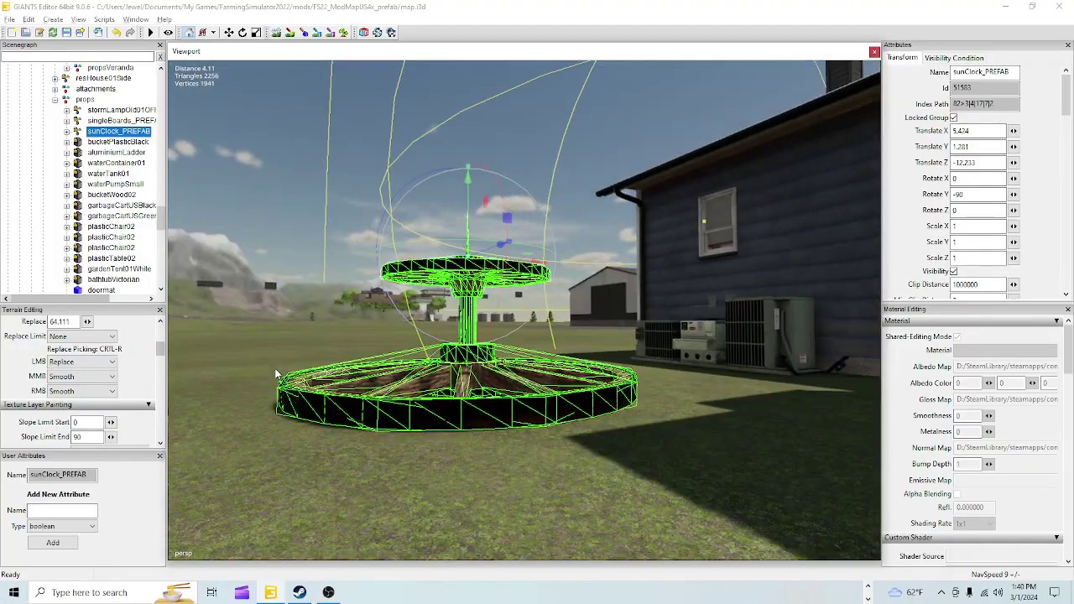
# Lower the bathtubVictorian prop beside the brick chimney onto the grass, to about Y 0.029
pyautogui.keyDown('alt'); pyautogui.moveTo(375, 382); pyautogui.dragTo(313, 407); pyautogui.keyUp('alt')
pyautogui.scroll(3, 459, 377)
pyautogui.scroll(3, 356, 337)
pyautogui.keyDown('alt'); pyautogui.moveTo(441, 322); pyautogui.dragTo(580, 327); pyautogui.keyUp('alt')
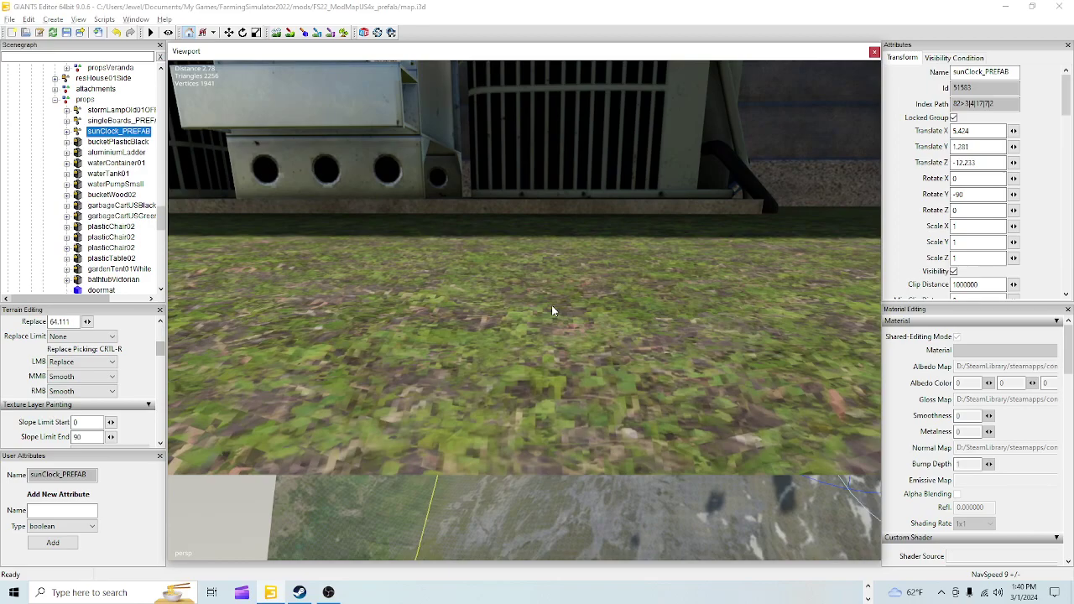
pyautogui.scroll(2, 551, 306)
pyautogui.scroll(3, 551, 311)
pyautogui.scroll(3, 549, 313)
pyautogui.click(553, 217)
pyautogui.moveTo(445, 224); pyautogui.dragTo(532, 209)
pyautogui.click(566, 236)
pyautogui.keyDown('alt'); pyautogui.moveTo(534, 248); pyautogui.dragTo(550, 318); pyautogui.keyUp('alt')
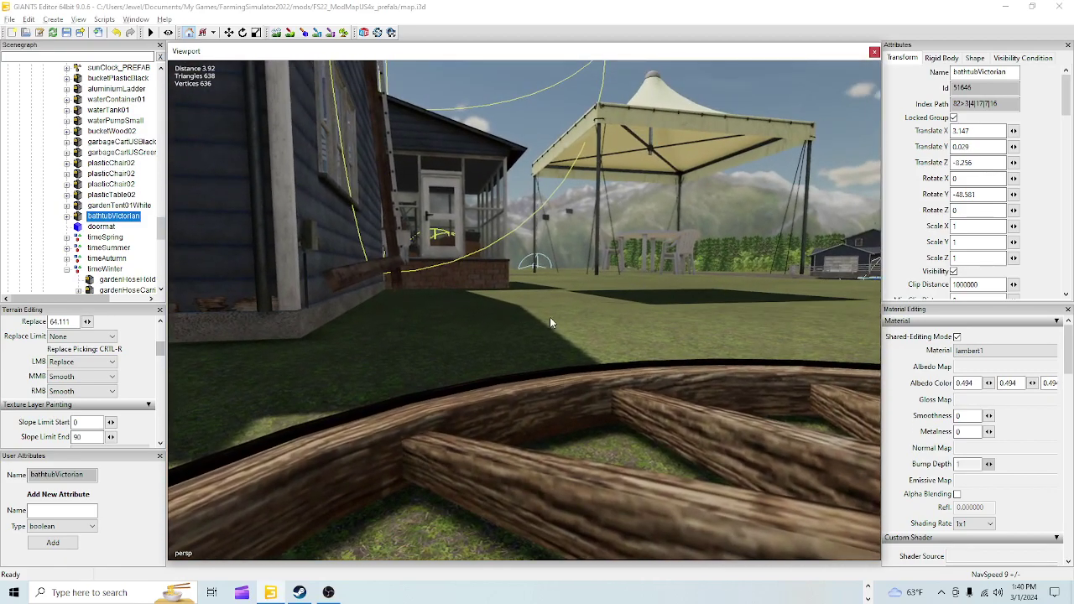
# Lower the singleBoards_PREFAB group against the house's back wall onto the ground, to about Y 0.013
pyautogui.scroll(3, 554, 307)
pyautogui.keyDown('alt'); pyautogui.moveTo(565, 279); pyautogui.dragTo(342, 326); pyautogui.keyUp('alt')
pyautogui.keyDown('alt'); pyautogui.moveTo(342, 327); pyautogui.dragTo(503, 347, button='middle'); pyautogui.keyUp('alt')
pyautogui.moveTo(503, 352); pyautogui.dragTo(571, 323, button='right')
pyautogui.click(518, 200)
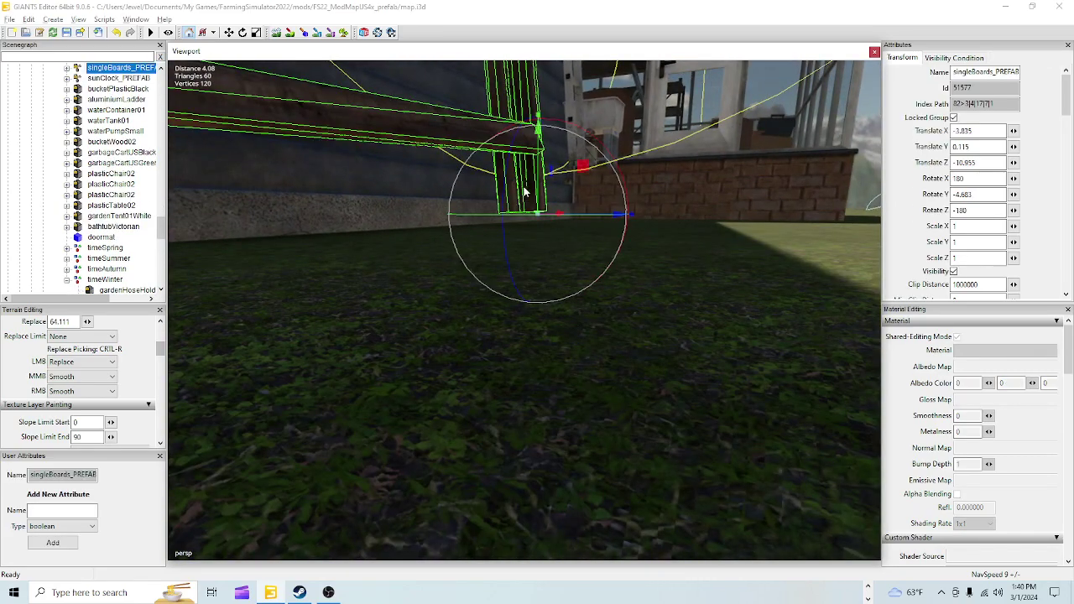
pyautogui.moveTo(539, 181); pyautogui.dragTo(540, 193)
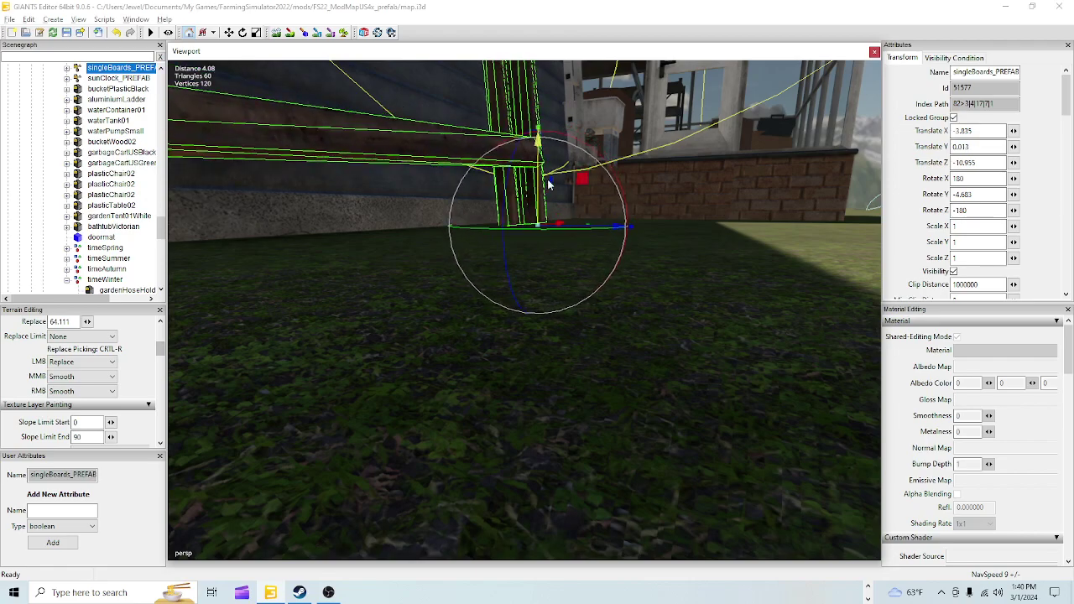
# Select the gardenSink04 beside the porch and examine how the backyard props and back wall meet the ground
pyautogui.click(585, 134)
pyautogui.keyDown('alt'); pyautogui.moveTo(626, 334); pyautogui.dragTo(526, 347); pyautogui.keyUp('alt')
pyautogui.scroll(3, 600, 297)
pyautogui.scroll(-4, 421, 428)
pyautogui.moveTo(411, 401); pyautogui.dragTo(502, 374, button='right')
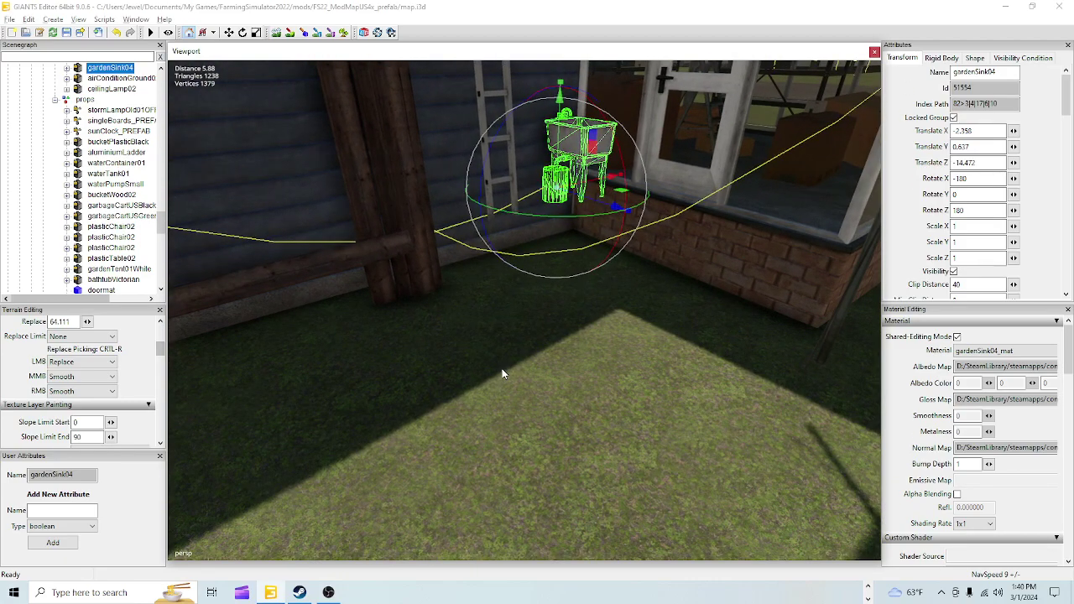
pyautogui.moveTo(502, 373); pyautogui.dragTo(640, 379, button='right')
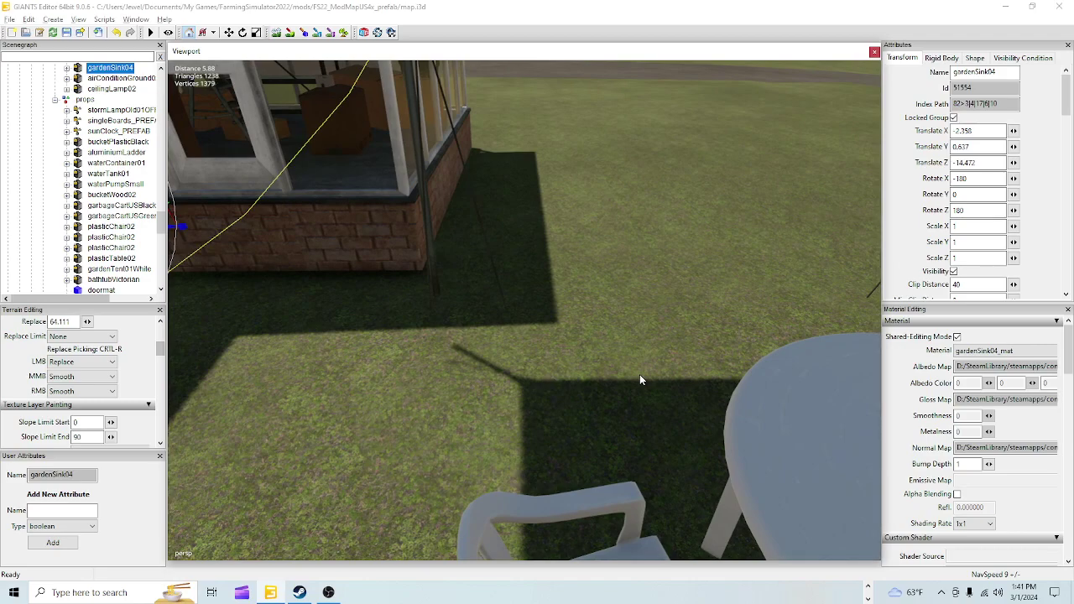
pyautogui.moveTo(639, 374); pyautogui.dragTo(113, 376, button='right')
pyautogui.keyDown('alt'); pyautogui.moveTo(679, 424); pyautogui.dragTo(652, 415); pyautogui.keyUp('alt')
pyautogui.moveTo(652, 415); pyautogui.dragTo(397, 409, button='right')
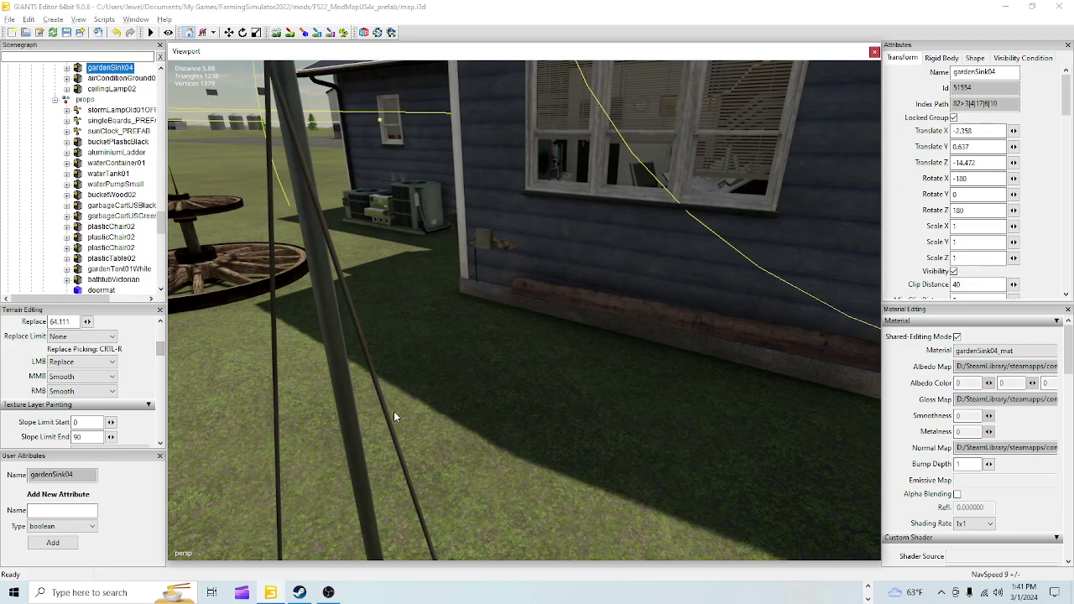
pyautogui.keyDown('alt'); pyautogui.moveTo(352, 470); pyautogui.dragTo(358, 462); pyautogui.keyUp('alt')
pyautogui.scroll(2, 358, 461)
pyautogui.moveTo(358, 468); pyautogui.dragTo(593, 463, button='right')
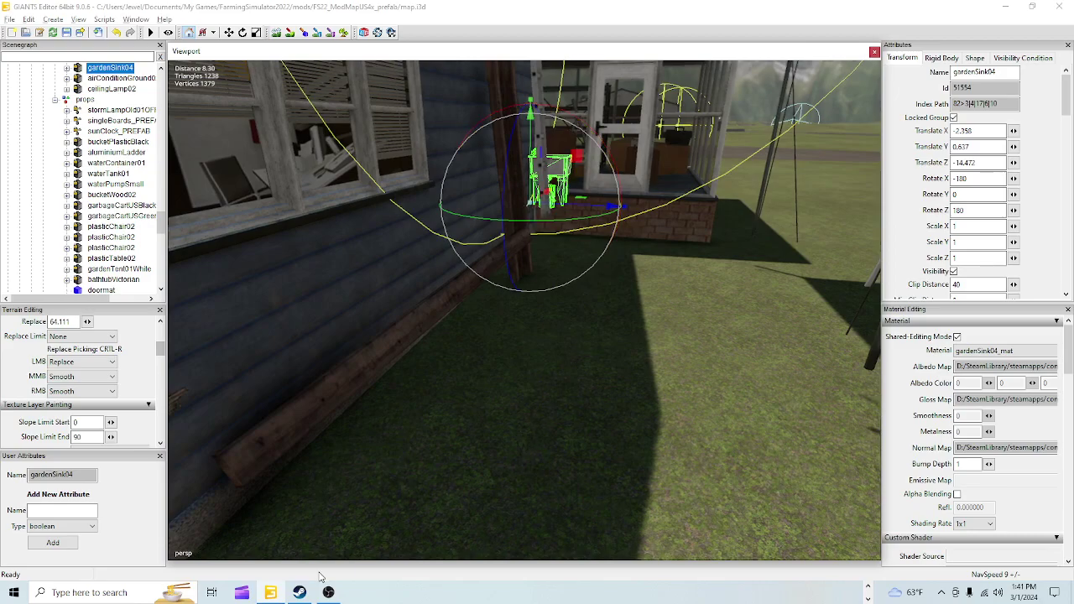
pyautogui.moveTo(505, 438); pyautogui.dragTo(567, 414, button='right')
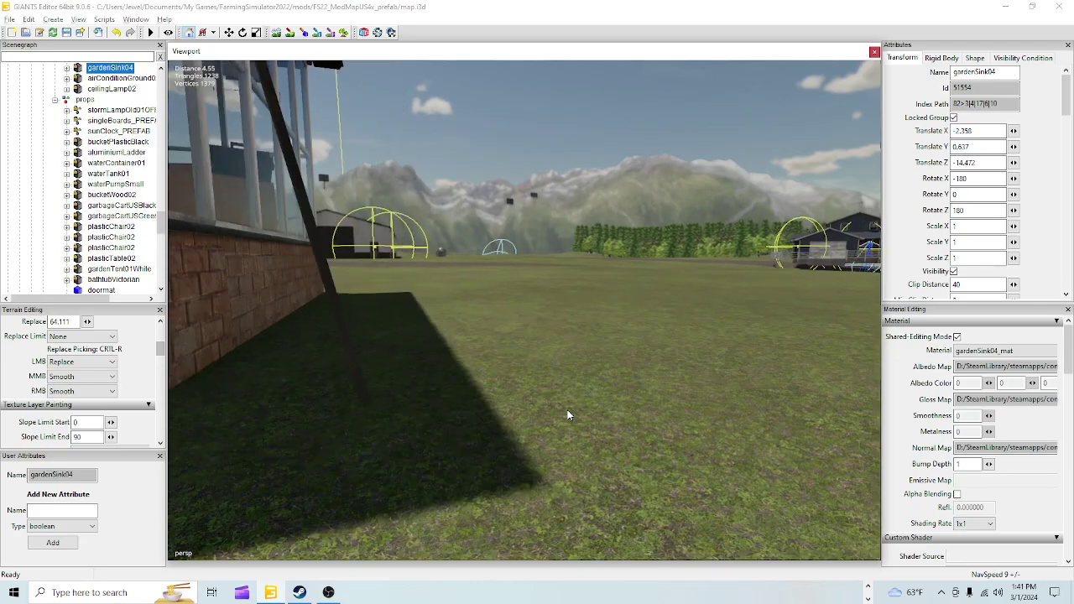
# Examine the ground contact along the outer side of the glazed porch and the house side with the garbage carts
pyautogui.keyDown('alt'); pyautogui.moveTo(567, 411); pyautogui.dragTo(369, 441); pyautogui.keyUp('alt')
pyautogui.keyDown('alt'); pyautogui.moveTo(532, 451); pyautogui.dragTo(307, 466); pyautogui.keyUp('alt')
pyautogui.scroll(-3, 595, 454)
pyautogui.moveTo(595, 458); pyautogui.dragTo(589, 415, button='right')
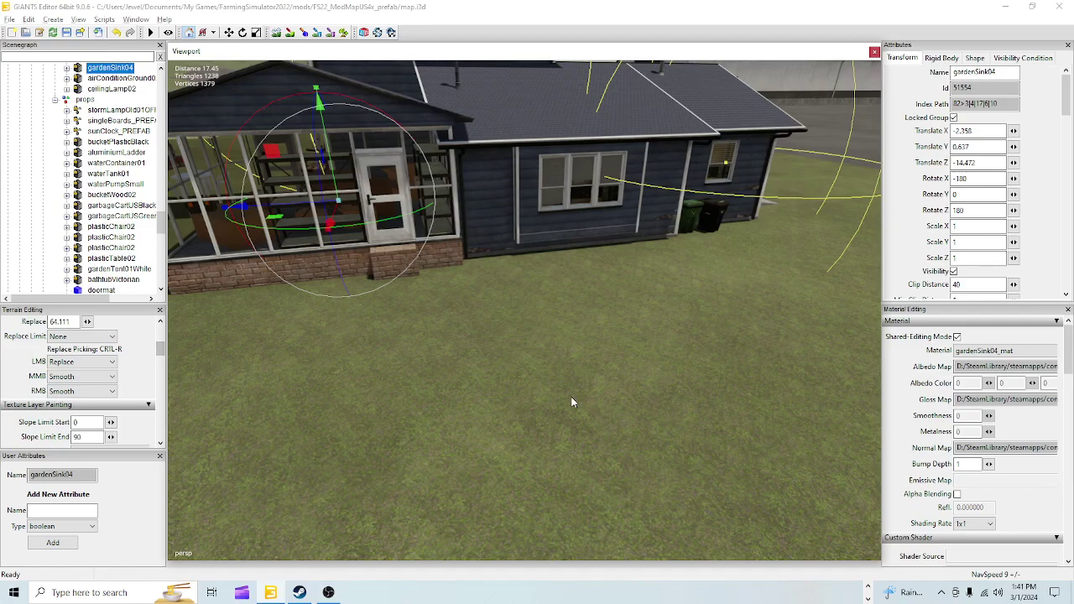
pyautogui.moveTo(571, 402); pyautogui.dragTo(516, 416, button='right')
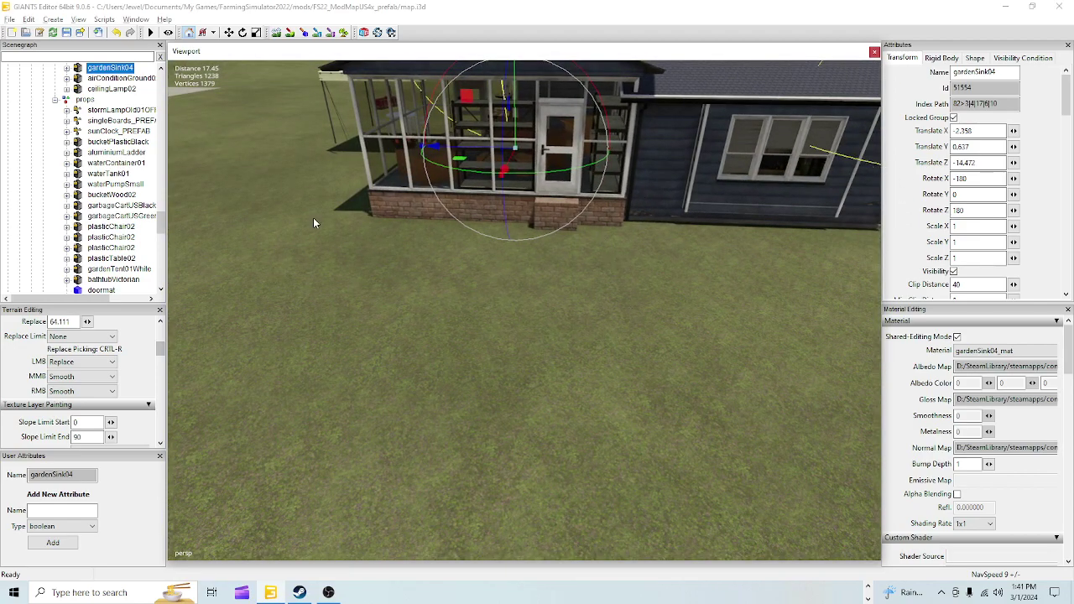
pyautogui.keyDown('alt'); pyautogui.moveTo(624, 334); pyautogui.dragTo(602, 319); pyautogui.keyUp('alt')
pyautogui.scroll(5, 601, 318)
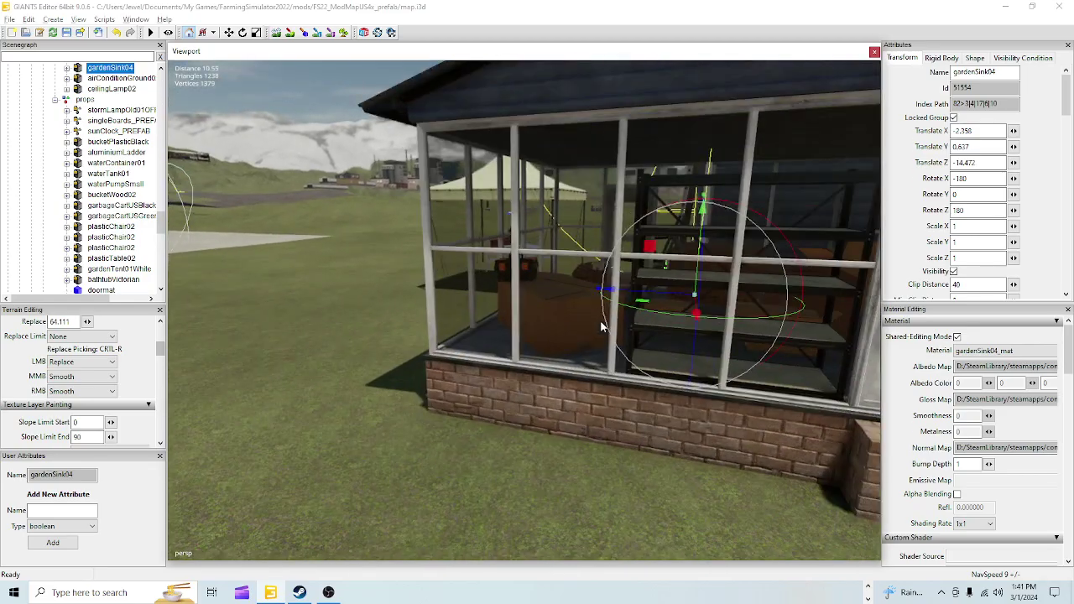
# Lower the plasticTable02 under the garden tent onto the grass, to about Y 0.028
pyautogui.moveTo(601, 323); pyautogui.dragTo(664, 301, button='right')
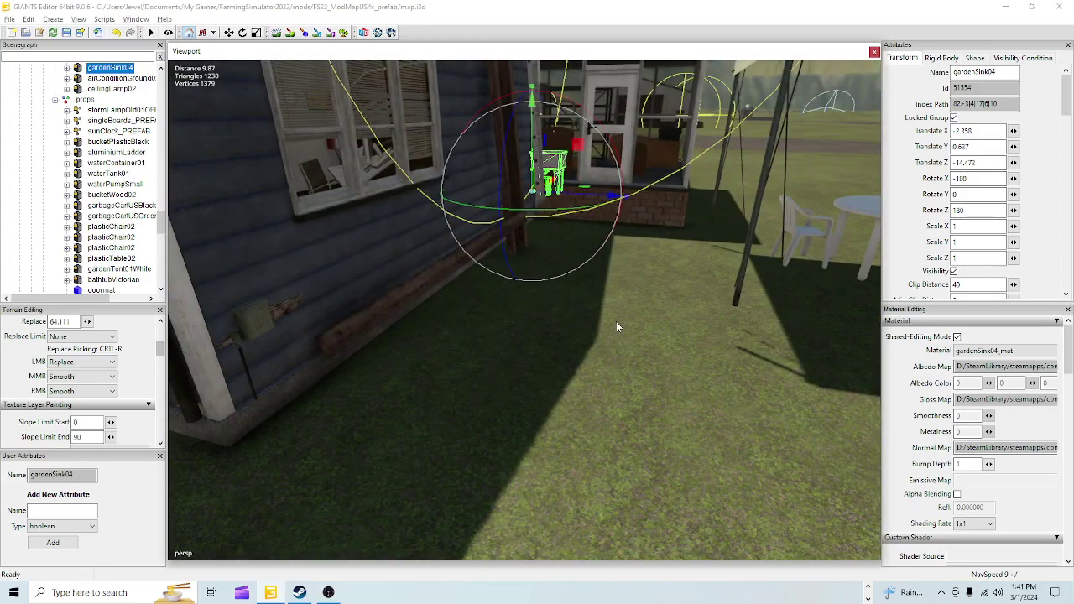
pyautogui.moveTo(616, 325); pyautogui.dragTo(528, 240, button='right')
pyautogui.click(567, 185)
pyautogui.moveTo(599, 359); pyautogui.dragTo(640, 335, button='right')
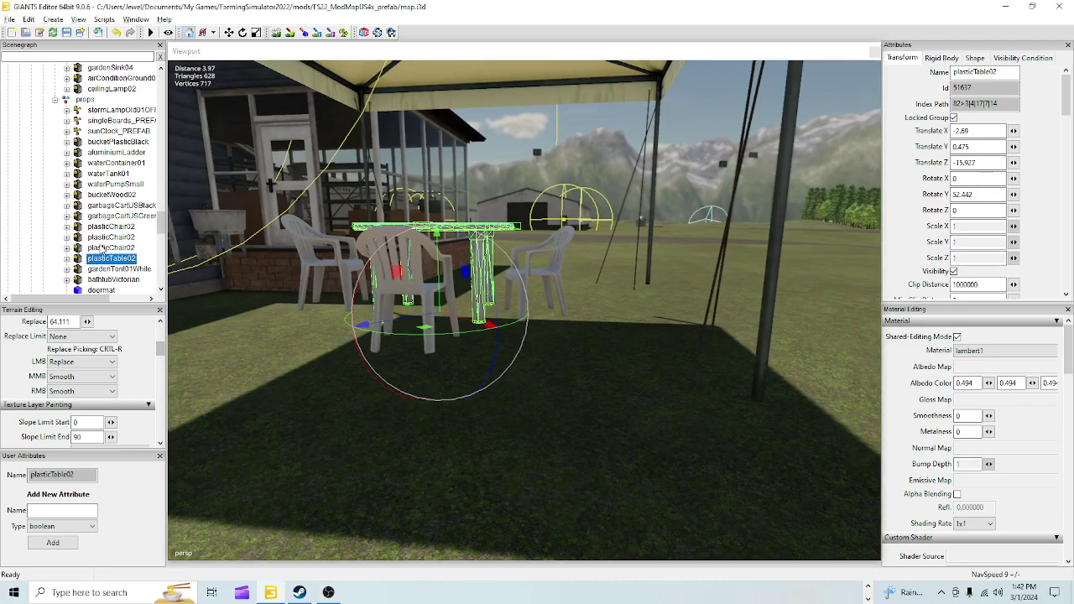
pyautogui.keyDown('alt'); pyautogui.moveTo(513, 340); pyautogui.dragTo(385, 353); pyautogui.keyUp('alt')
pyautogui.scroll(5, 522, 328)
pyautogui.scroll(-4, 385, 354)
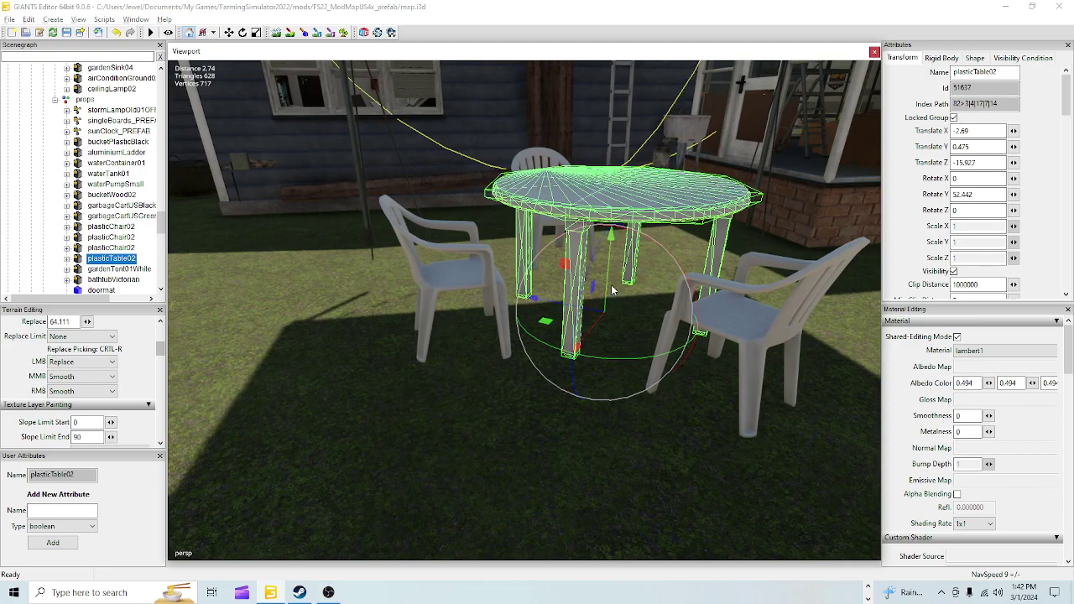
pyautogui.moveTo(611, 292); pyautogui.dragTo(600, 365)
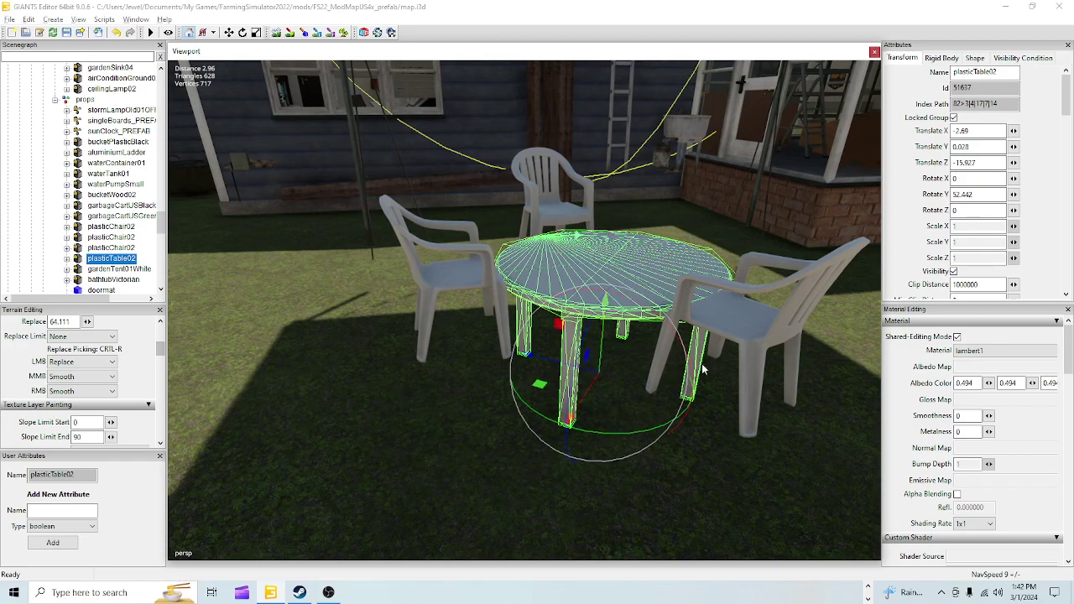
# Lower the two nearer plastic chairs at the table onto the grass, to about Y 0.019 and Y 0.028
pyautogui.click(753, 327)
pyautogui.moveTo(745, 337); pyautogui.dragTo(721, 417)
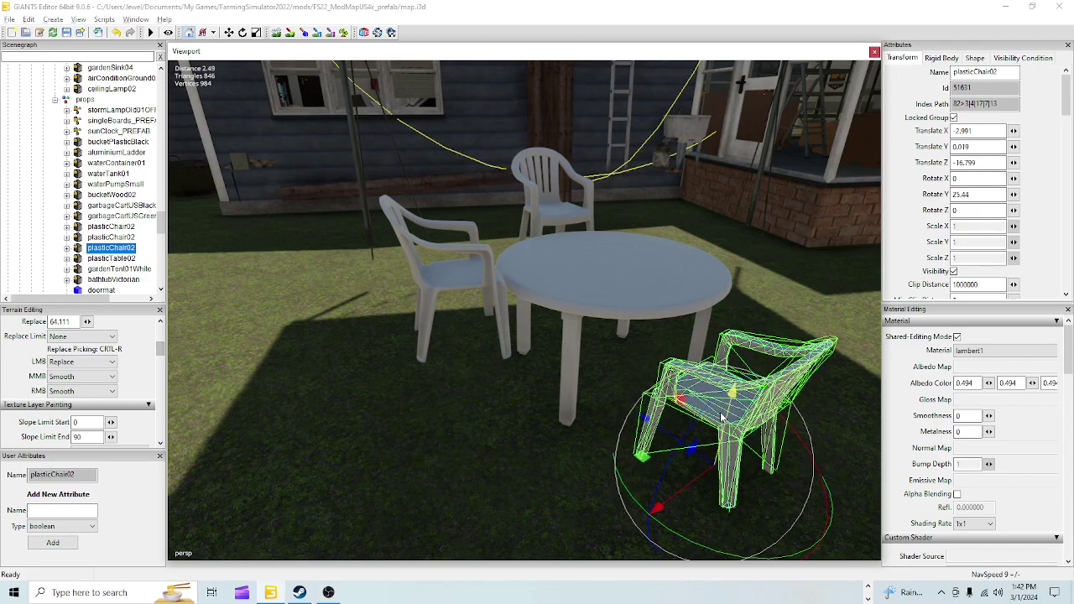
pyautogui.click(464, 292)
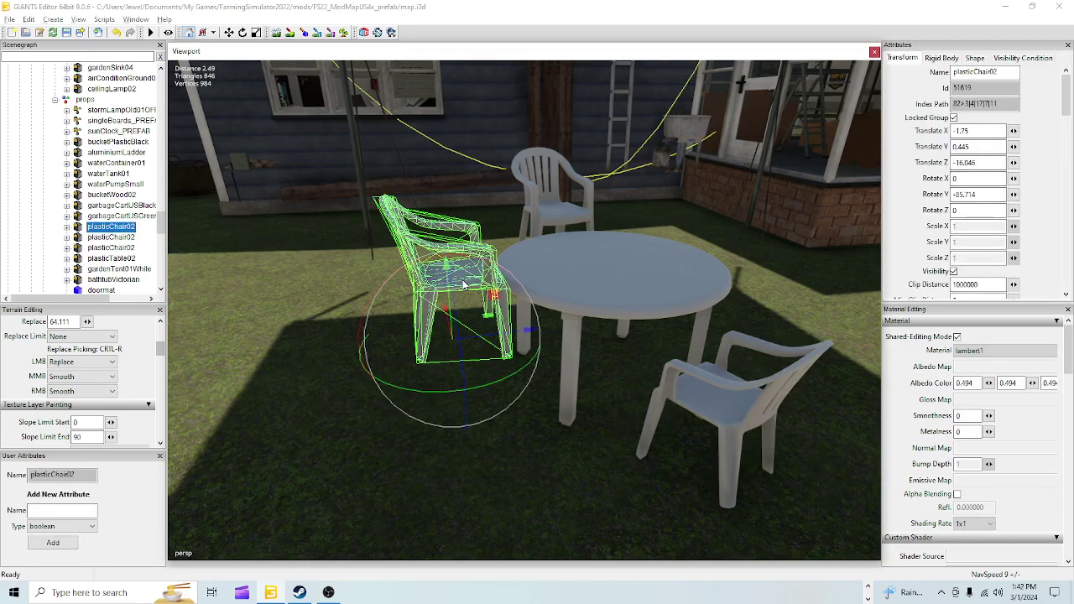
pyautogui.moveTo(448, 289); pyautogui.dragTo(440, 366)
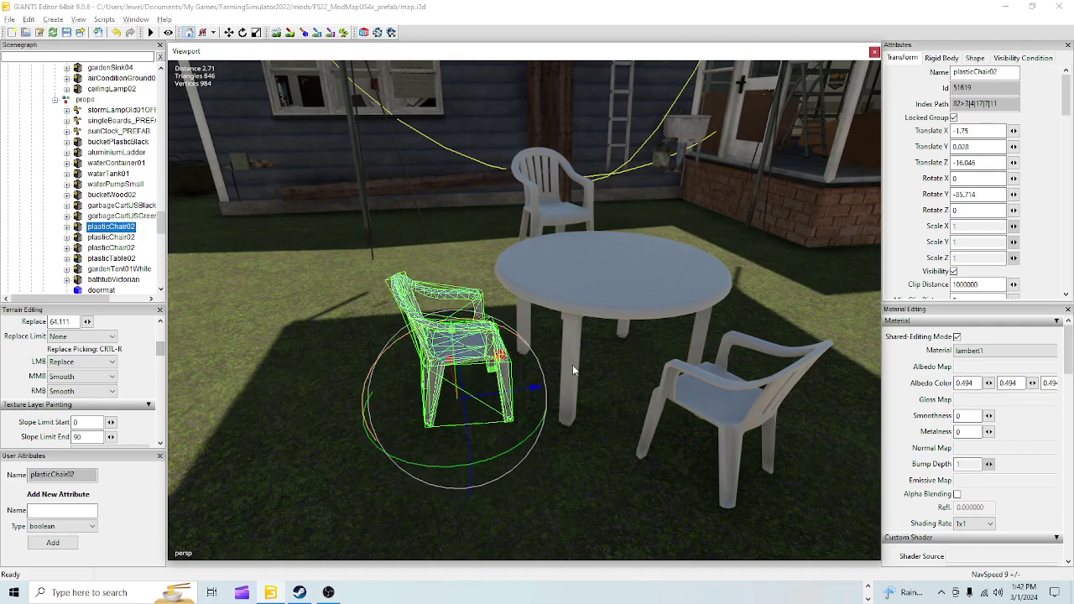
# Lower the remaining plastic chair on the house side of the table onto the grass, to about Y 0.032
pyautogui.keyDown('alt'); pyautogui.moveTo(549, 364); pyautogui.dragTo(547, 334); pyautogui.keyUp('alt')
pyautogui.keyDown('alt'); pyautogui.moveTo(542, 377); pyautogui.dragTo(512, 353); pyautogui.keyUp('alt')
pyautogui.scroll(8, 471, 332)
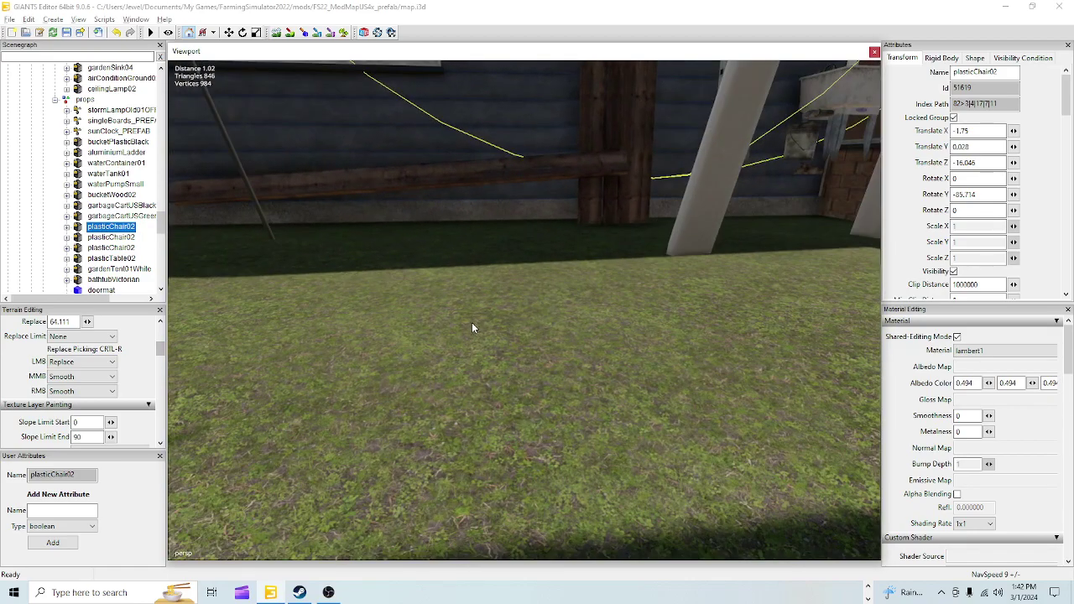
pyautogui.scroll(-5, 473, 319)
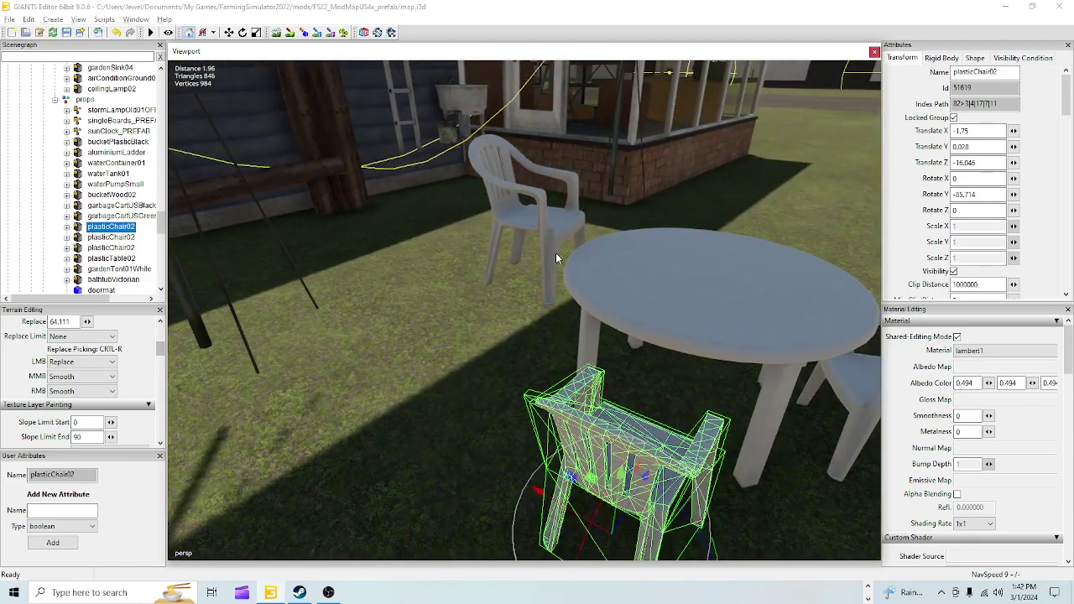
pyautogui.click(555, 256)
pyautogui.moveTo(528, 245); pyautogui.dragTo(608, 299)
# Lower the gardenTent01White over the table and chairs to about Y 0.262 so its poles reach the grass
pyautogui.scroll(-1, 487, 353)
pyautogui.press('f')
pyautogui.keyDown('alt'); pyautogui.moveTo(609, 297); pyautogui.dragTo(582, 338, button='right'); pyautogui.keyUp('alt')
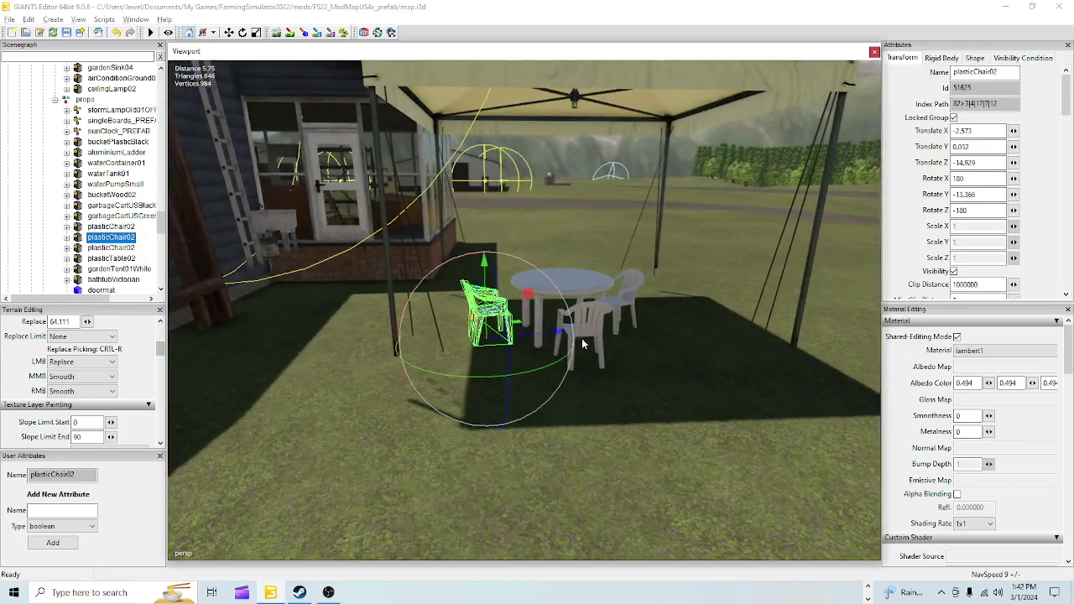
pyautogui.click(587, 113)
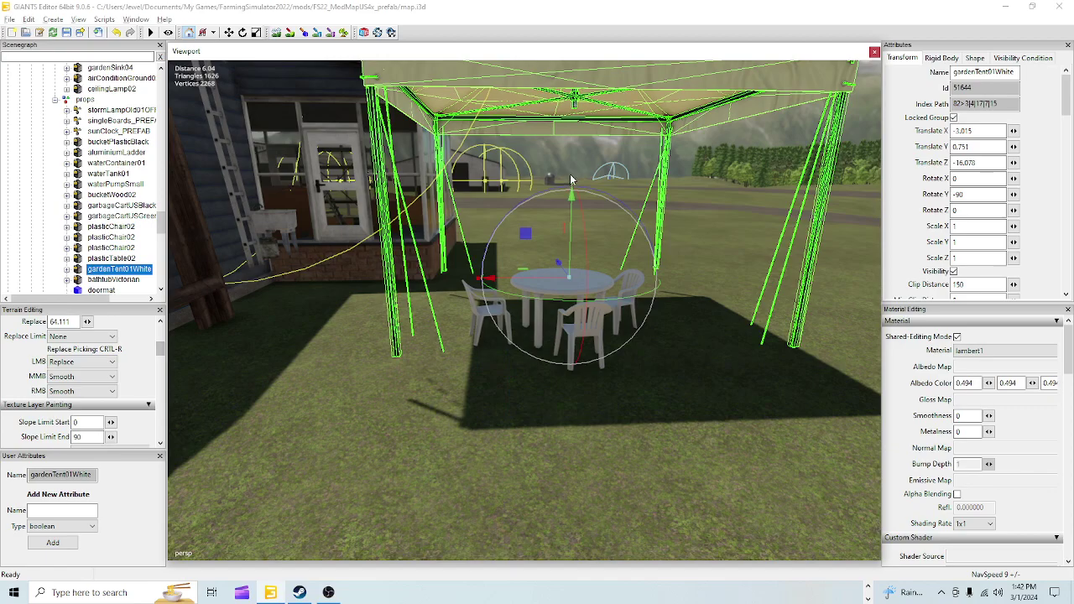
pyautogui.moveTo(568, 227); pyautogui.dragTo(485, 358)
pyautogui.scroll(3, 486, 362)
pyautogui.keyDown('alt'); pyautogui.moveTo(560, 293); pyautogui.dragTo(249, 323); pyautogui.keyUp('alt')
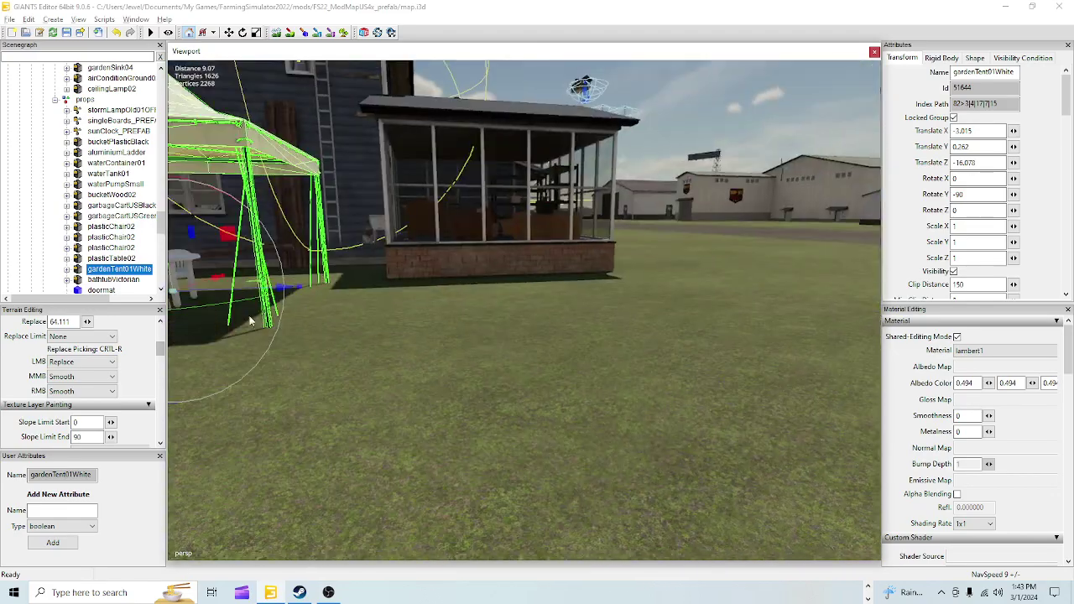
pyautogui.scroll(-3, 562, 243)
pyautogui.keyDown('alt'); pyautogui.moveTo(577, 246); pyautogui.dragTo(475, 339); pyautogui.keyUp('alt')
pyautogui.scroll(-4, 475, 339)
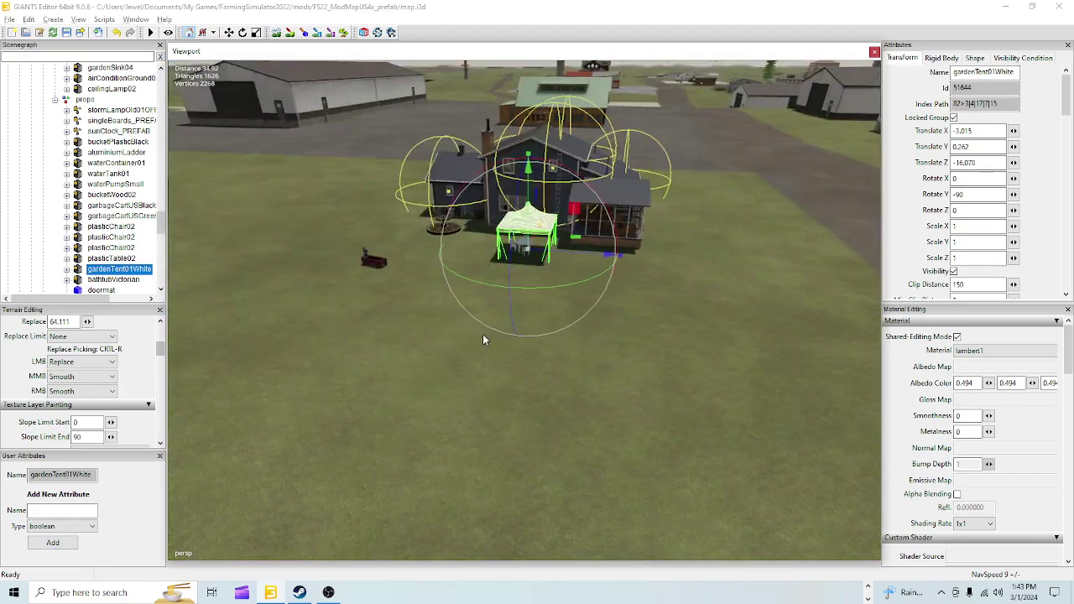
pyautogui.keyDown('alt'); pyautogui.moveTo(564, 366); pyautogui.dragTo(592, 324); pyautogui.keyUp('alt')
pyautogui.scroll(4, 491, 313)
# Survey the map around the finished house from above and approach the other, fenced house beside the dirt roads
pyautogui.moveTo(521, 323); pyautogui.dragTo(206, 343, button='right')
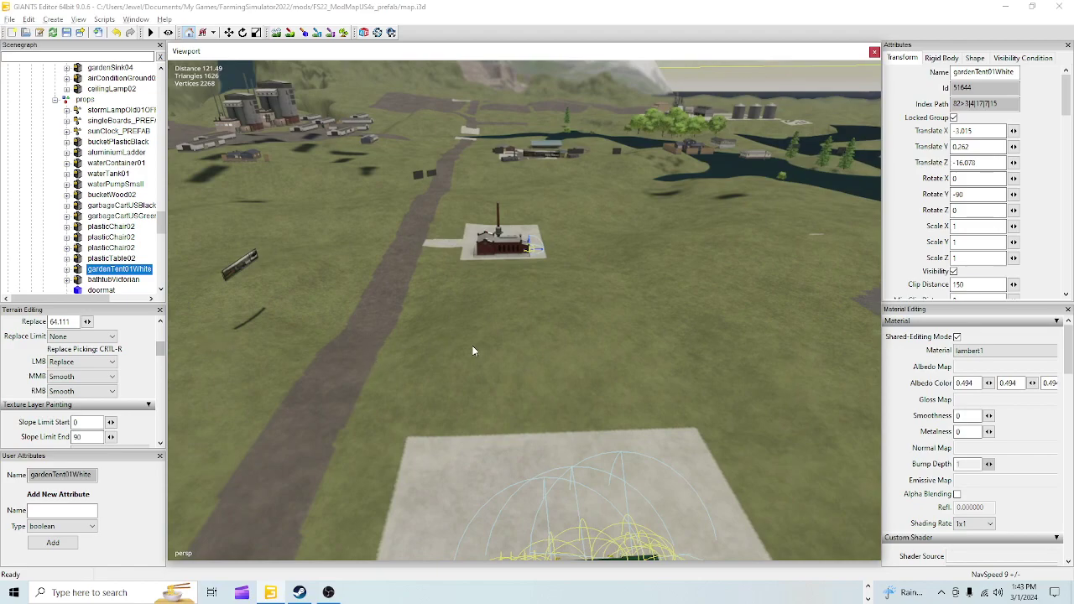
pyautogui.moveTo(564, 367); pyautogui.dragTo(498, 346, button='right')
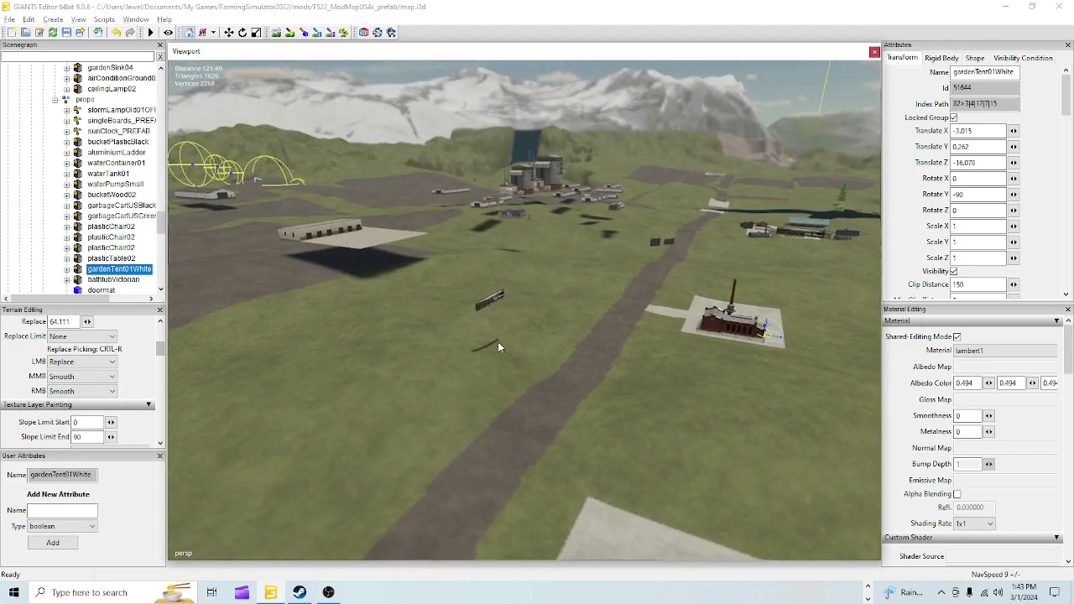
pyautogui.press('f')
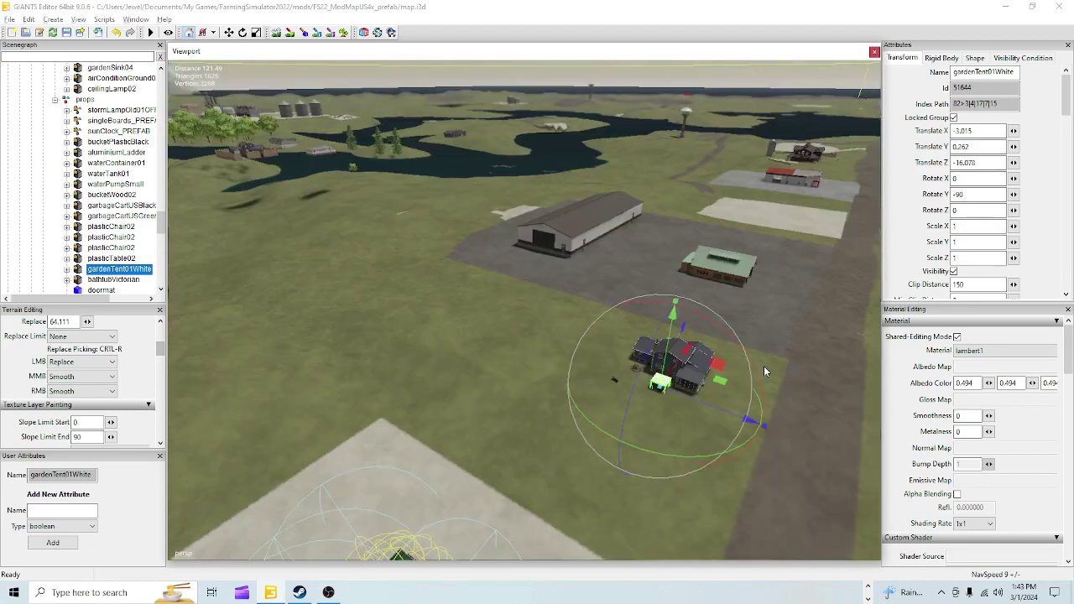
pyautogui.moveTo(567, 333); pyautogui.dragTo(695, 346, button='right')
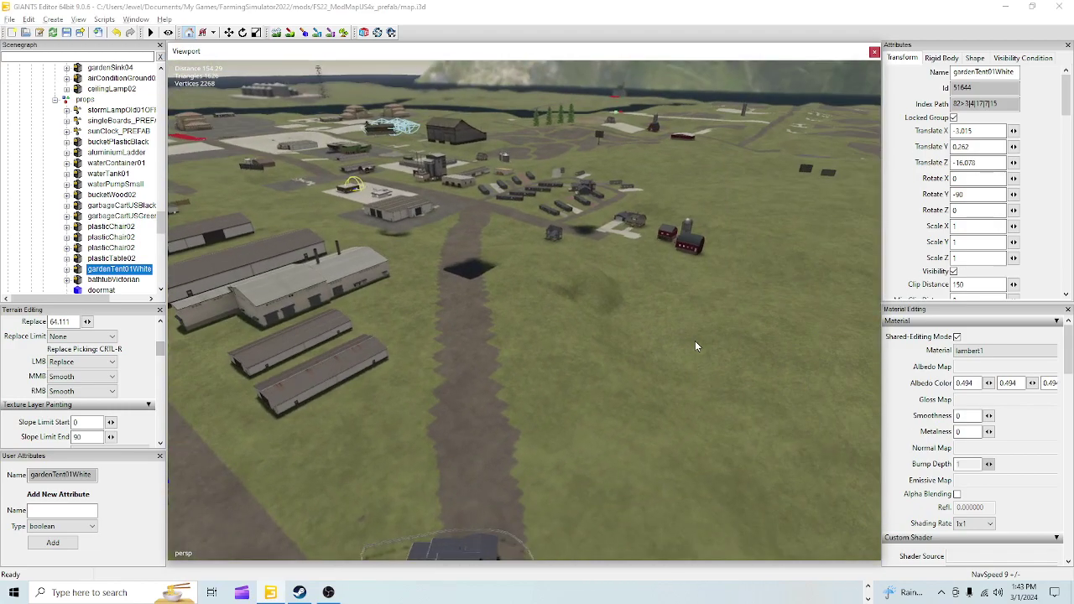
pyautogui.moveTo(445, 369); pyautogui.dragTo(554, 195, button='right')
pyautogui.moveTo(706, 359); pyautogui.dragTo(663, 159, button='right')
pyautogui.moveTo(460, 283); pyautogui.dragTo(184, 153, button='right')
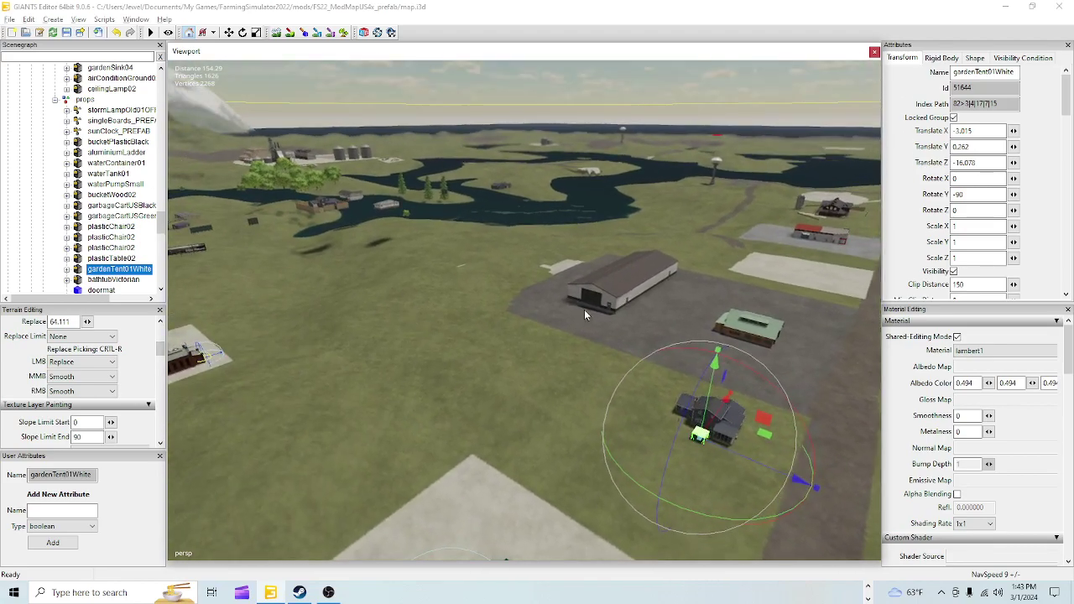
pyautogui.moveTo(584, 381); pyautogui.dragTo(368, 356, button='right')
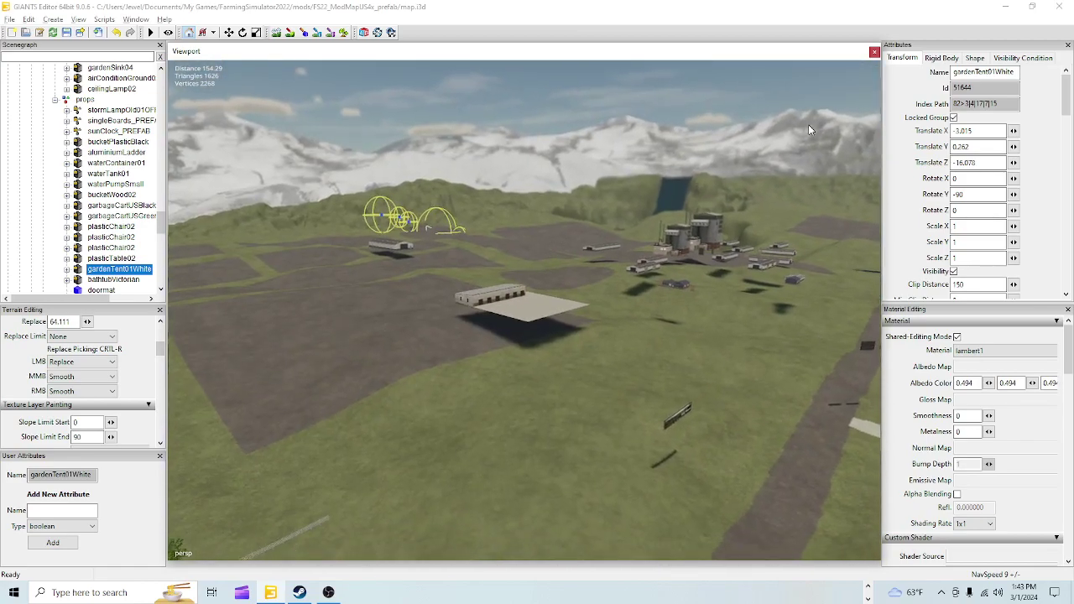
pyautogui.keyDown('alt'); pyautogui.moveTo(627, 379); pyautogui.dragTo(821, 428); pyautogui.keyUp('alt')
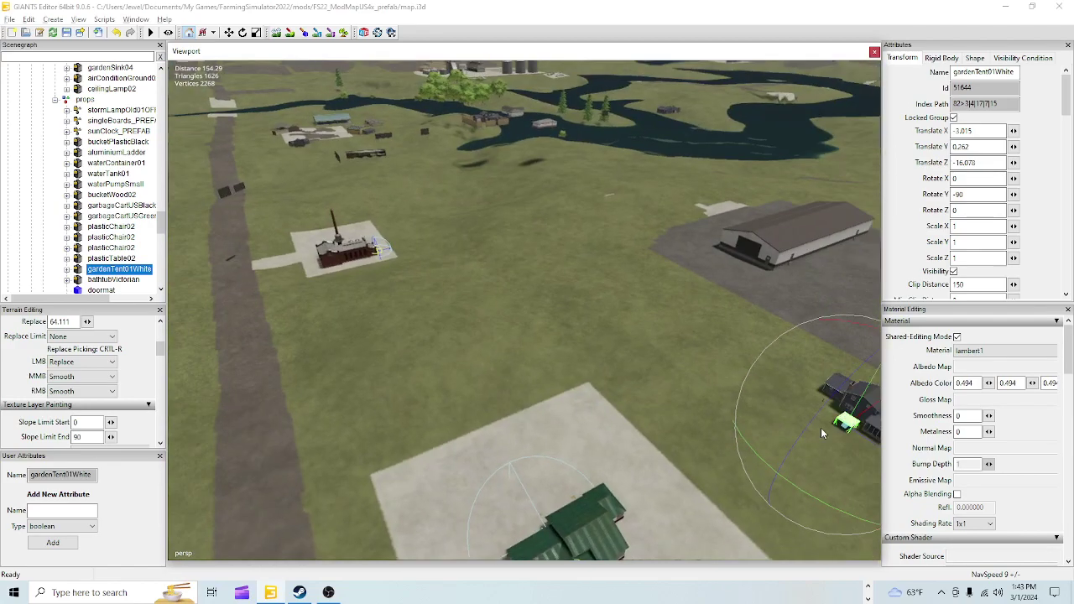
pyautogui.keyDown('alt'); pyautogui.moveTo(584, 366); pyautogui.dragTo(512, 368); pyautogui.keyUp('alt')
pyautogui.moveTo(515, 375); pyautogui.dragTo(441, 397, button='right')
pyautogui.keyDown('alt'); pyautogui.moveTo(453, 392); pyautogui.dragTo(670, 365); pyautogui.keyUp('alt')
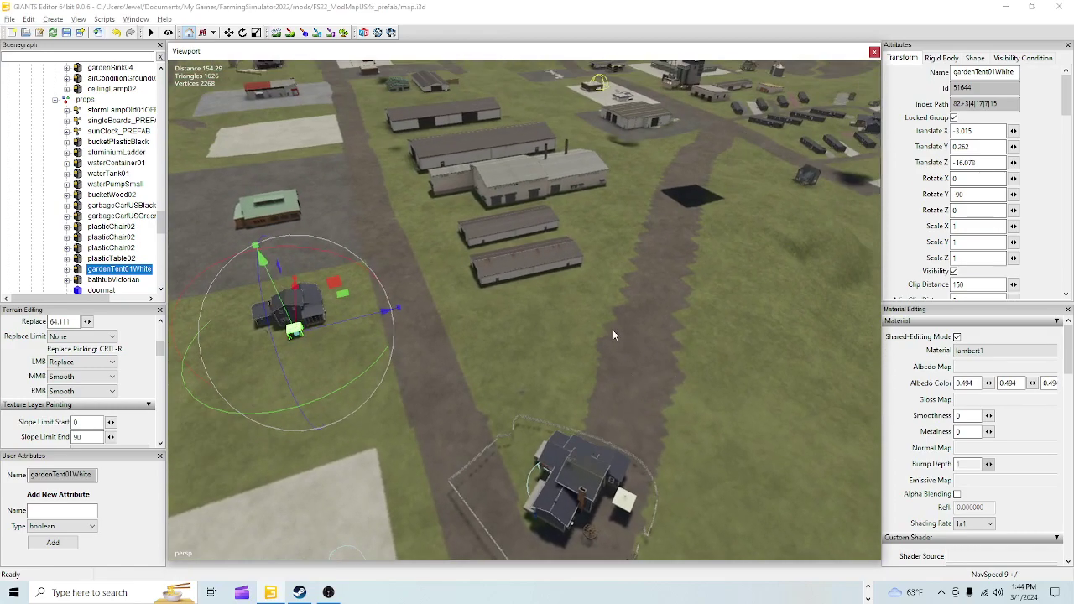
pyautogui.moveTo(630, 300); pyautogui.dragTo(562, 409, button='right')
pyautogui.scroll(8, 620, 267)
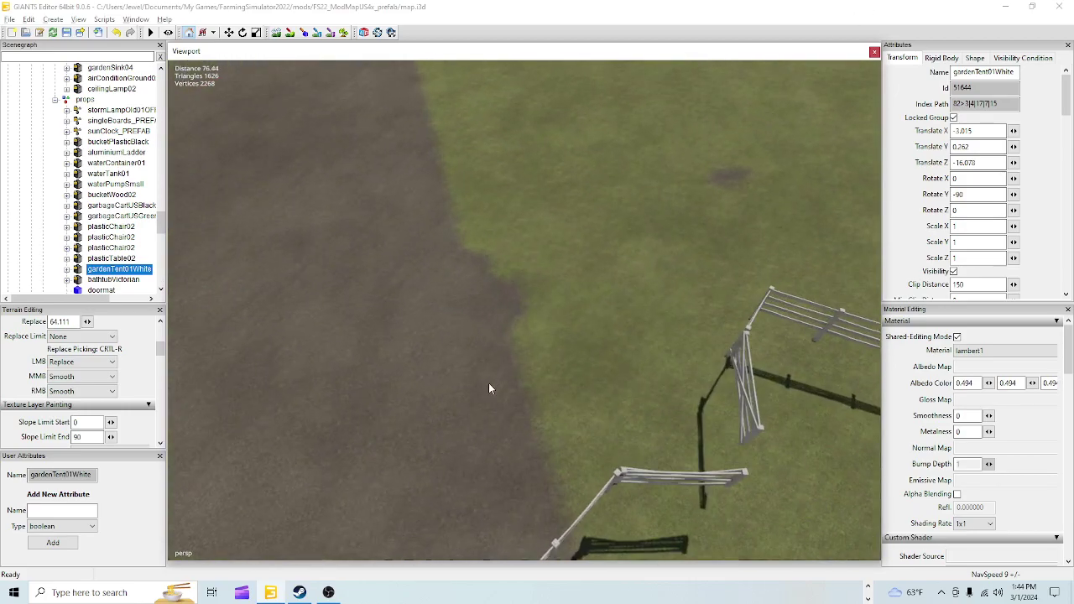
# Inspect the finished blue house, its garden tent, table, chairs and other yard props from several sides and close to the ground
pyautogui.keyDown('alt'); pyautogui.moveTo(490, 383); pyautogui.dragTo(546, 396); pyautogui.keyUp('alt')
pyautogui.scroll(6, 546, 396)
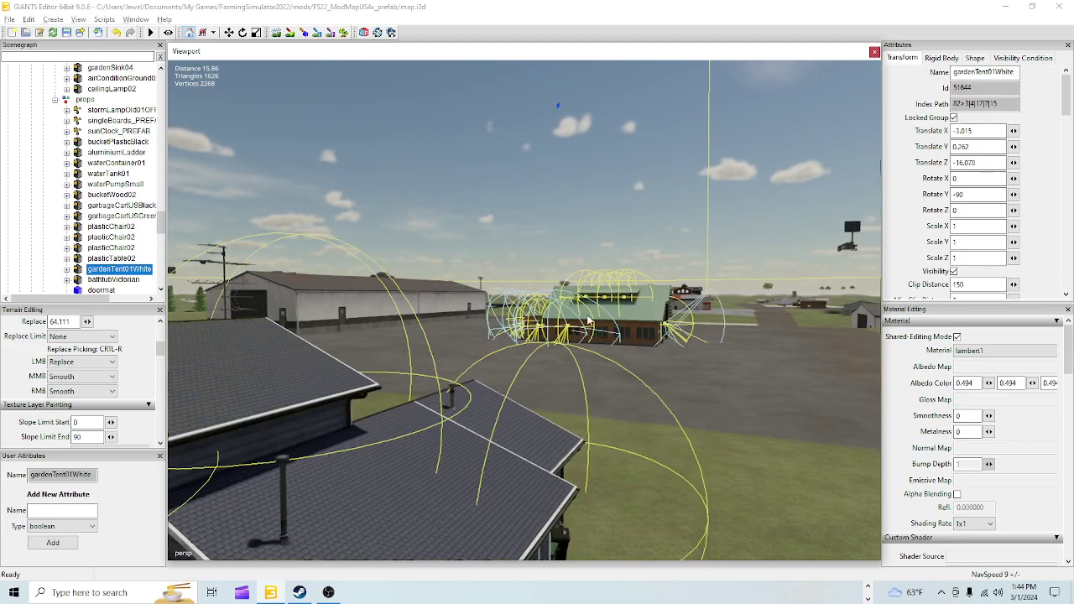
pyautogui.keyDown('alt'); pyautogui.moveTo(470, 370); pyautogui.dragTo(320, 392); pyautogui.keyUp('alt')
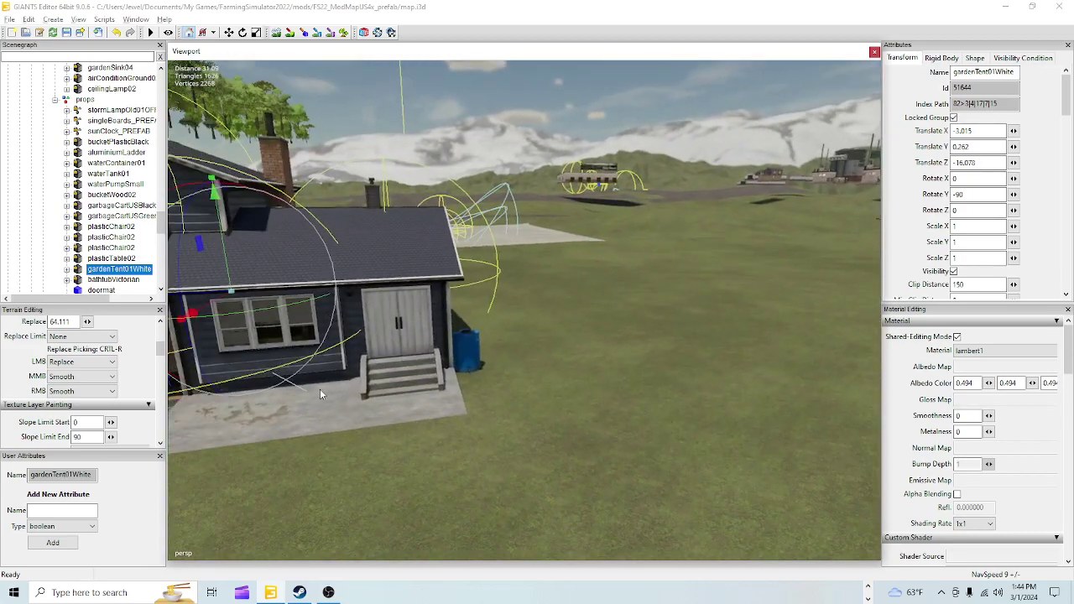
pyautogui.scroll(4, 470, 323)
pyautogui.keyDown('alt'); pyautogui.moveTo(487, 320); pyautogui.dragTo(296, 309); pyautogui.keyUp('alt')
pyautogui.moveTo(297, 310); pyautogui.dragTo(506, 364, button='right')
pyautogui.moveTo(598, 400); pyautogui.dragTo(508, 363, button='right')
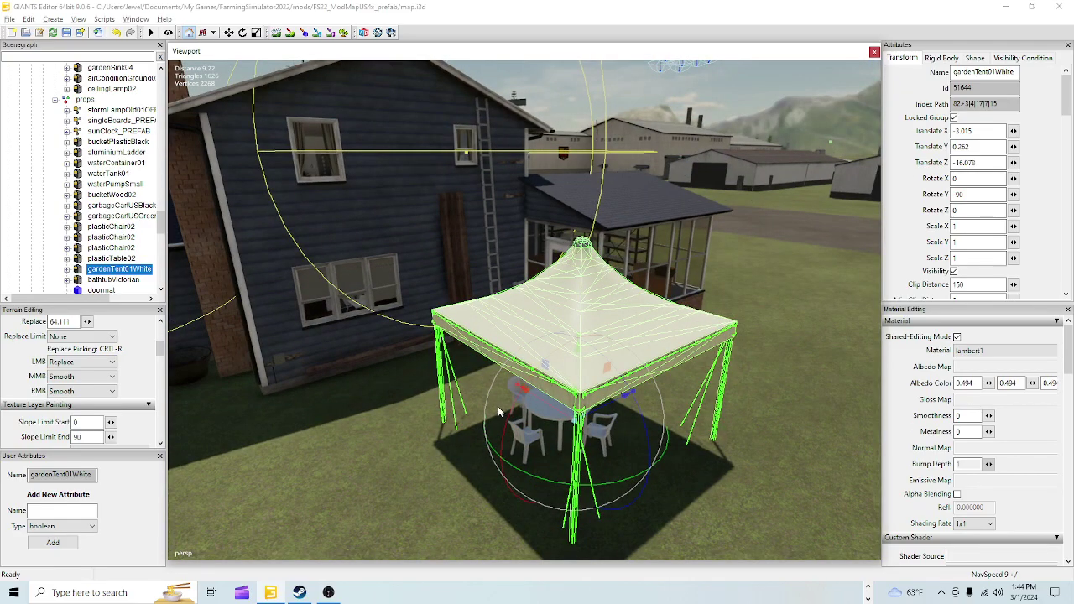
pyautogui.scroll(-5, 496, 416)
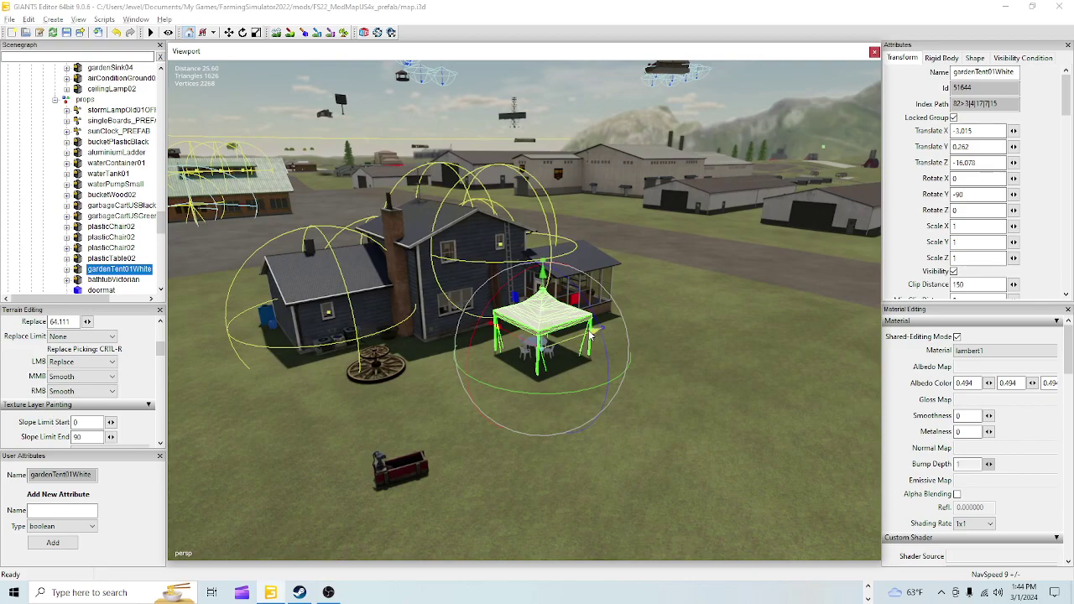
pyautogui.moveTo(556, 347); pyautogui.dragTo(512, 373, button='right')
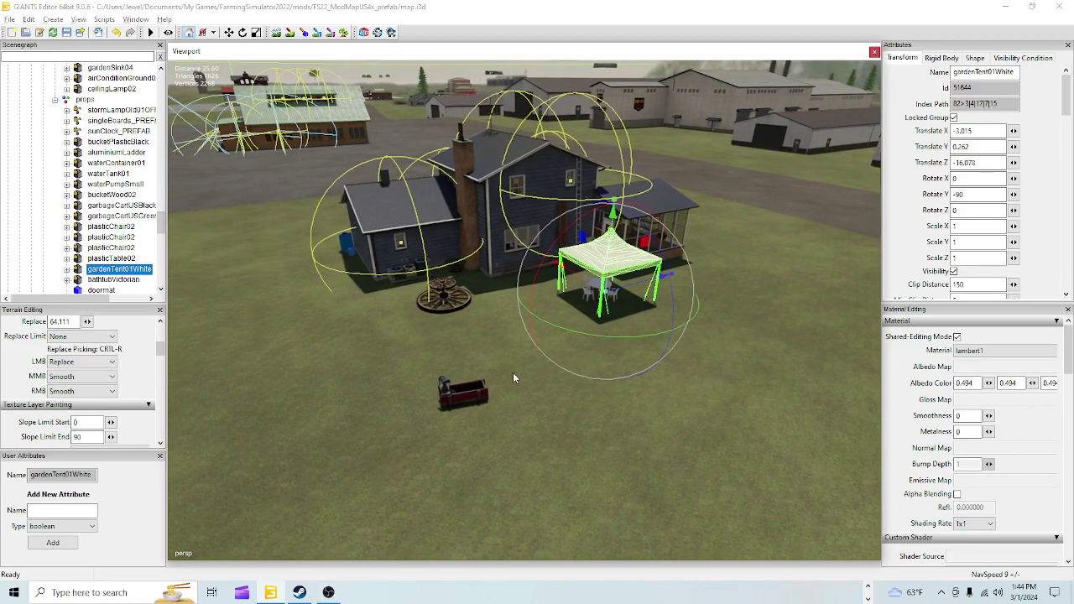
pyautogui.scroll(5, 513, 372)
pyautogui.scroll(3, 596, 313)
pyautogui.keyDown('alt'); pyautogui.moveTo(595, 313); pyautogui.dragTo(603, 297); pyautogui.keyUp('alt')
pyautogui.scroll(4, 576, 300)
pyautogui.moveTo(576, 300); pyautogui.dragTo(383, 269, button='right')
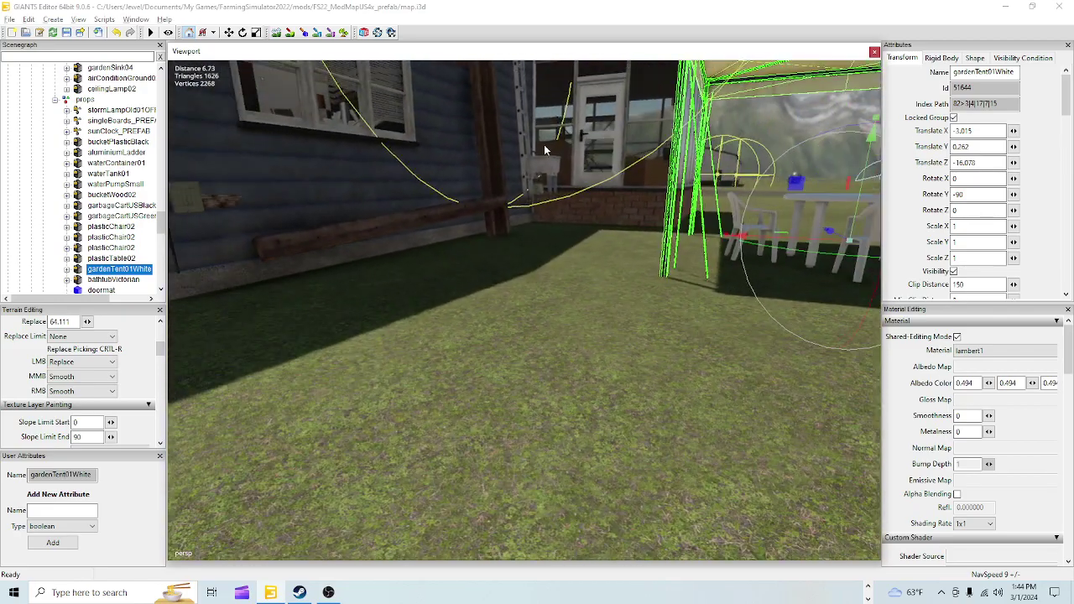
pyautogui.press('f')
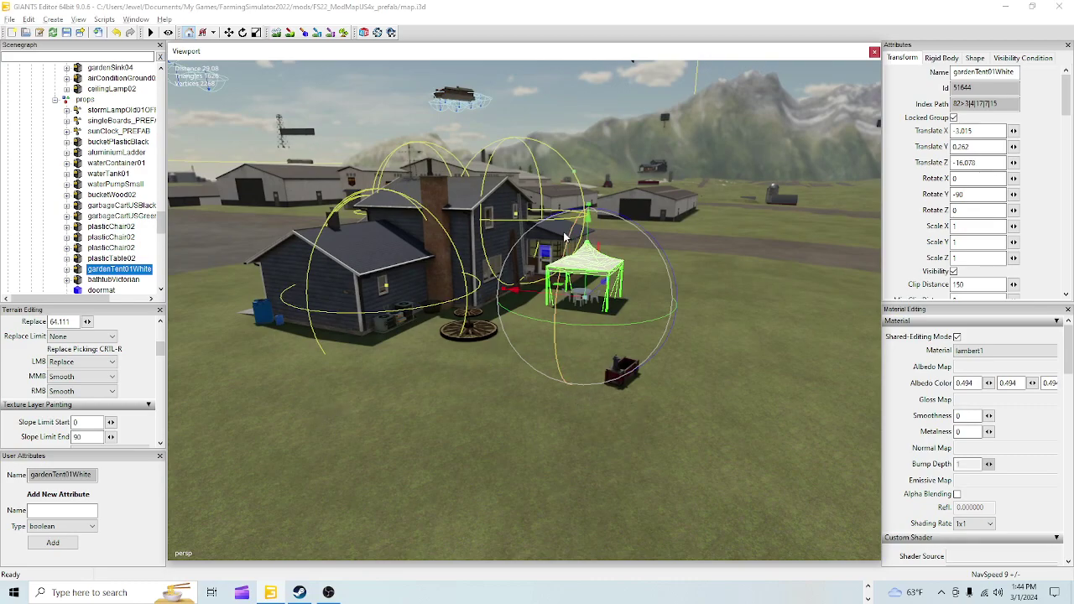
# Examine the gabled front and entrance of the green-roofed wooden building on the paved lot near the house
pyautogui.moveTo(385, 413); pyautogui.dragTo(503, 433, button='right')
pyautogui.keyDown('alt'); pyautogui.moveTo(503, 430); pyautogui.dragTo(457, 423); pyautogui.keyUp('alt')
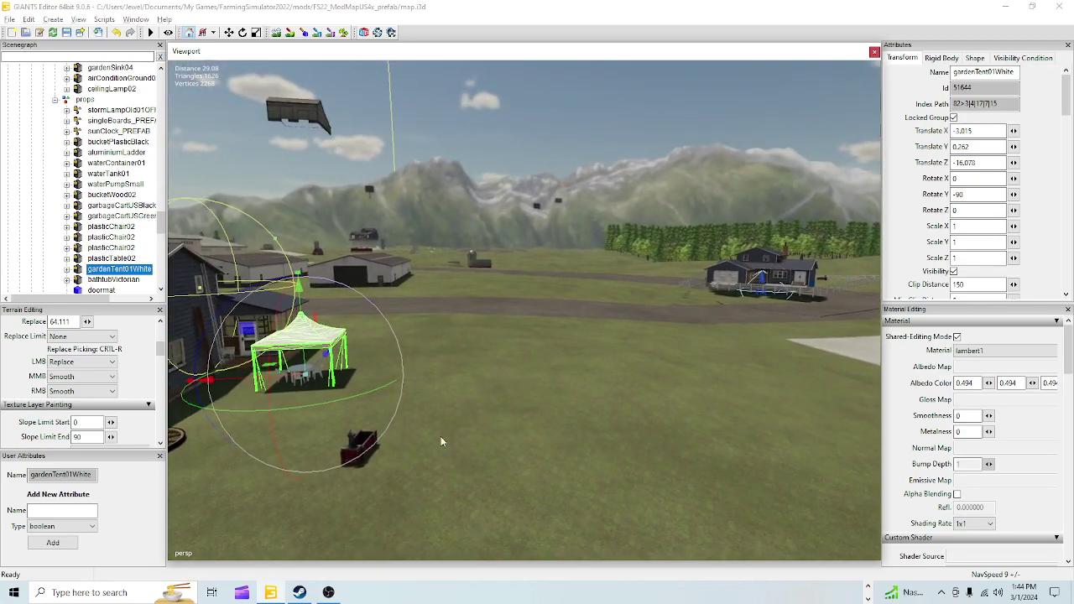
pyautogui.keyDown('alt'); pyautogui.moveTo(457, 423); pyautogui.dragTo(587, 324, button='right'); pyautogui.keyUp('alt')
pyautogui.keyDown('alt'); pyautogui.moveTo(570, 444); pyautogui.dragTo(604, 449); pyautogui.keyUp('alt')
pyautogui.moveTo(606, 453); pyautogui.dragTo(655, 360, button='right')
pyautogui.moveTo(640, 456); pyautogui.dragTo(507, 334, button='right')
pyautogui.scroll(3, 522, 495)
pyautogui.keyDown('alt'); pyautogui.moveTo(528, 473); pyautogui.dragTo(520, 439); pyautogui.keyUp('alt')
pyautogui.scroll(4, 523, 396)
pyautogui.scroll(3, 522, 400)
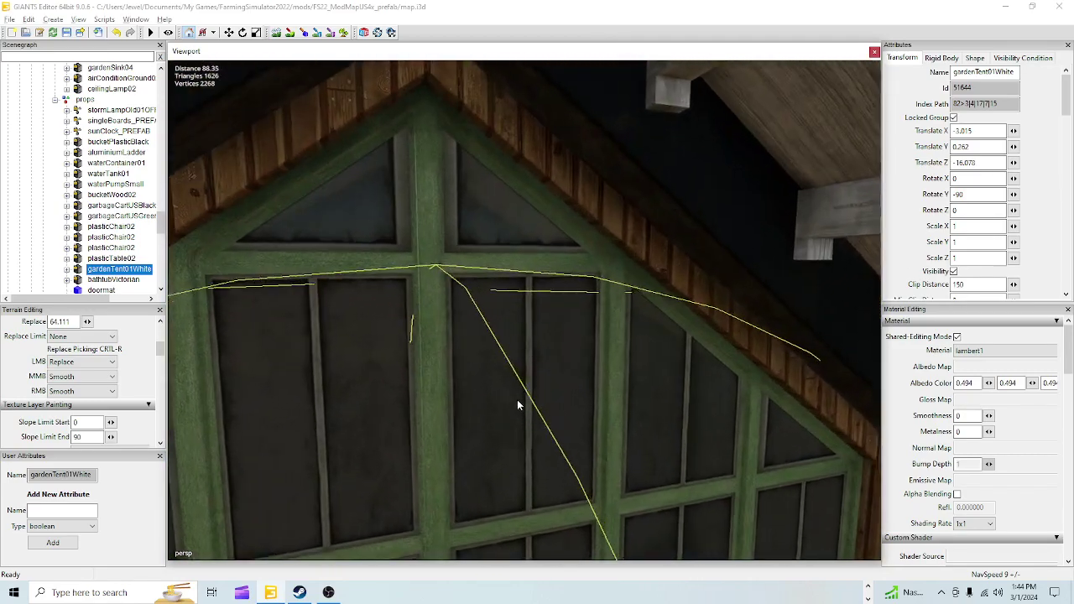
pyautogui.scroll(-5, 510, 197)
pyautogui.keyDown('alt'); pyautogui.moveTo(492, 249); pyautogui.dragTo(579, 283); pyautogui.keyUp('alt')
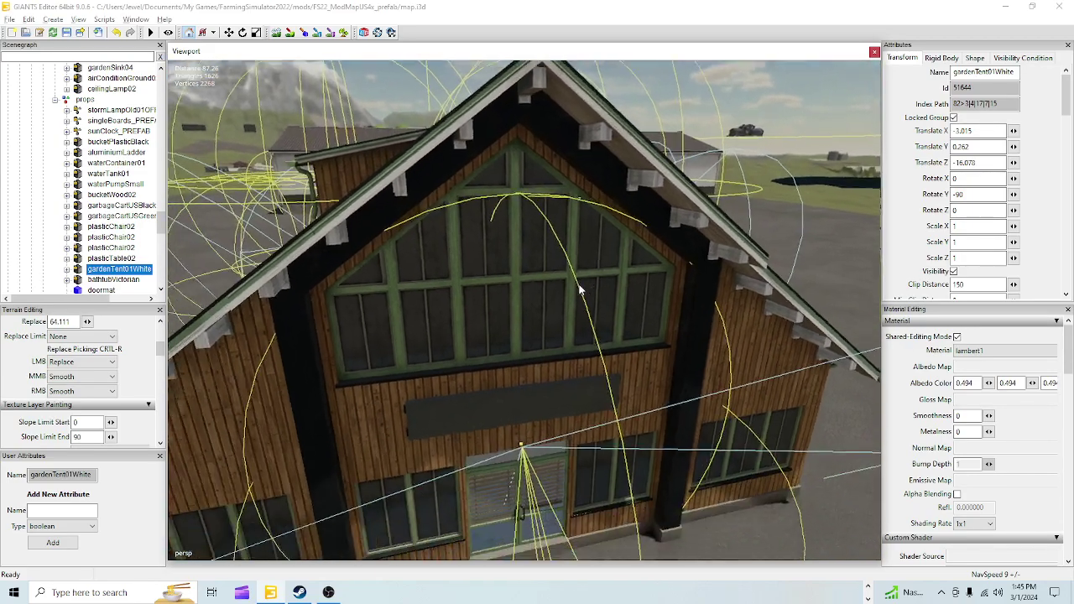
pyautogui.scroll(-8, 593, 256)
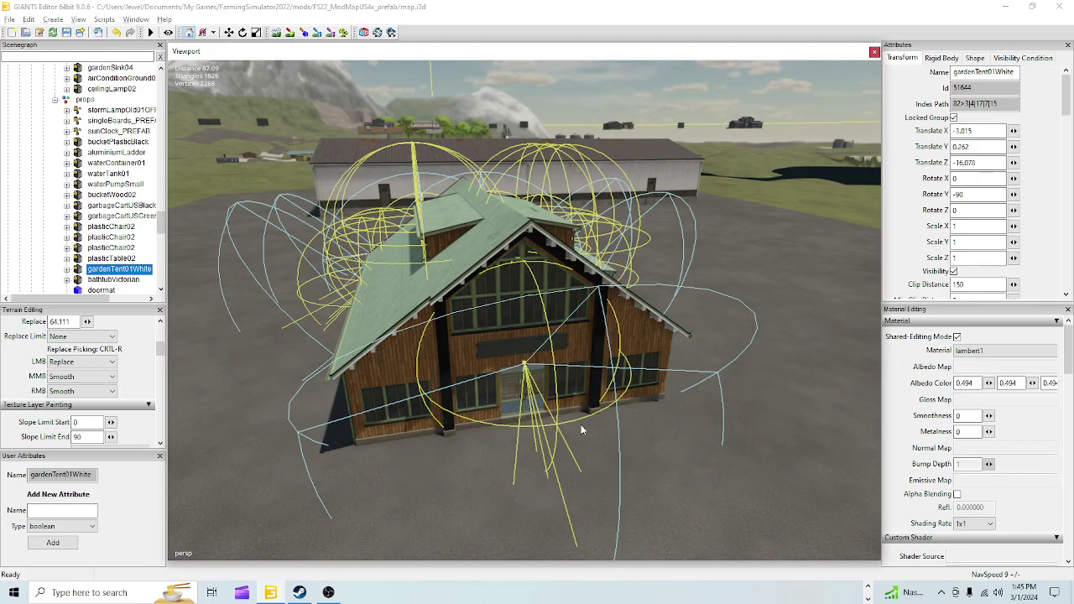
# Examine the paved lot around the wooden building and the long warehouse behind it from above and from its far side
pyautogui.keyDown('alt'); pyautogui.moveTo(562, 429); pyautogui.dragTo(647, 247); pyautogui.keyUp('alt')
pyautogui.scroll(-8, 646, 247)
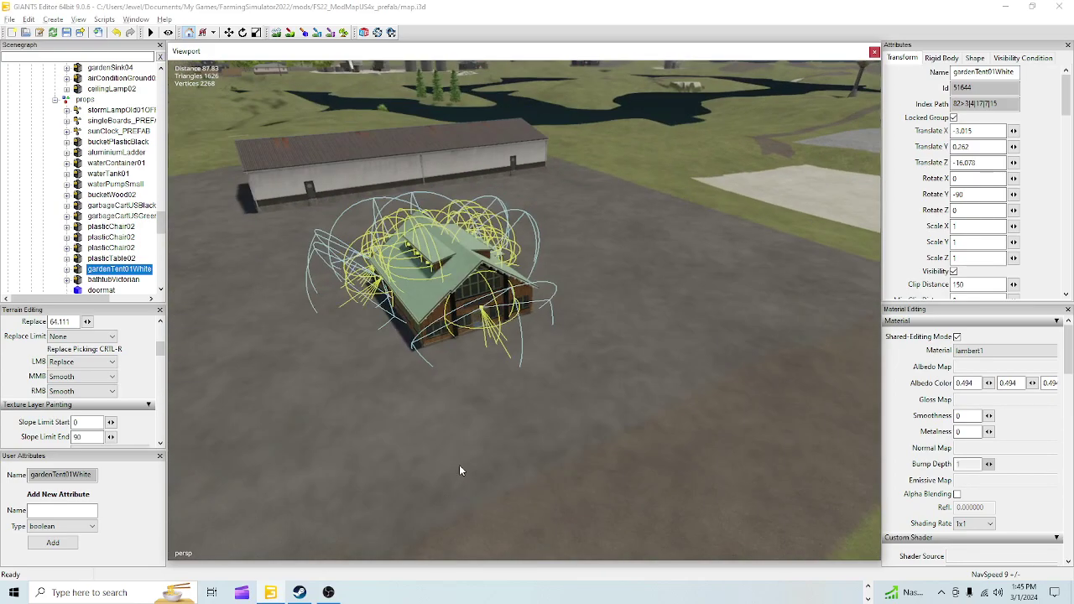
pyautogui.moveTo(558, 382); pyautogui.dragTo(483, 342, button='right')
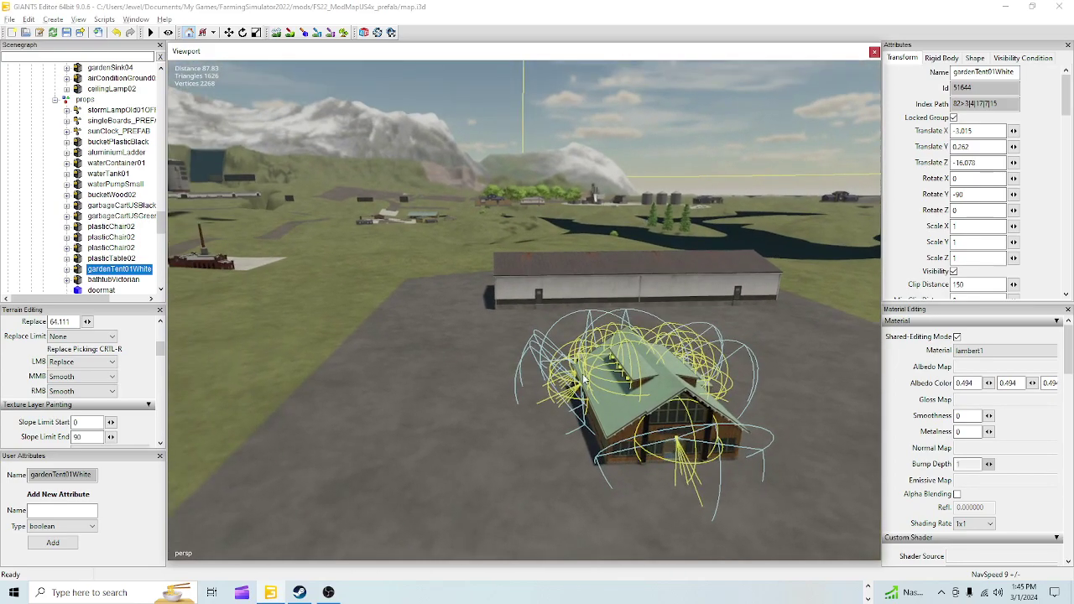
pyautogui.keyDown('alt'); pyautogui.moveTo(596, 363); pyautogui.dragTo(526, 436); pyautogui.keyUp('alt')
pyautogui.scroll(15, 526, 436)
pyautogui.keyDown('alt'); pyautogui.moveTo(568, 295); pyautogui.dragTo(820, 287); pyautogui.keyUp('alt')
pyautogui.scroll(-5, 523, 386)
pyautogui.keyDown('alt'); pyautogui.moveTo(524, 386); pyautogui.dragTo(529, 320); pyautogui.keyUp('alt')
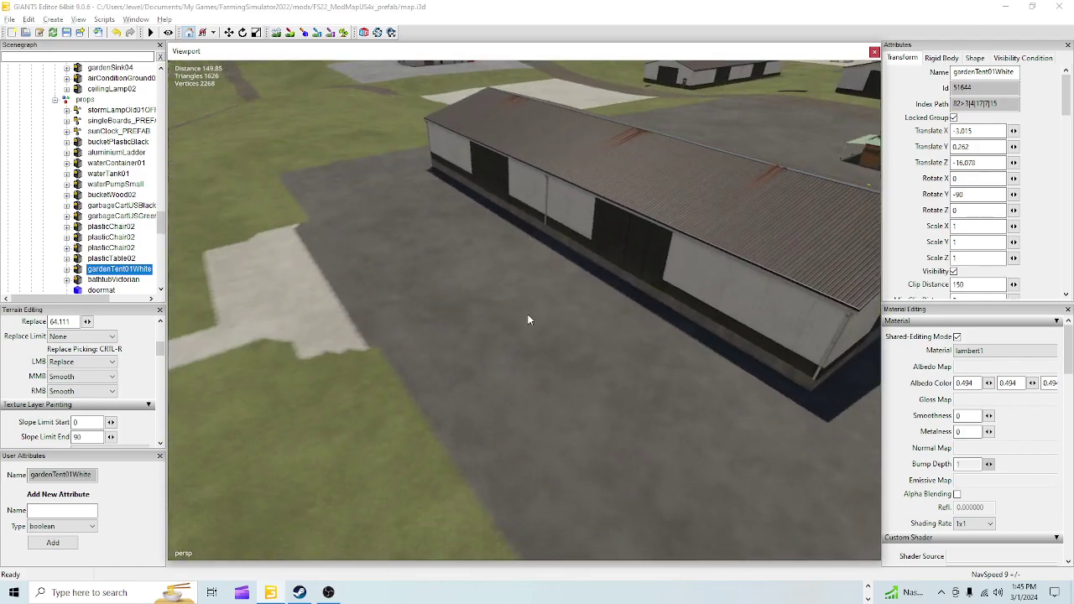
pyautogui.moveTo(528, 319); pyautogui.dragTo(575, 322, button='right')
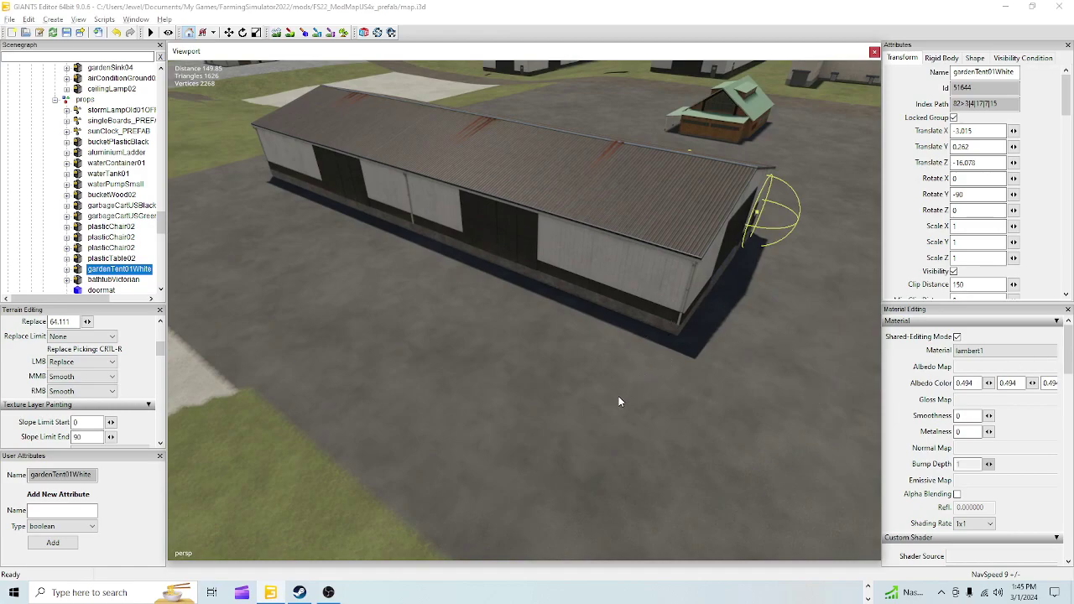
pyautogui.keyDown('alt'); pyautogui.moveTo(590, 396); pyautogui.dragTo(694, 376); pyautogui.keyUp('alt')
pyautogui.moveTo(694, 381); pyautogui.dragTo(401, 491, button='right')
# Gauge the open grassland around the warehouse lot with the terrain sculpting brush outline, leaving sculpt mode off
pyautogui.click(275, 32)
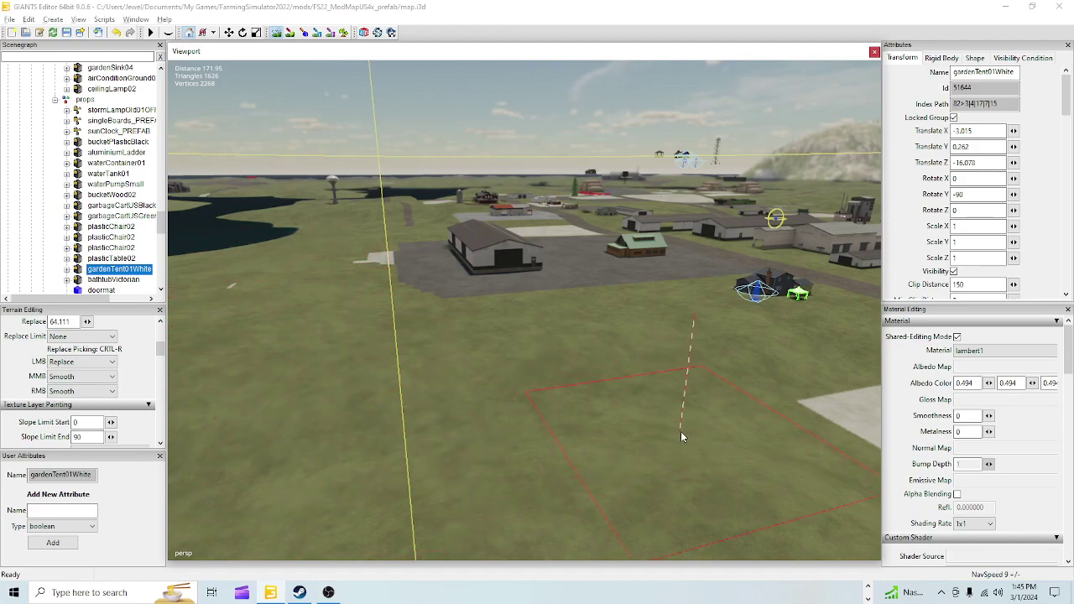
pyautogui.click(278, 32)
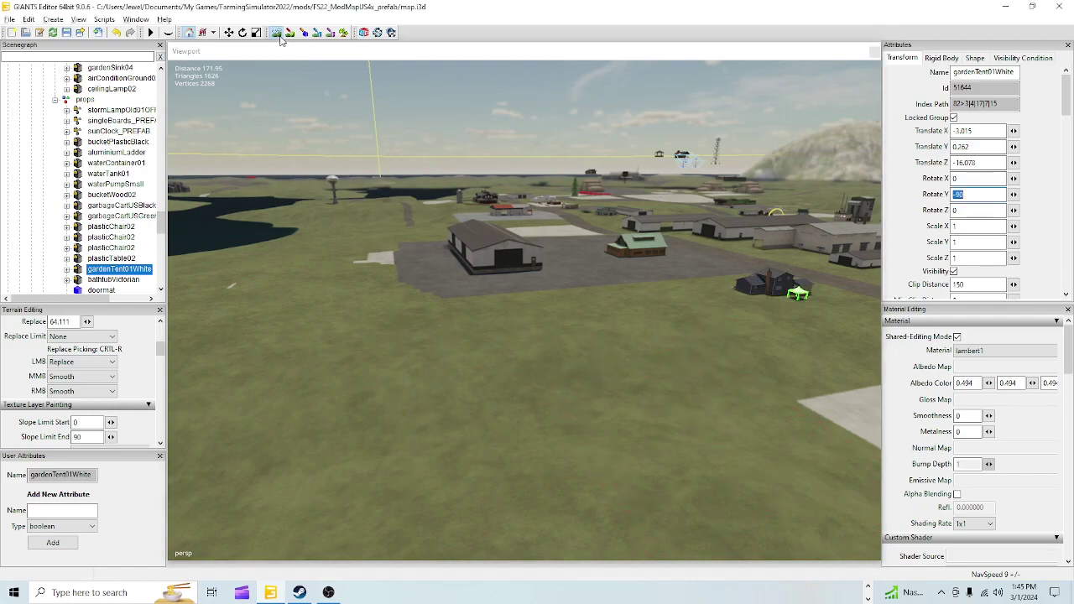
pyautogui.moveTo(470, 418)
pyautogui.keyDown('alt'); pyautogui.mouseDown(button='right')
pyautogui.moveTo(823, 62)
pyautogui.moveTo(1009, 27)
pyautogui.mouseUp(button='right'); pyautogui.keyUp('alt')
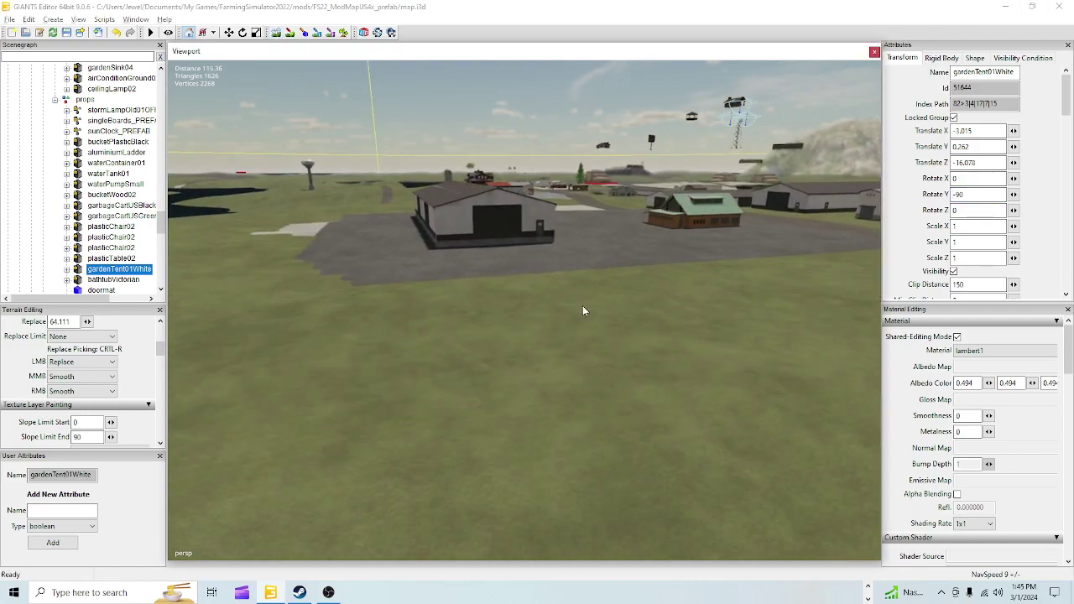
pyautogui.keyDown('alt'); pyautogui.moveTo(436, 417); pyautogui.dragTo(180, 388); pyautogui.keyUp('alt')
pyautogui.moveTo(397, 450); pyautogui.dragTo(547, 356, button='right')
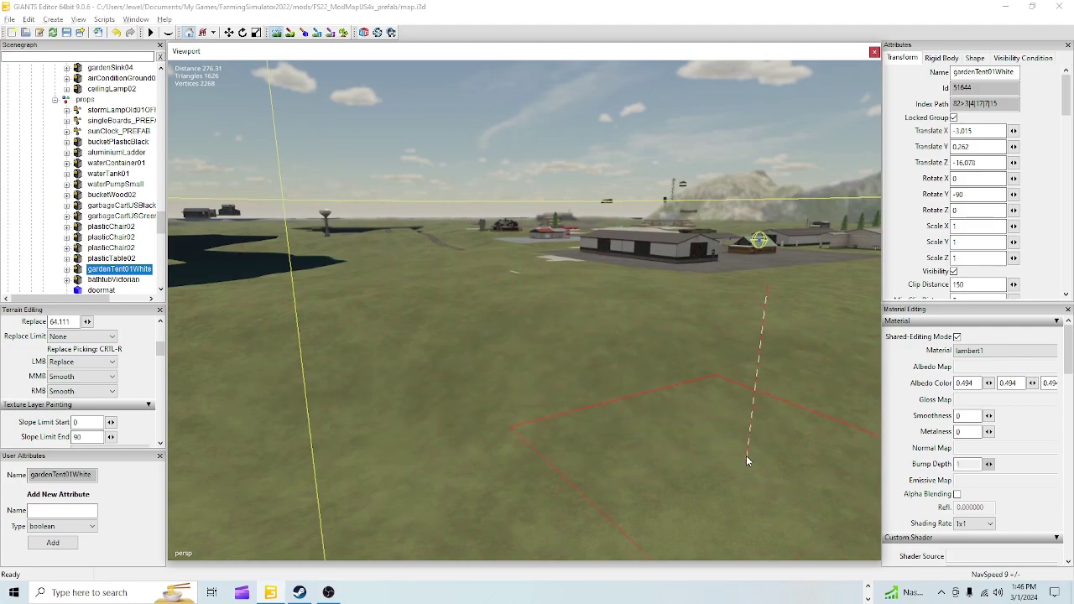
pyautogui.click(277, 36)
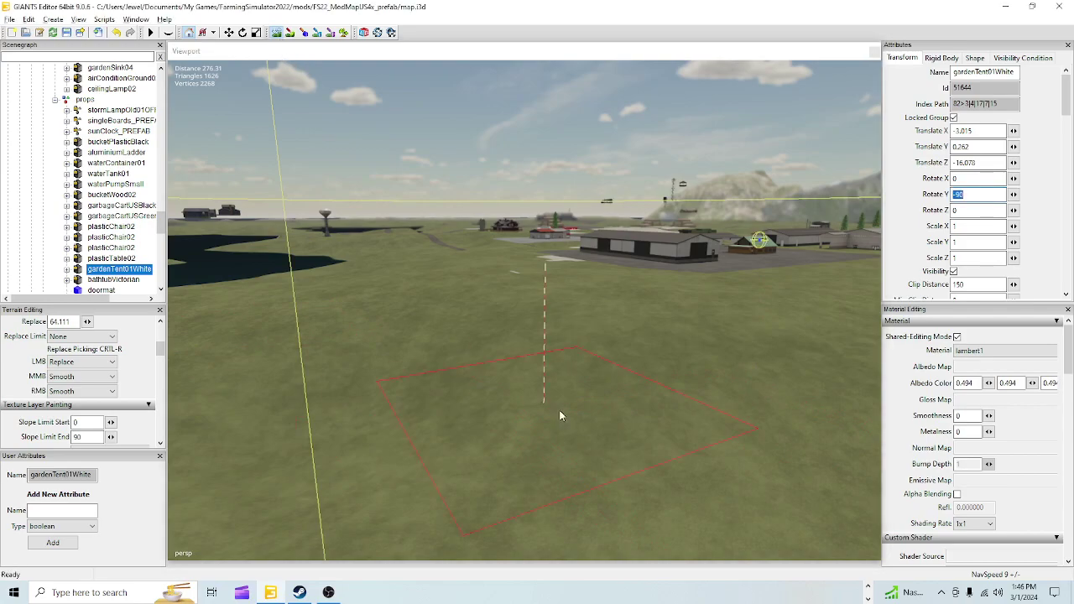
pyautogui.click(280, 32)
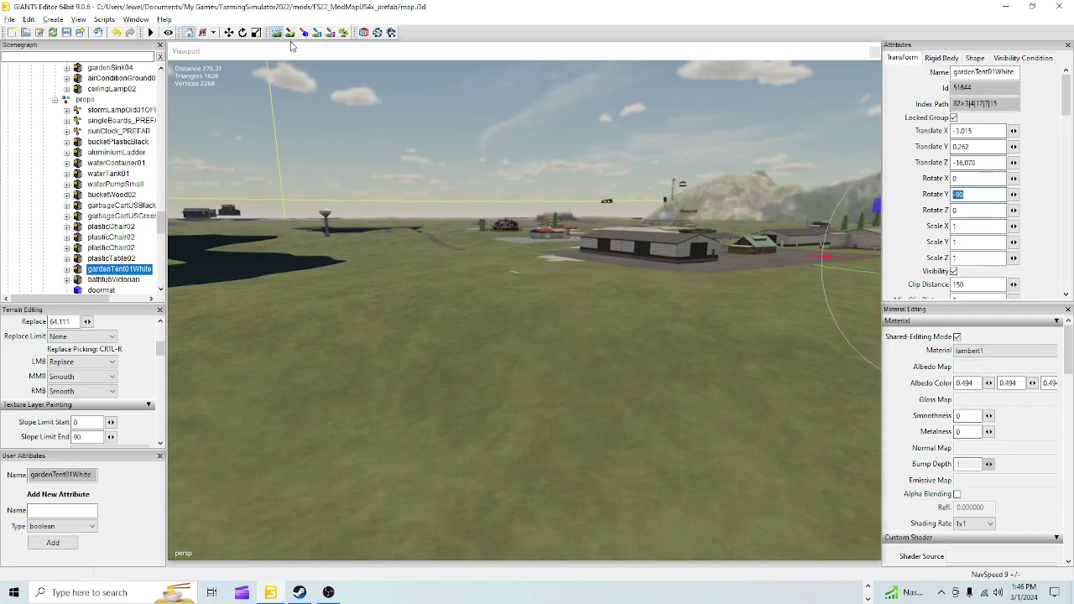
pyautogui.scroll(3, 507, 370)
pyautogui.scroll(3, 398, 406)
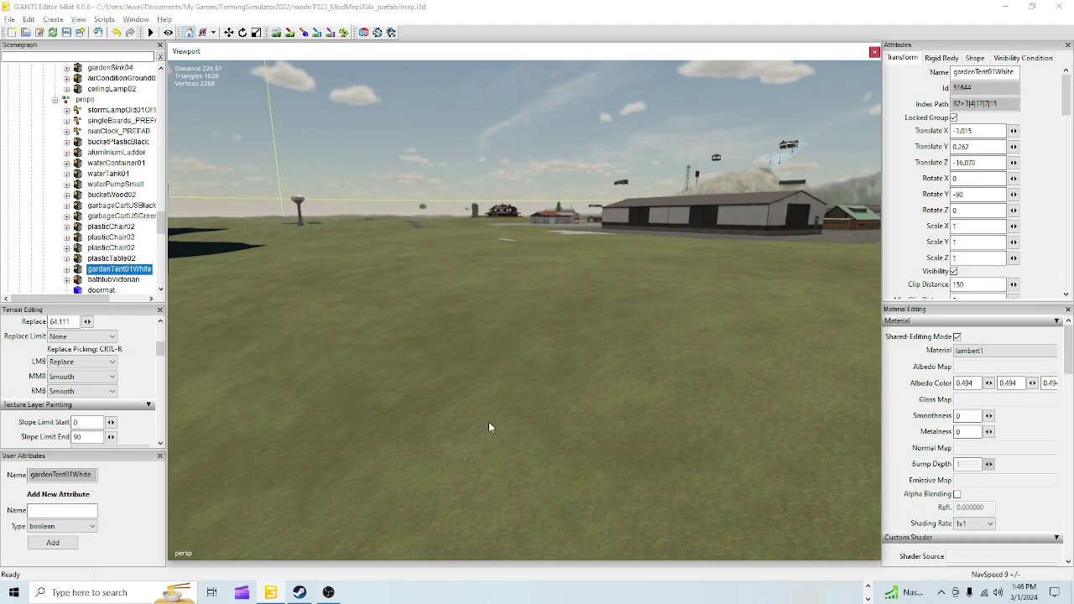
pyautogui.keyDown('alt'); pyautogui.moveTo(492, 427); pyautogui.dragTo(616, 398); pyautogui.keyUp('alt')
pyautogui.moveTo(616, 397); pyautogui.dragTo(513, 544, button='right')
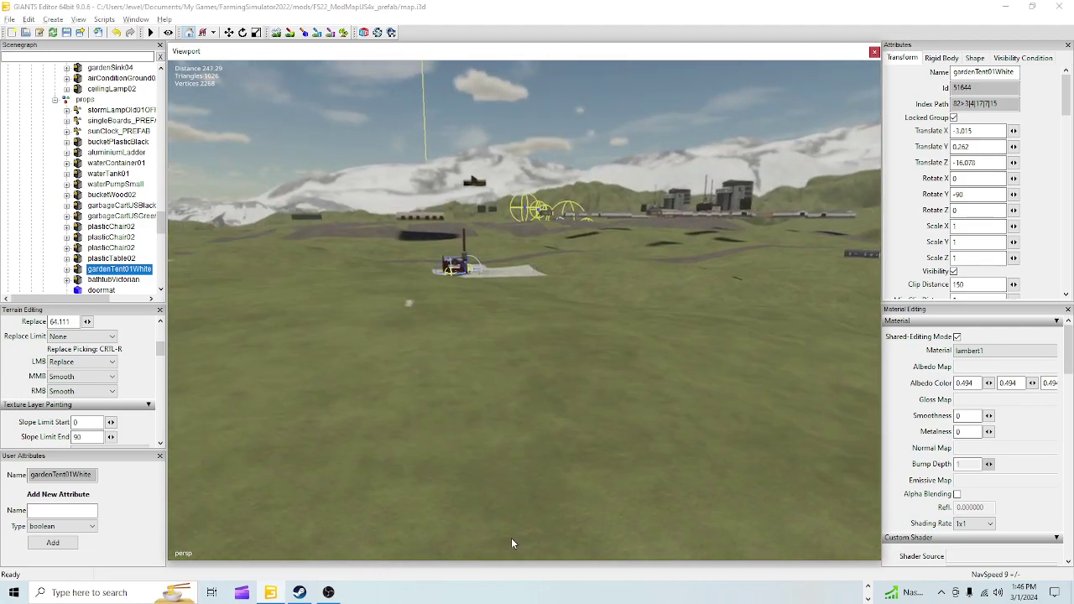
pyautogui.click(283, 35)
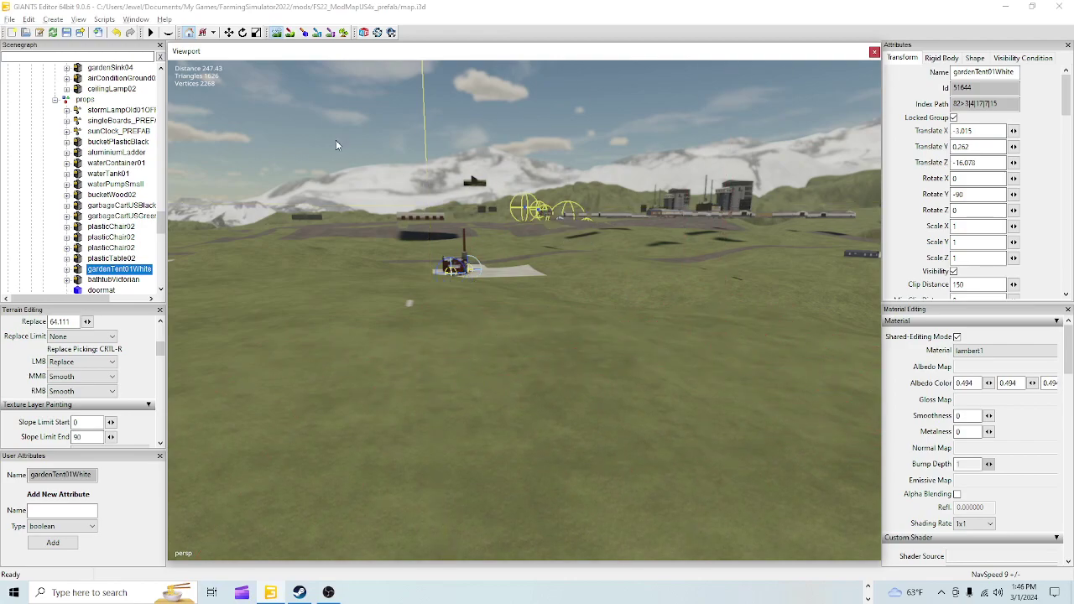
pyautogui.click(276, 33)
# Survey the rolling grassland beyond the warehouse and the stretch back toward the lot for building space
pyautogui.keyDown('alt'); pyautogui.moveTo(496, 466); pyautogui.dragTo(650, 173, button='right'); pyautogui.keyUp('alt')
pyautogui.keyDown('alt'); pyautogui.moveTo(520, 369); pyautogui.dragTo(720, 400); pyautogui.keyUp('alt')
pyautogui.keyDown('alt'); pyautogui.moveTo(622, 224); pyautogui.dragTo(564, 204); pyautogui.keyUp('alt')
pyautogui.moveTo(564, 208); pyautogui.dragTo(448, 405, button='right')
pyautogui.moveTo(497, 352); pyautogui.dragTo(440, 341, button='right')
pyautogui.moveTo(585, 352); pyautogui.dragTo(401, 380, button='right')
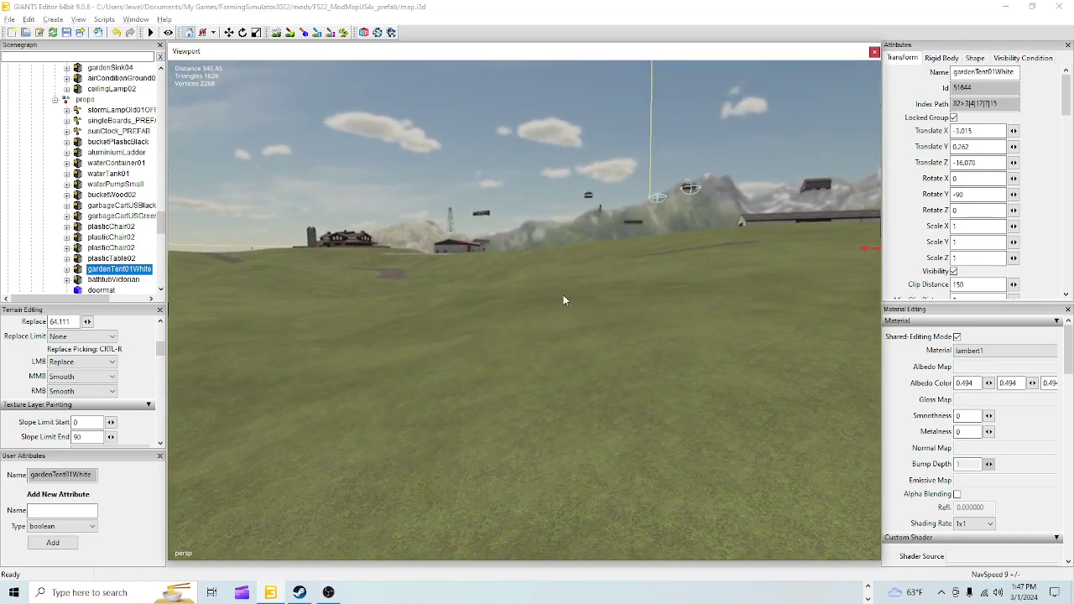
pyautogui.keyDown('alt'); pyautogui.moveTo(659, 244); pyautogui.dragTo(533, 360); pyautogui.keyUp('alt')
pyautogui.scroll(5, 534, 360)
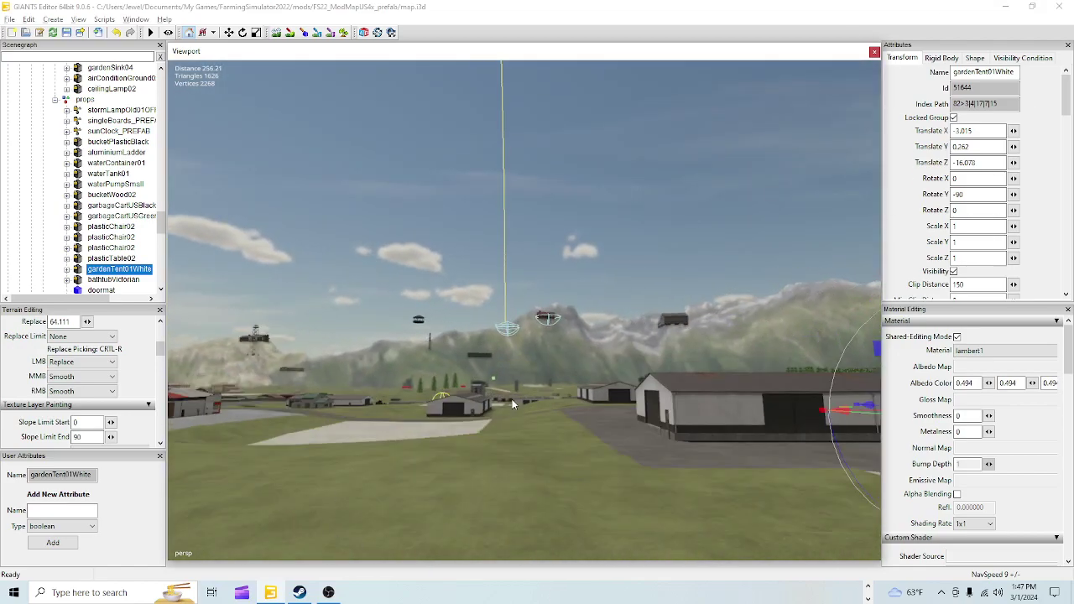
# Examine the dirt road junction and the open ground beside the red-roofed building's concrete pad
pyautogui.keyDown('alt'); pyautogui.moveTo(513, 401); pyautogui.dragTo(769, 40, button='right'); pyautogui.keyUp('alt')
pyautogui.keyDown('alt'); pyautogui.moveTo(463, 348); pyautogui.dragTo(328, 455); pyautogui.keyUp('alt')
pyautogui.moveTo(328, 461); pyautogui.dragTo(420, 351, button='right')
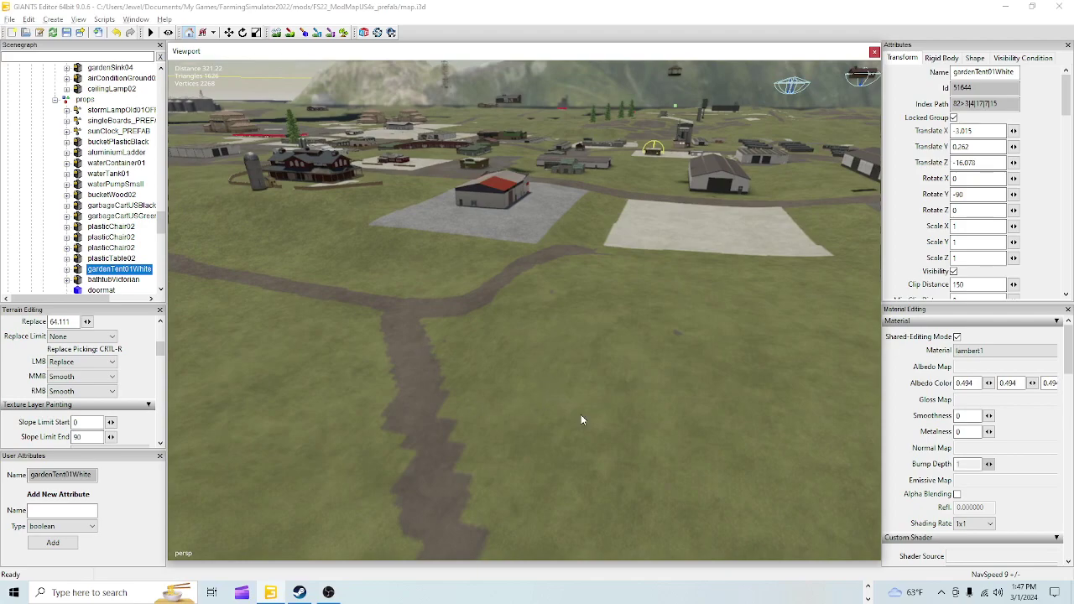
pyautogui.moveTo(580, 415); pyautogui.dragTo(560, 401, button='right')
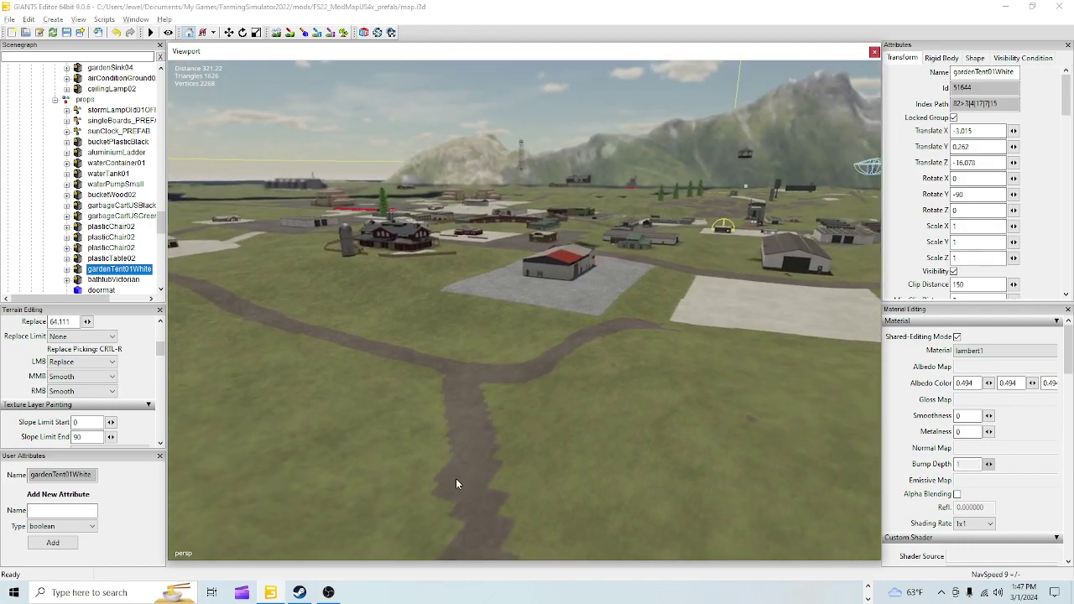
pyautogui.keyDown('alt'); pyautogui.moveTo(468, 479); pyautogui.dragTo(625, 420); pyautogui.keyUp('alt')
pyautogui.keyDown('alt'); pyautogui.moveTo(453, 497); pyautogui.dragTo(422, 342, button='right'); pyautogui.keyUp('alt')
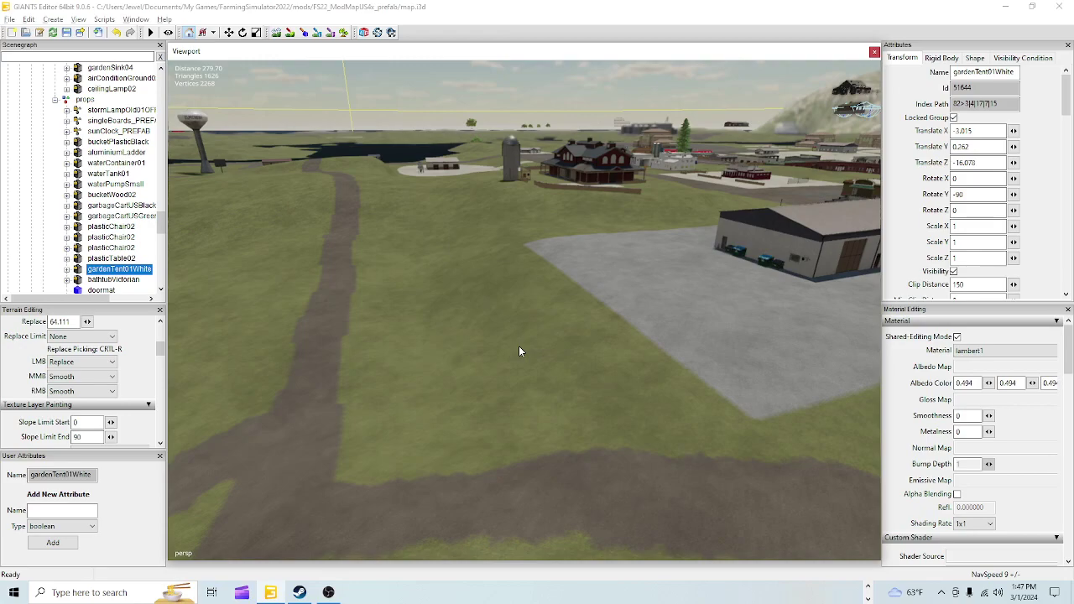
pyautogui.moveTo(478, 391); pyautogui.dragTo(580, 431, button='right')
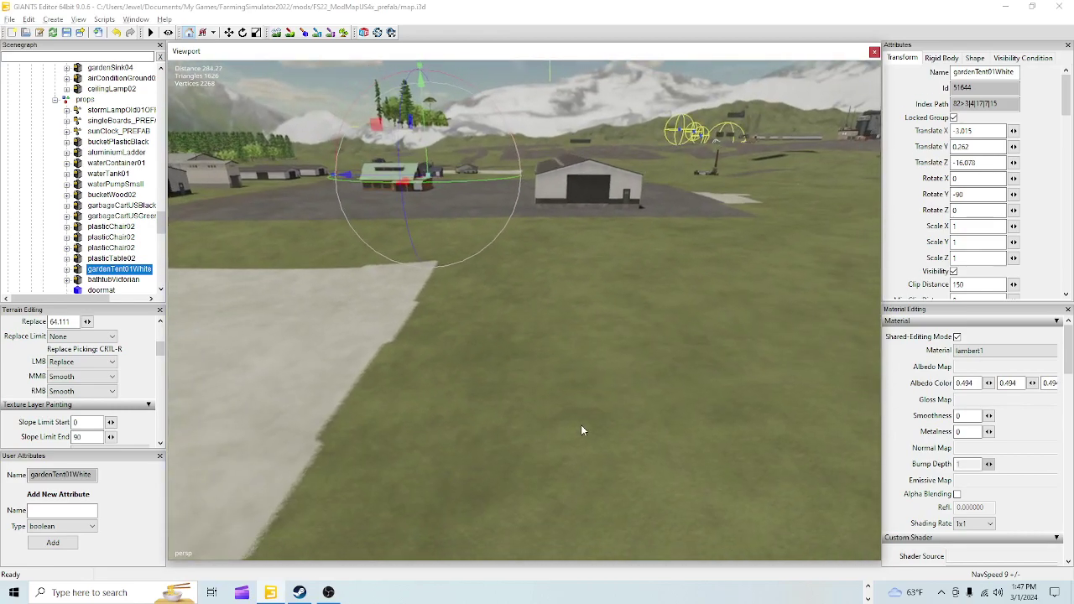
# Survey the buildings and open grass around the brick restaurant, the fenced yard and the green-roofed complex from above
pyautogui.moveTo(496, 411); pyautogui.dragTo(491, 317, button='right')
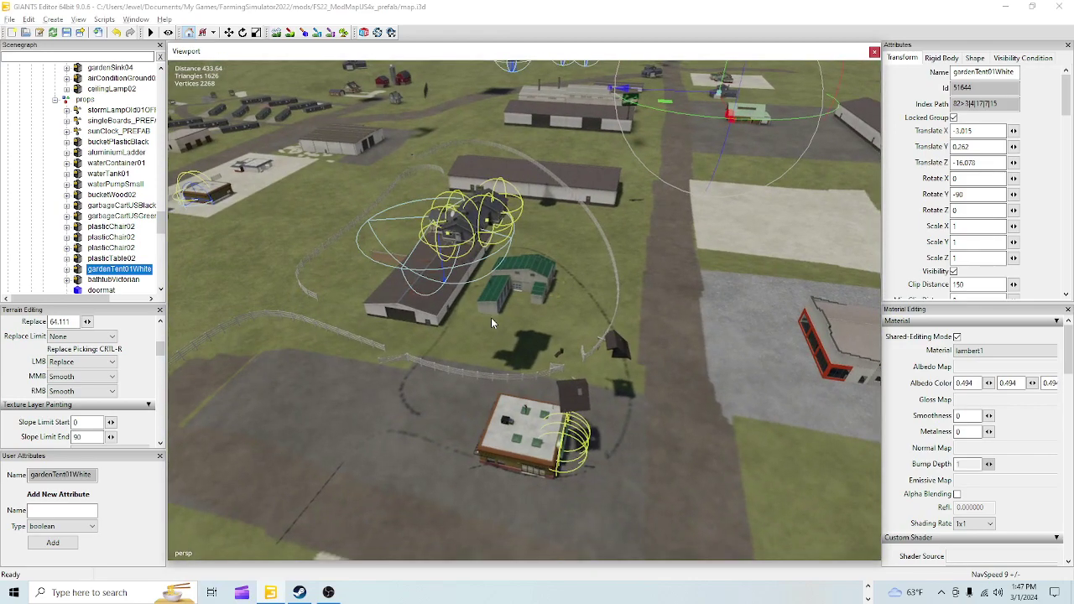
pyautogui.moveTo(557, 377); pyautogui.dragTo(468, 353, button='right')
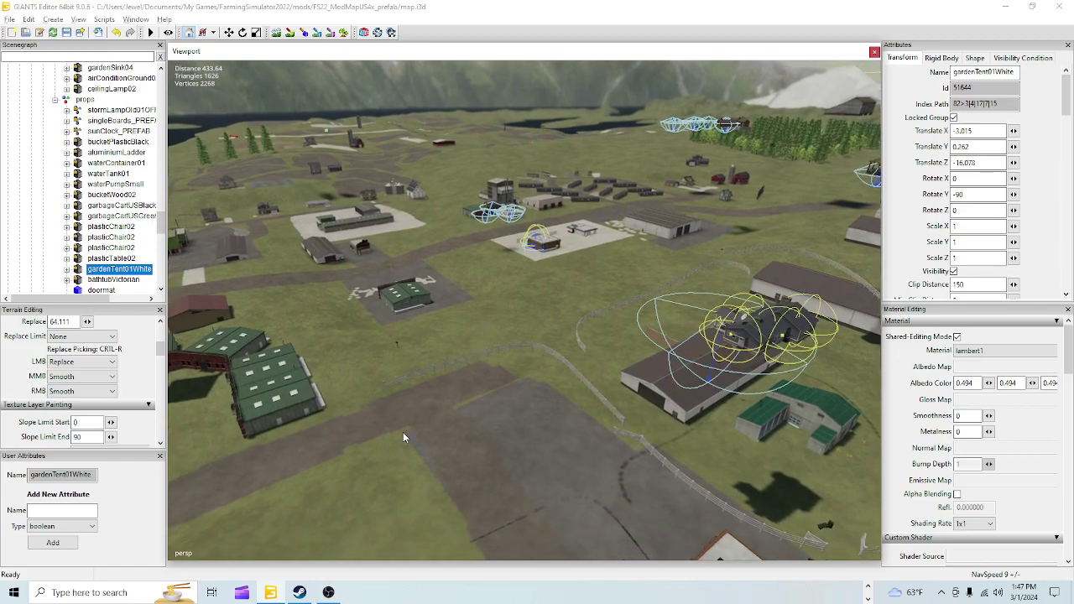
pyautogui.keyDown('alt'); pyautogui.moveTo(383, 456); pyautogui.dragTo(1064, 16, button='right'); pyautogui.keyUp('alt')
pyautogui.keyDown('alt'); pyautogui.moveTo(439, 445); pyautogui.dragTo(664, 305, button='right'); pyautogui.keyUp('alt')
pyautogui.keyDown('alt'); pyautogui.moveTo(664, 305); pyautogui.dragTo(842, 288); pyautogui.keyUp('alt')
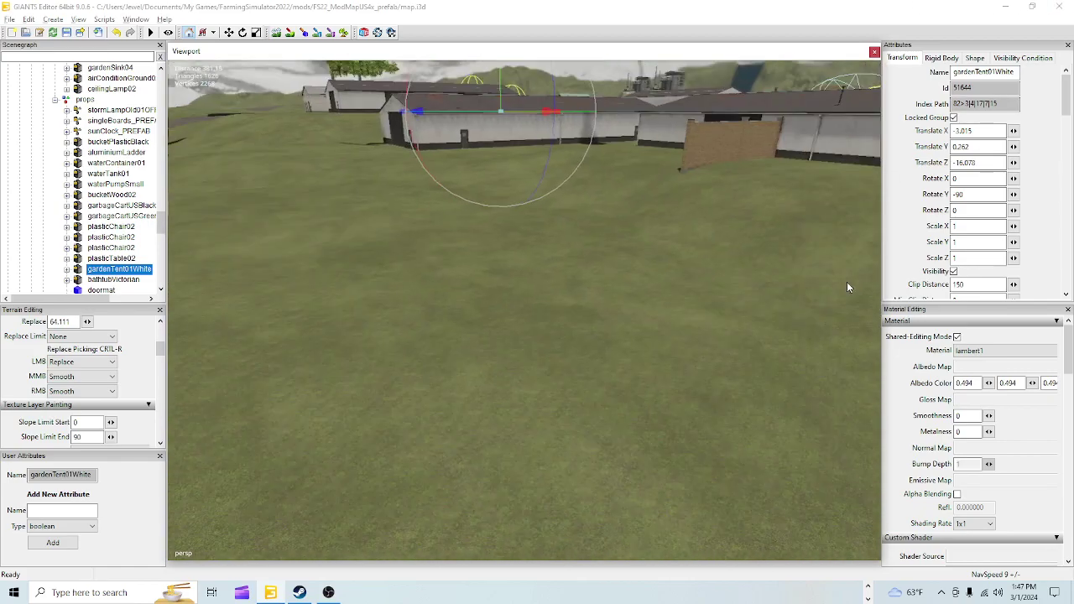
pyautogui.moveTo(427, 338); pyautogui.dragTo(534, 417, button='right')
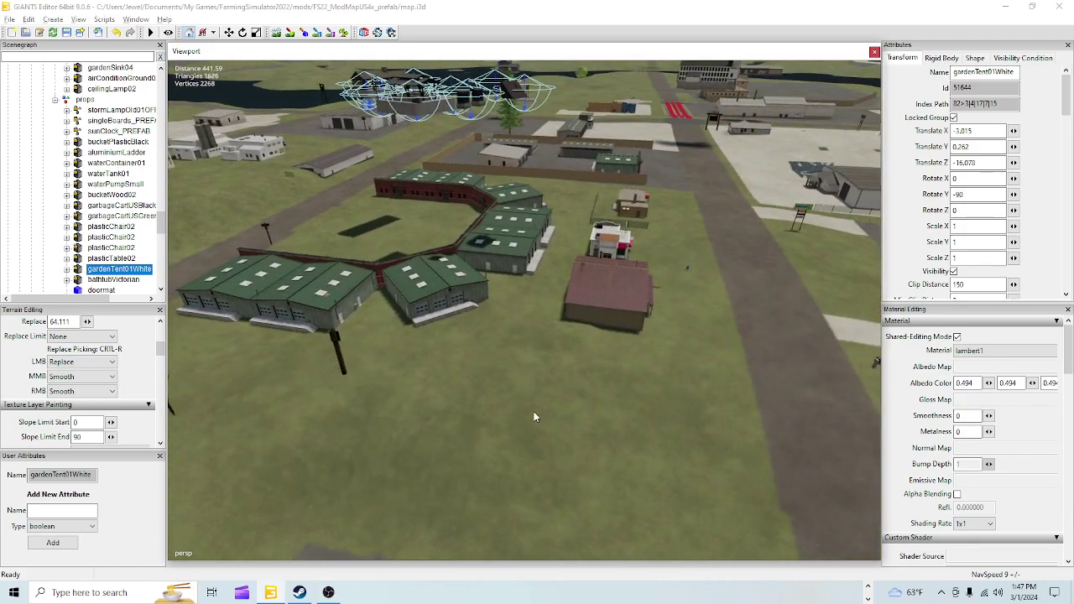
# Follow the dirt road past the silo building and restaurant to the farmyard with the red barns, checking the ground alongside
pyautogui.keyDown('alt'); pyautogui.moveTo(437, 417); pyautogui.dragTo(646, 456); pyautogui.keyUp('alt')
pyautogui.moveTo(394, 482); pyautogui.dragTo(462, 269, button='right')
pyautogui.moveTo(659, 288); pyautogui.dragTo(468, 286, button='right')
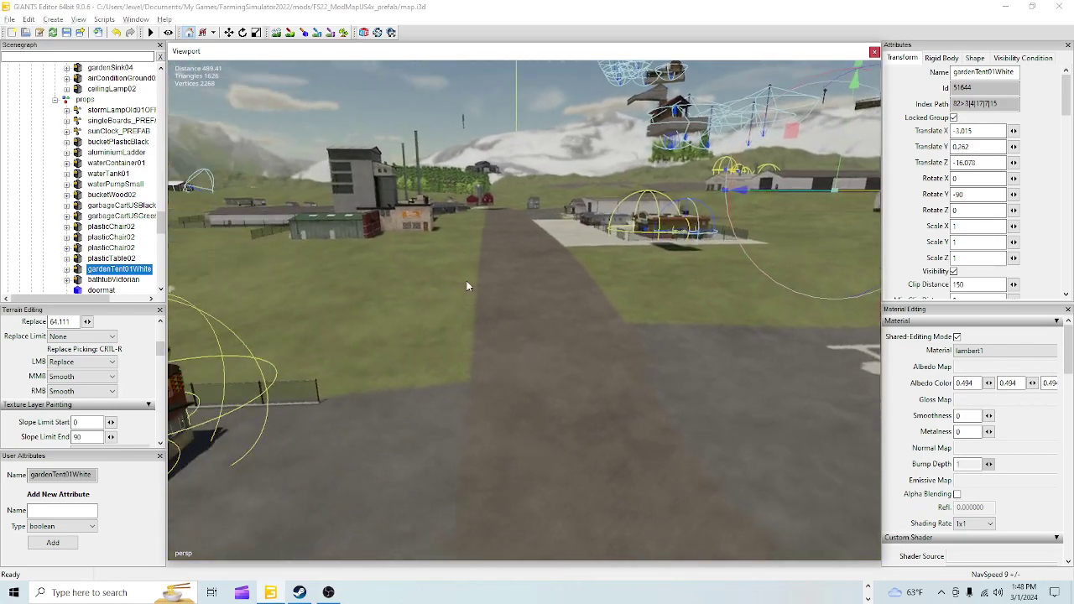
pyautogui.moveTo(616, 346); pyautogui.dragTo(569, 367, button='right')
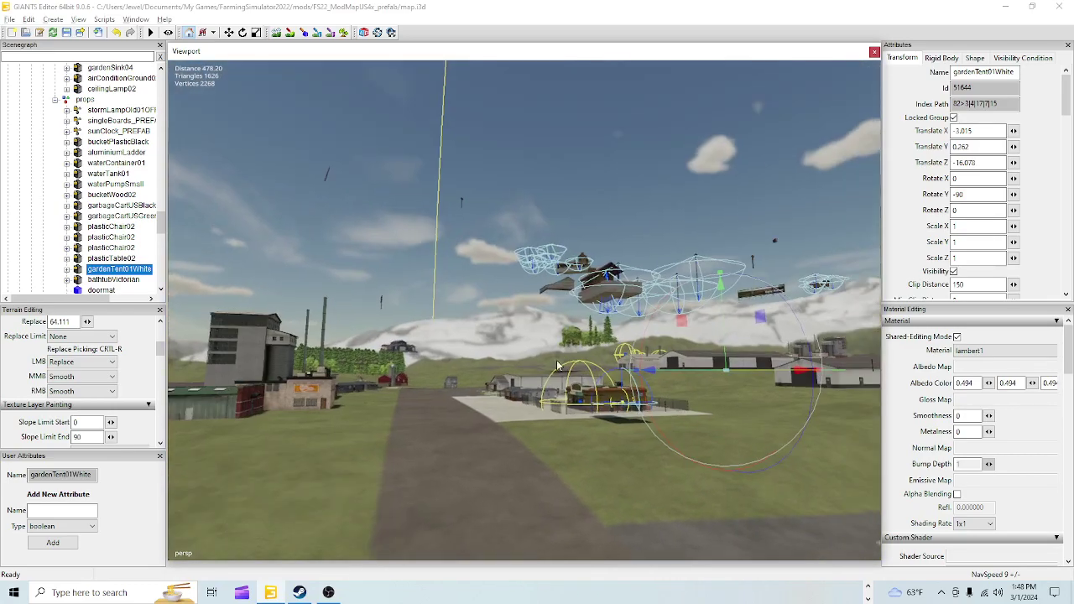
pyautogui.moveTo(492, 491); pyautogui.dragTo(528, 402, button='right')
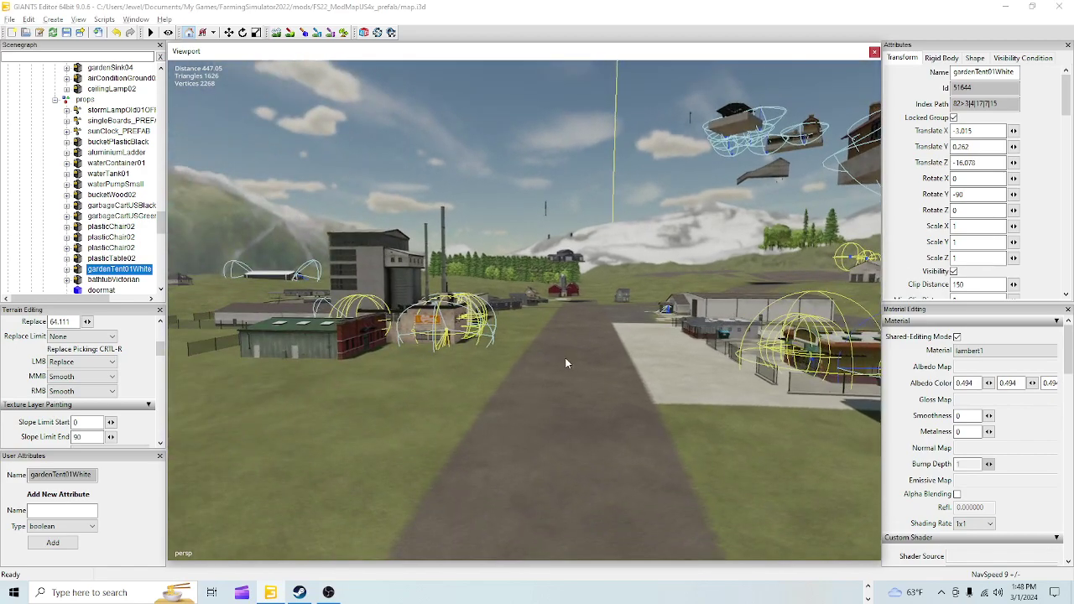
pyautogui.moveTo(626, 352); pyautogui.dragTo(486, 188, button='right')
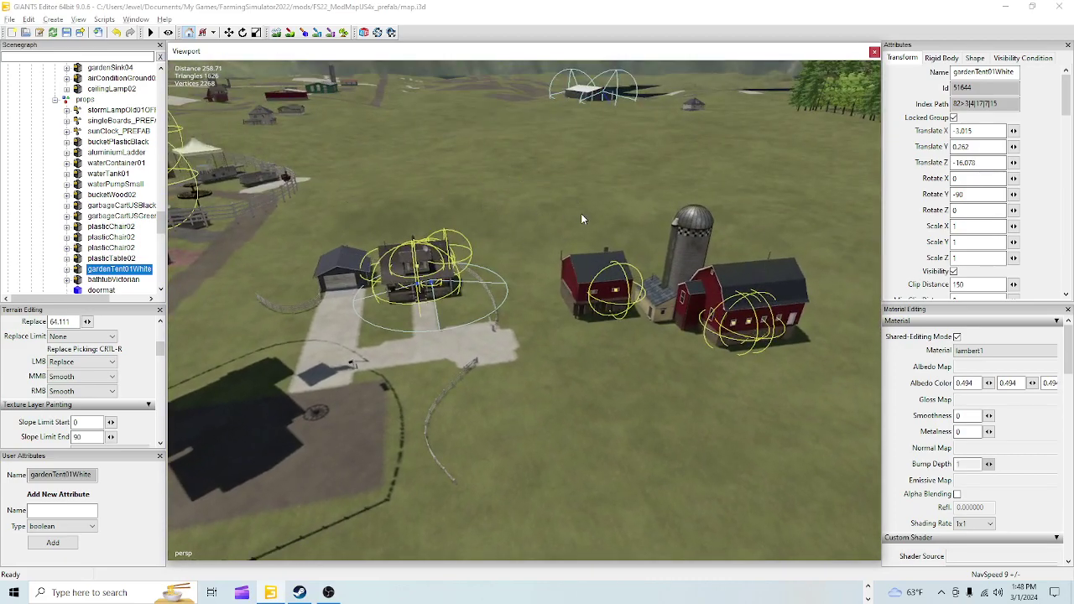
# Level the grassy mound beside the dirt road, across from the white warehouses, with the terrain sculpting brush
pyautogui.moveTo(586, 153); pyautogui.dragTo(737, 355, button='right')
pyautogui.moveTo(463, 231); pyautogui.dragTo(471, 325, button='right')
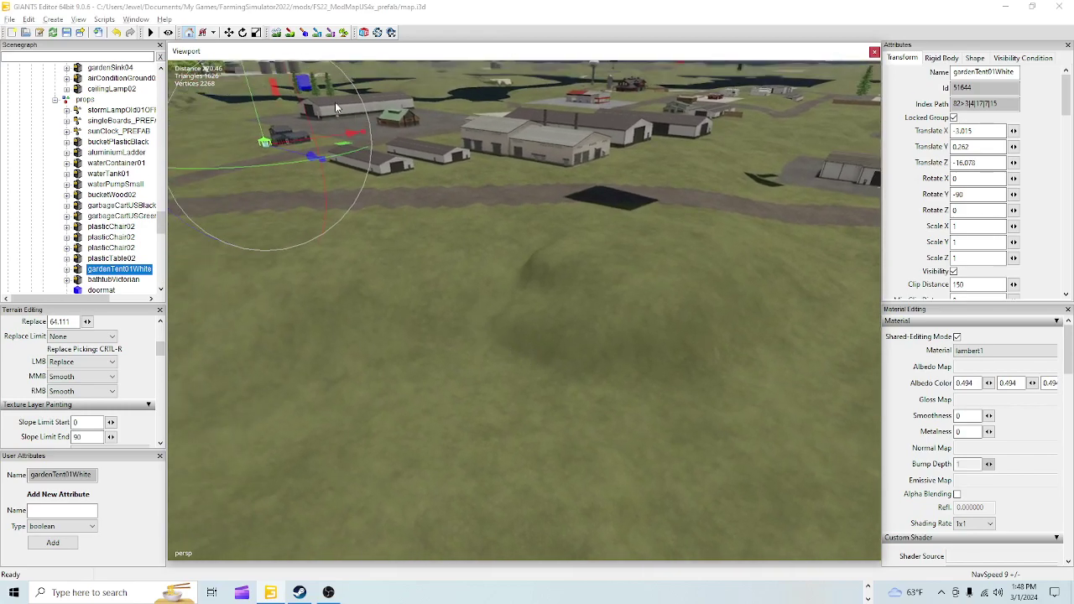
pyautogui.click(276, 32)
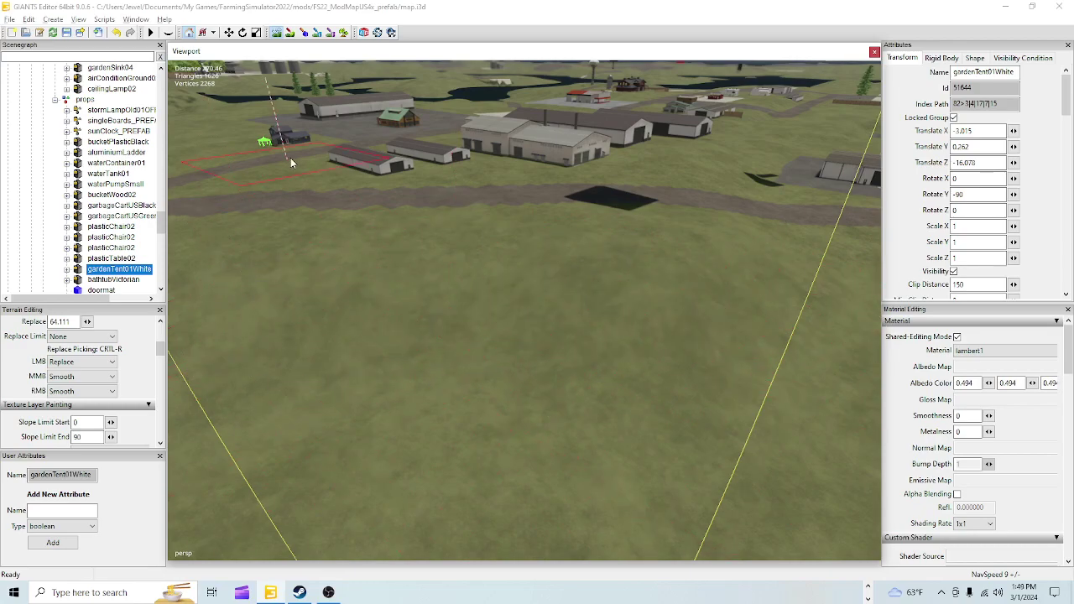
pyautogui.click(275, 34)
# Examine the dirt road and the ground around the dark-roofed house with the garden tent
pyautogui.keyDown('alt'); pyautogui.moveTo(506, 301); pyautogui.dragTo(400, 341); pyautogui.keyUp('alt')
pyautogui.keyDown('alt'); pyautogui.moveTo(747, 180); pyautogui.dragTo(416, 400); pyautogui.keyUp('alt')
pyautogui.moveTo(415, 404); pyautogui.dragTo(538, 389, button='right')
pyautogui.scroll(5, 540, 388)
pyautogui.keyDown('alt'); pyautogui.moveTo(628, 316); pyautogui.dragTo(806, 394); pyautogui.keyUp('alt')
pyautogui.keyDown('alt'); pyautogui.moveTo(579, 428); pyautogui.dragTo(666, 501); pyautogui.keyUp('alt')
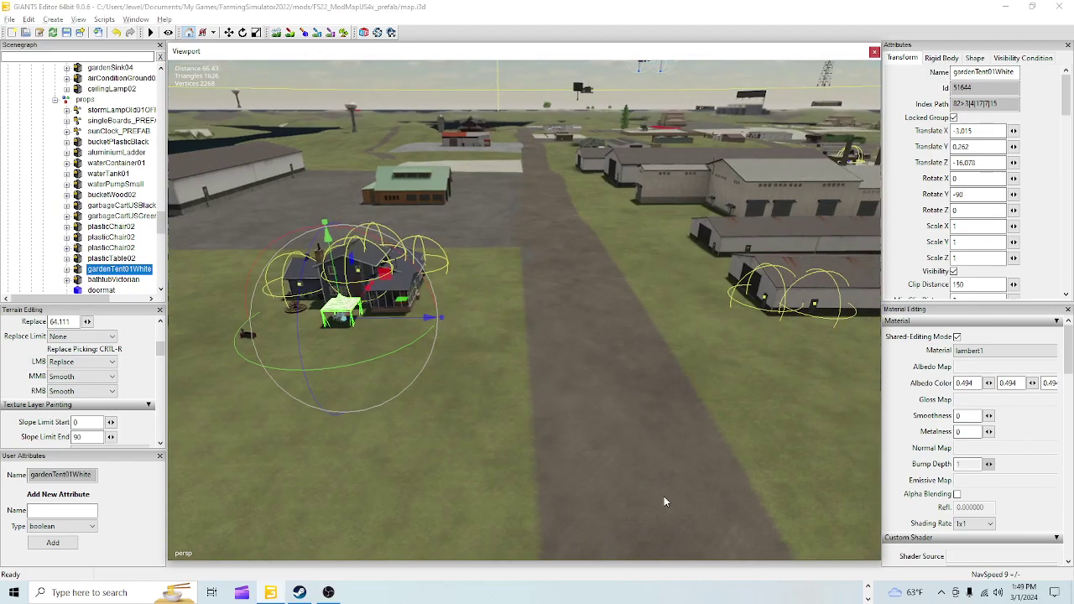
# Check the ground between the road and the green-roofed building's concrete pad with the terrain sculpting brush, leaving sculpt mode off
pyautogui.moveTo(658, 495); pyautogui.dragTo(787, 81, button='right')
pyautogui.moveTo(657, 249); pyautogui.dragTo(636, 70, button='right')
pyautogui.moveTo(587, 103); pyautogui.dragTo(504, 379, button='right')
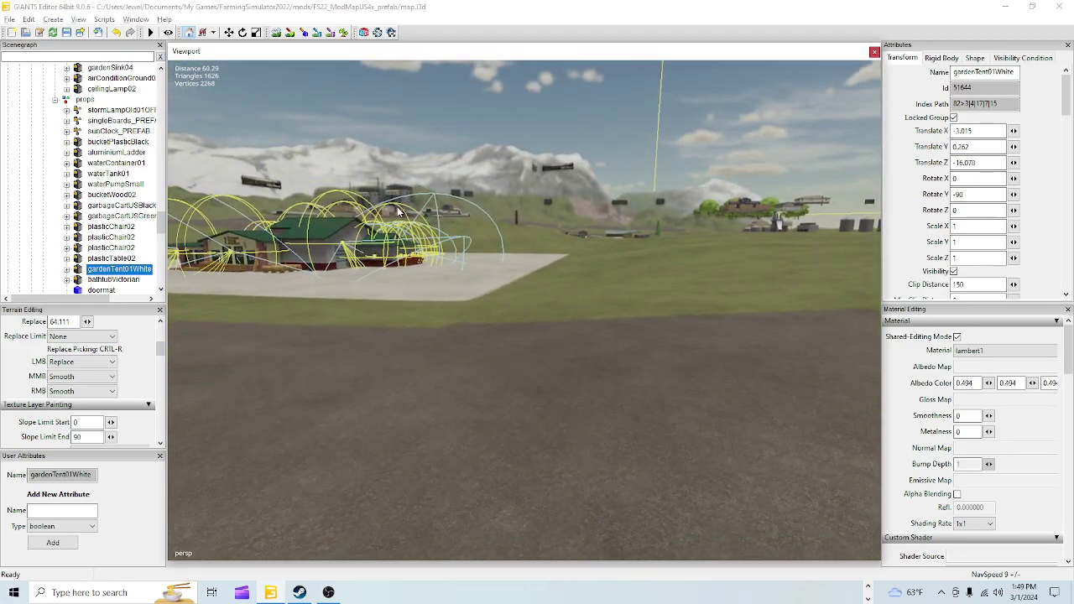
pyautogui.click(280, 35)
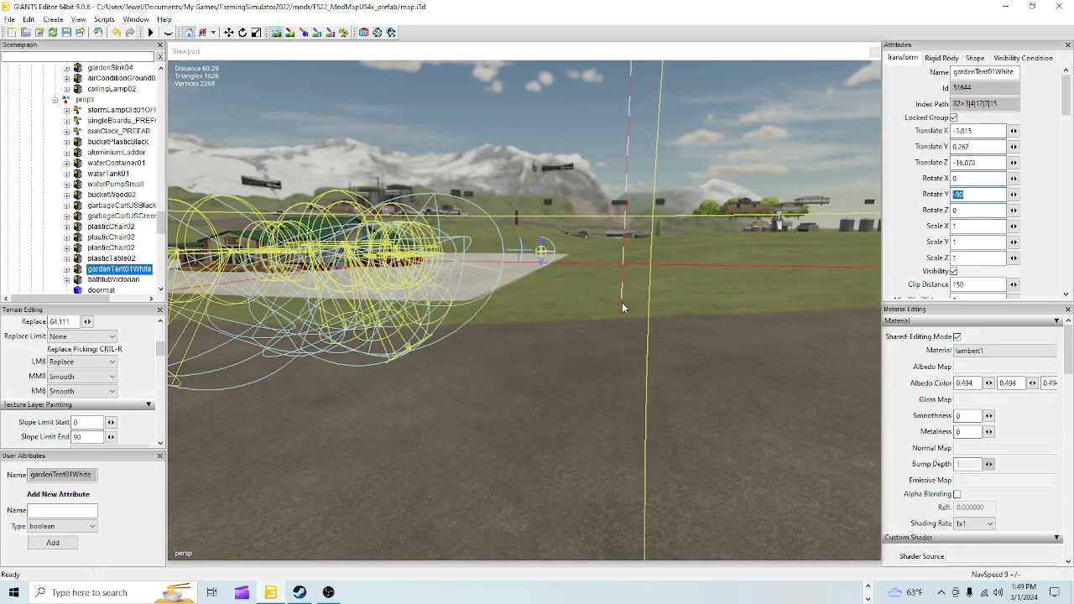
pyautogui.click(655, 321)
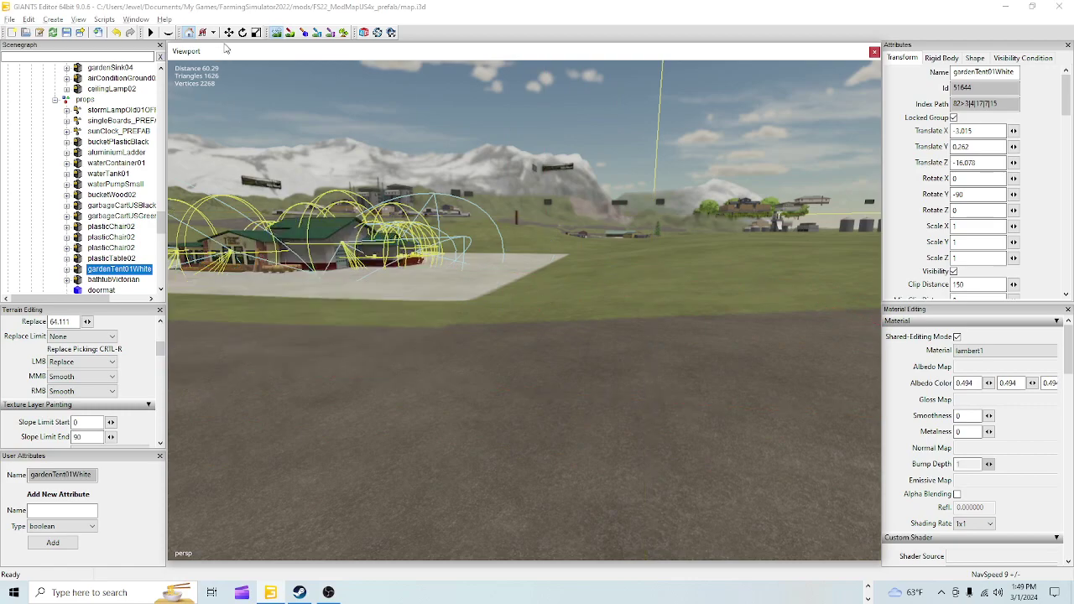
pyautogui.click(276, 34)
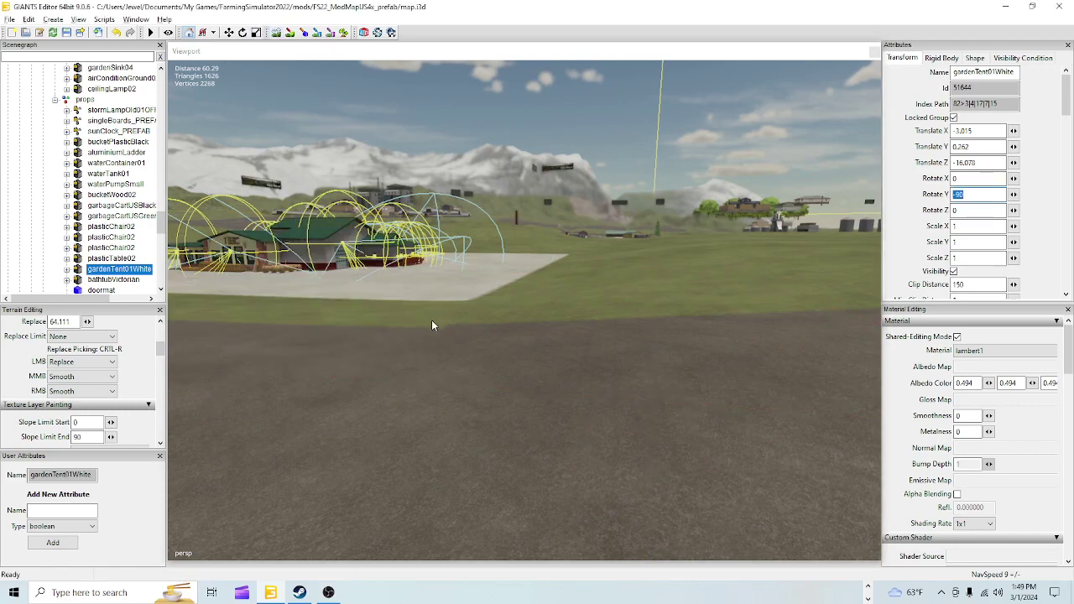
# Inspect the paved lot around the wooden building, from the house's side to the near end of the long warehouse
pyautogui.keyDown('alt'); pyautogui.moveTo(442, 371); pyautogui.dragTo(666, 410); pyautogui.keyUp('alt')
pyautogui.scroll(5, 572, 343)
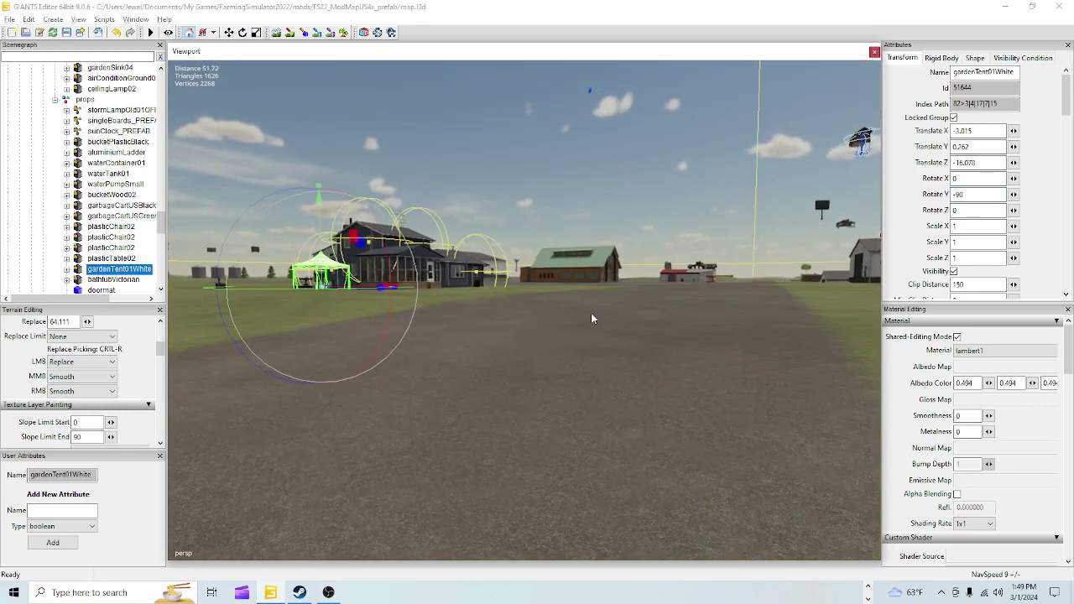
pyautogui.moveTo(553, 435); pyautogui.dragTo(407, 511, button='right')
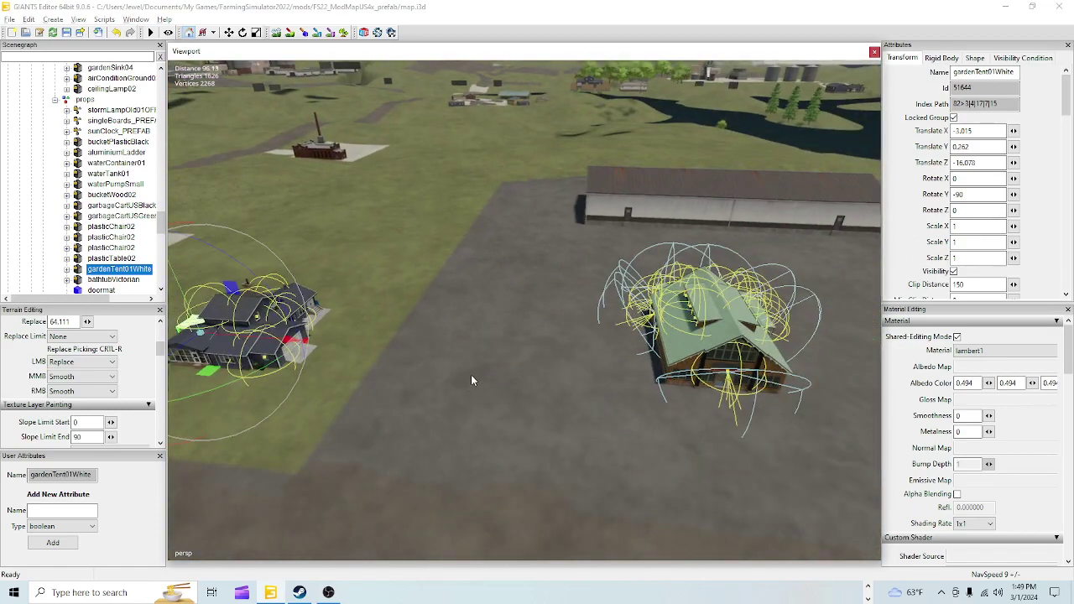
pyautogui.keyDown('alt'); pyautogui.moveTo(507, 222); pyautogui.dragTo(527, 378); pyautogui.keyUp('alt')
pyautogui.keyDown('alt'); pyautogui.moveTo(527, 378); pyautogui.dragTo(839, 63, button='right'); pyautogui.keyUp('alt')
pyautogui.rightClick(417, 548)
pyautogui.click(377, 537)
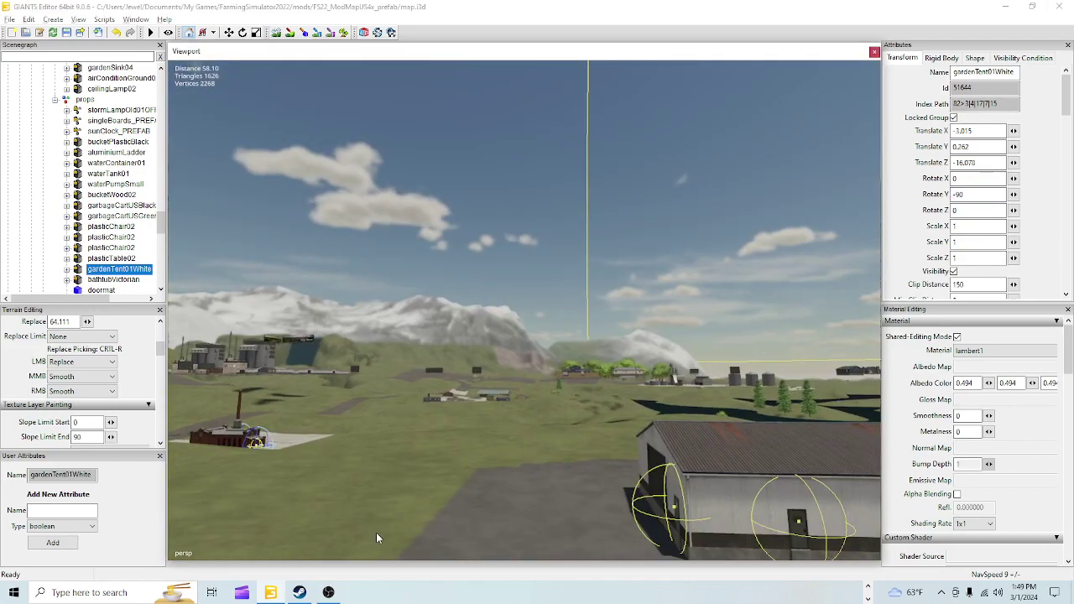
# Paint the warehouse lot's ragged outer corner with asphalt, cover the stray concrete patch and straighten the lot's outer edge
pyautogui.keyDown('alt'); pyautogui.moveTo(377, 538); pyautogui.dragTo(727, 361, button='right'); pyautogui.keyUp('alt')
pyautogui.keyDown('alt'); pyautogui.moveTo(727, 361); pyautogui.dragTo(526, 470); pyautogui.keyUp('alt')
pyautogui.moveTo(525, 473); pyautogui.dragTo(335, 497, button='right')
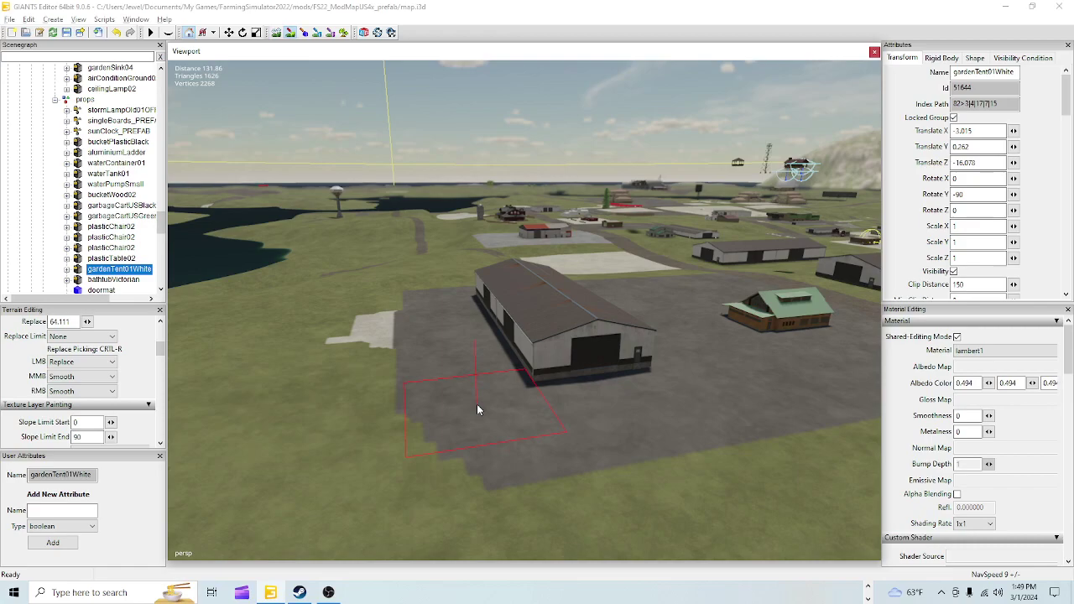
pyautogui.moveTo(475, 413)
pyautogui.mouseDown()
pyautogui.moveTo(479, 442)
pyautogui.moveTo(478, 383)
pyautogui.mouseUp()
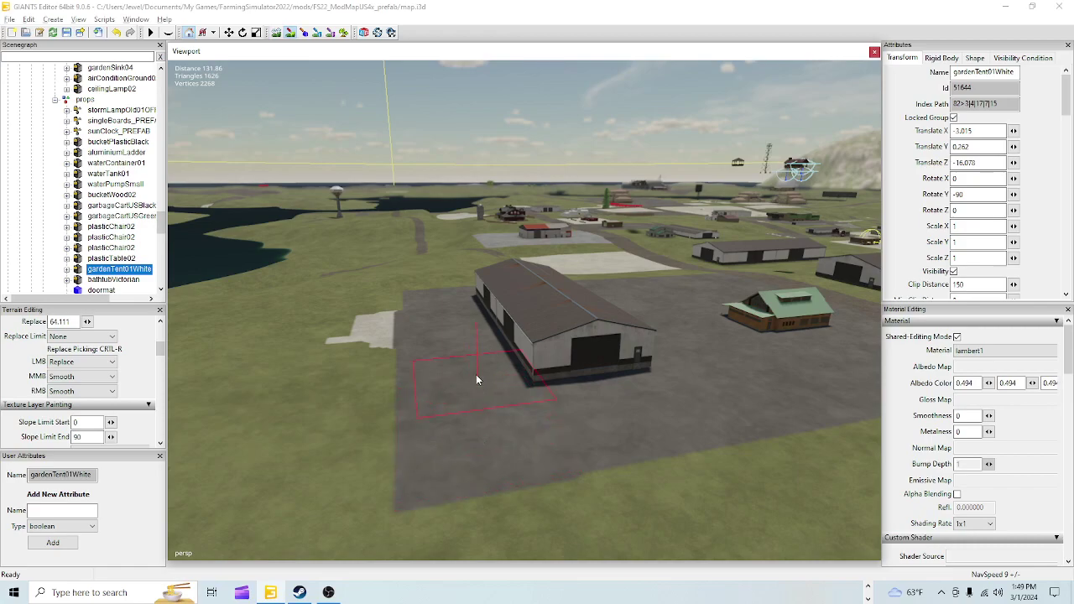
pyautogui.moveTo(441, 308); pyautogui.dragTo(437, 299)
pyautogui.moveTo(303, 378)
pyautogui.mouseDown()
pyautogui.moveTo(358, 300)
pyautogui.moveTo(342, 361)
pyautogui.mouseUp()
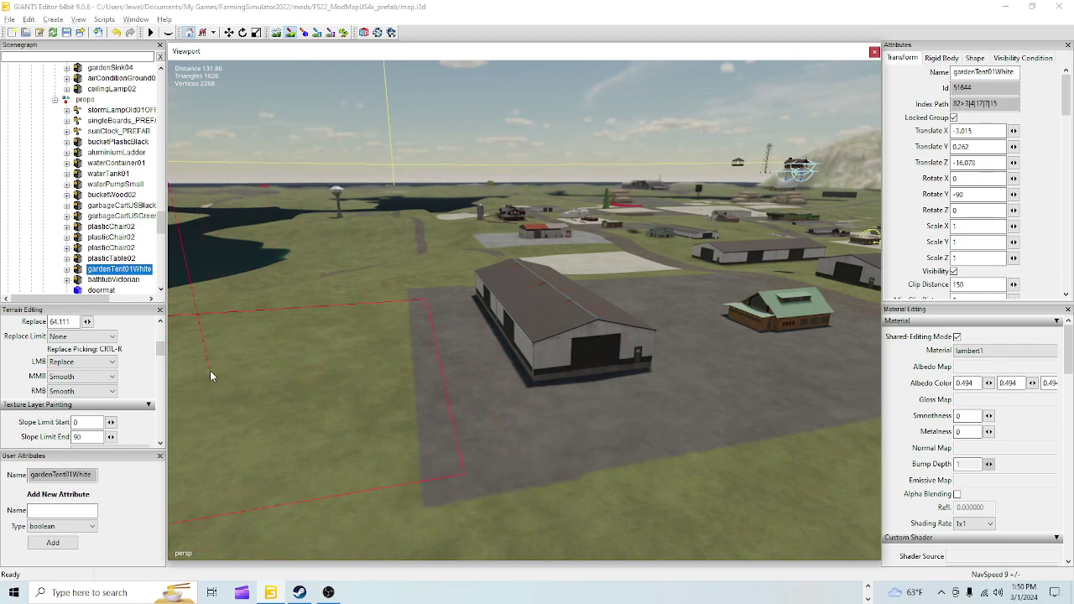
pyautogui.scroll(-3, 134, 382)
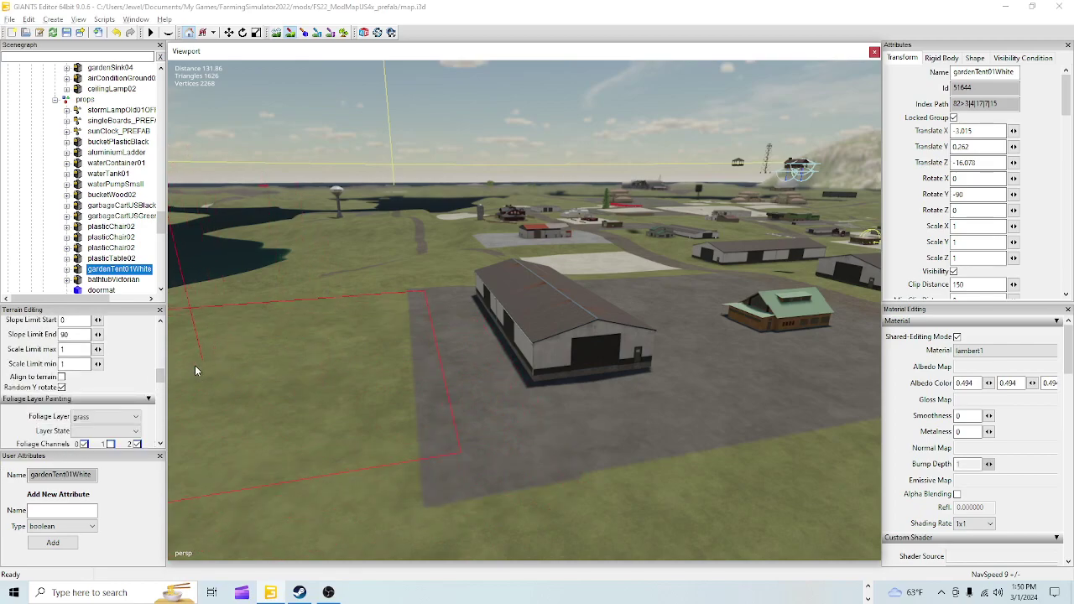
pyautogui.moveTo(158, 376); pyautogui.dragTo(158, 395)
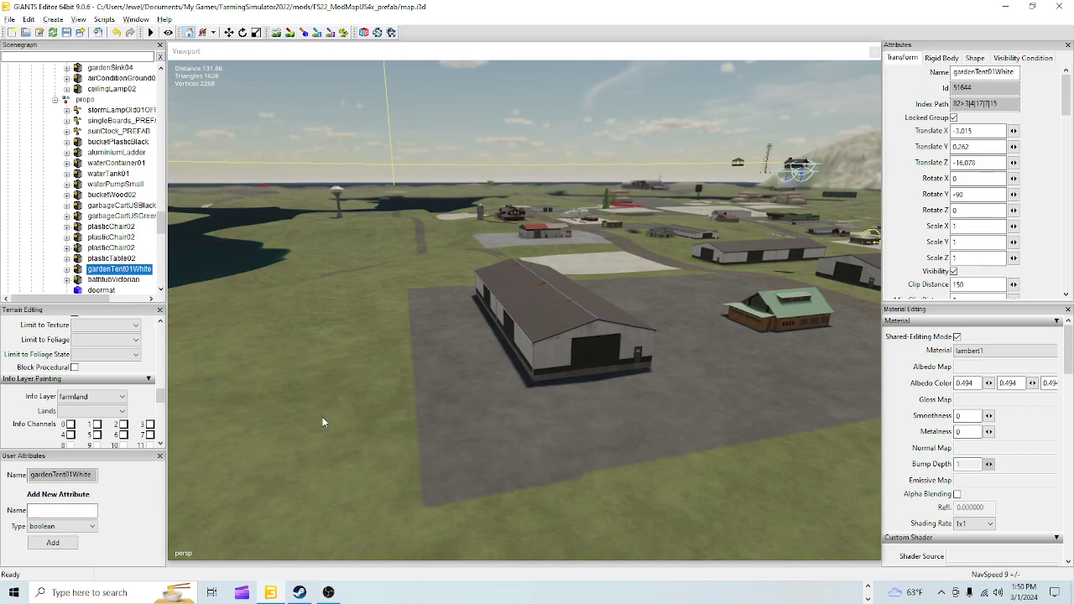
# Survey the warehouse lot from above and the storage buildings across the road from the wooden building
pyautogui.keyDown('alt'); pyautogui.moveTo(597, 397); pyautogui.dragTo(771, 267); pyautogui.keyUp('alt')
pyautogui.keyDown('alt'); pyautogui.moveTo(771, 266); pyautogui.dragTo(406, 447, button='right'); pyautogui.keyUp('alt')
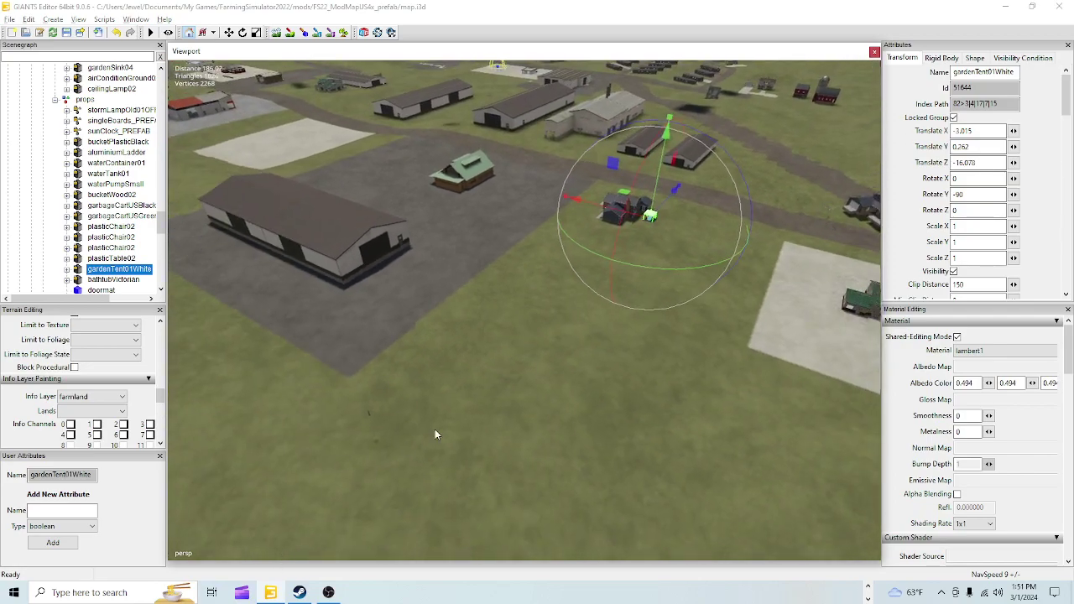
pyautogui.moveTo(530, 460); pyautogui.dragTo(725, 199, button='middle')
pyautogui.click(577, 96)
pyautogui.keyDown('alt'); pyautogui.moveTo(354, 414); pyautogui.dragTo(1036, 53, button='right'); pyautogui.keyUp('alt')
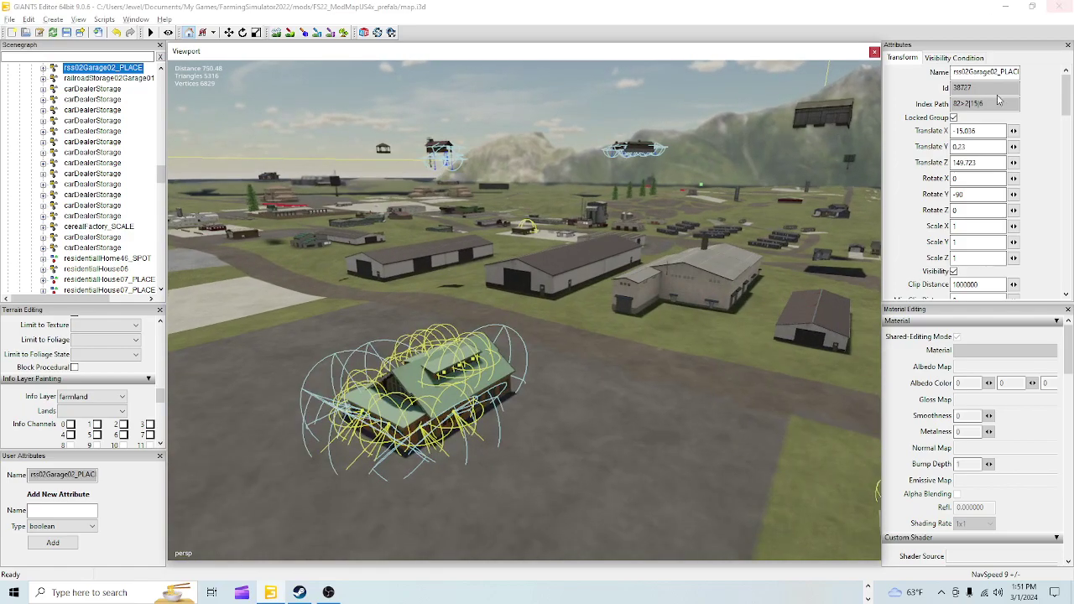
pyautogui.keyDown('alt'); pyautogui.moveTo(328, 402); pyautogui.dragTo(609, 229, button='right'); pyautogui.keyUp('alt')
pyautogui.keyDown('alt'); pyautogui.moveTo(356, 392); pyautogui.dragTo(384, 233, button='right'); pyautogui.keyUp('alt')
pyautogui.keyDown('alt'); pyautogui.moveTo(430, 325); pyautogui.dragTo(585, 242, button='right'); pyautogui.keyUp('alt')
pyautogui.keyDown('alt'); pyautogui.moveTo(615, 276); pyautogui.dragTo(313, 302); pyautogui.keyUp('alt')
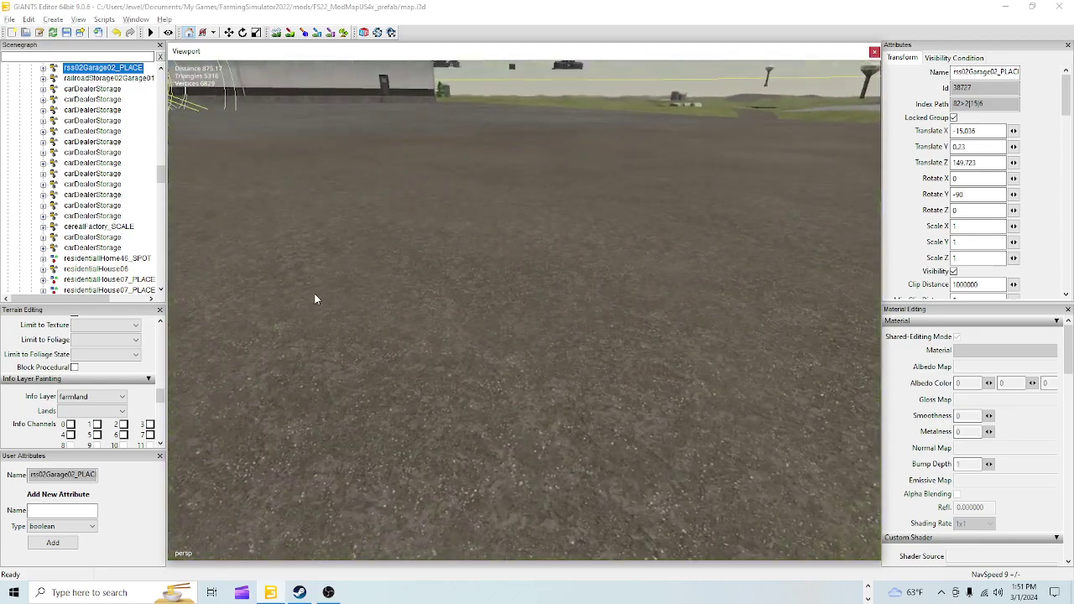
# Examine the lot's road frontage and the paved ground in front of the wooden building
pyautogui.keyDown('alt'); pyautogui.moveTo(314, 302); pyautogui.dragTo(458, 343, button='right'); pyautogui.keyUp('alt')
pyautogui.keyDown('alt'); pyautogui.moveTo(494, 353); pyautogui.dragTo(615, 304); pyautogui.keyUp('alt')
pyautogui.keyDown('alt'); pyautogui.moveTo(398, 381); pyautogui.dragTo(679, 254, button='right'); pyautogui.keyUp('alt')
pyautogui.keyDown('alt'); pyautogui.moveTo(679, 253); pyautogui.dragTo(522, 268); pyautogui.keyUp('alt')
pyautogui.keyDown('alt'); pyautogui.moveTo(522, 267); pyautogui.dragTo(468, 382, button='right'); pyautogui.keyUp('alt')
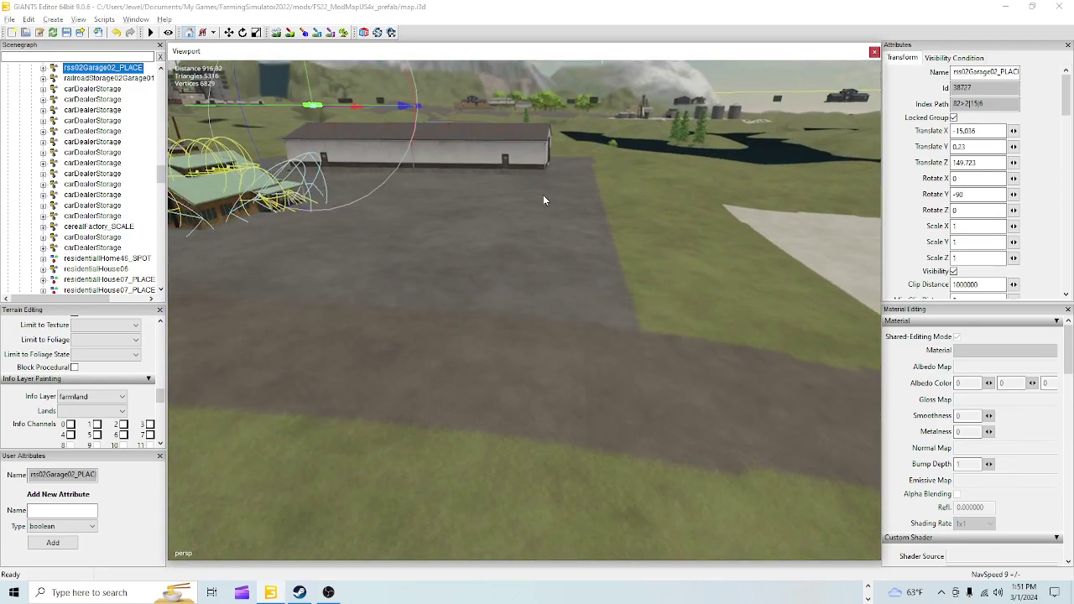
pyautogui.keyDown('alt'); pyautogui.moveTo(494, 331); pyautogui.dragTo(788, 411); pyautogui.keyUp('alt')
pyautogui.keyDown('alt'); pyautogui.moveTo(465, 358); pyautogui.dragTo(539, 269, button='right'); pyautogui.keyUp('alt')
pyautogui.moveTo(539, 274); pyautogui.dragTo(664, 105, button='middle')
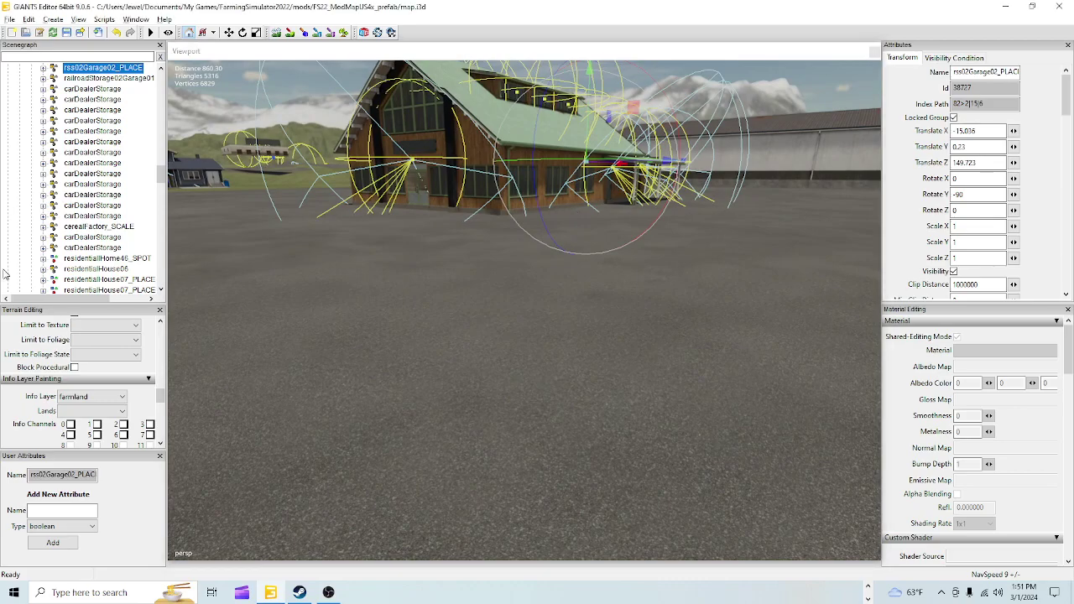
# Check the open pavement beside the wooden building and the grassland stretching from the lot toward the lake
pyautogui.keyDown('alt'); pyautogui.moveTo(517, 289); pyautogui.dragTo(463, 283); pyautogui.keyUp('alt')
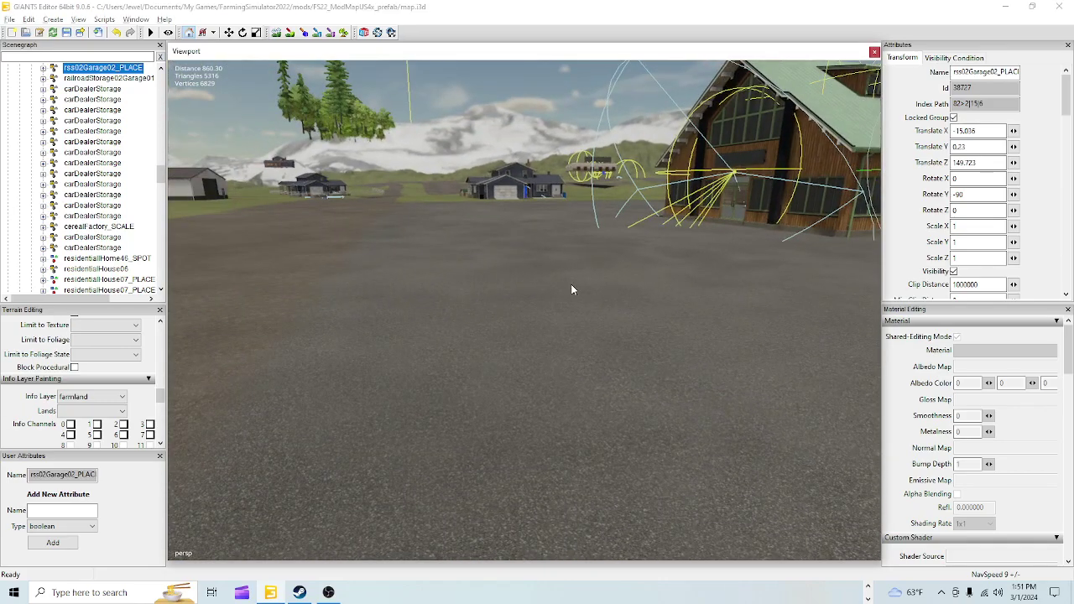
pyautogui.scroll(-3, 562, 292)
pyautogui.keyDown('alt'); pyautogui.moveTo(546, 333); pyautogui.dragTo(503, 339); pyautogui.keyUp('alt')
pyautogui.keyDown('alt'); pyautogui.moveTo(502, 339); pyautogui.dragTo(739, 97, button='right'); pyautogui.keyUp('alt')
pyautogui.keyDown('alt'); pyautogui.moveTo(522, 259); pyautogui.dragTo(749, 243); pyautogui.keyUp('alt')
pyautogui.moveTo(749, 248); pyautogui.dragTo(603, 248, button='middle')
pyautogui.keyDown('alt'); pyautogui.moveTo(547, 345); pyautogui.dragTo(485, 300); pyautogui.keyUp('alt')
pyautogui.keyDown('alt'); pyautogui.moveTo(484, 299); pyautogui.dragTo(902, 104, button='right'); pyautogui.keyUp('alt')
pyautogui.keyDown('alt'); pyautogui.moveTo(353, 310); pyautogui.dragTo(806, 109, button='right'); pyautogui.keyUp('alt')
pyautogui.keyDown('alt'); pyautogui.moveTo(337, 316); pyautogui.dragTo(492, 327, button='right'); pyautogui.keyUp('alt')
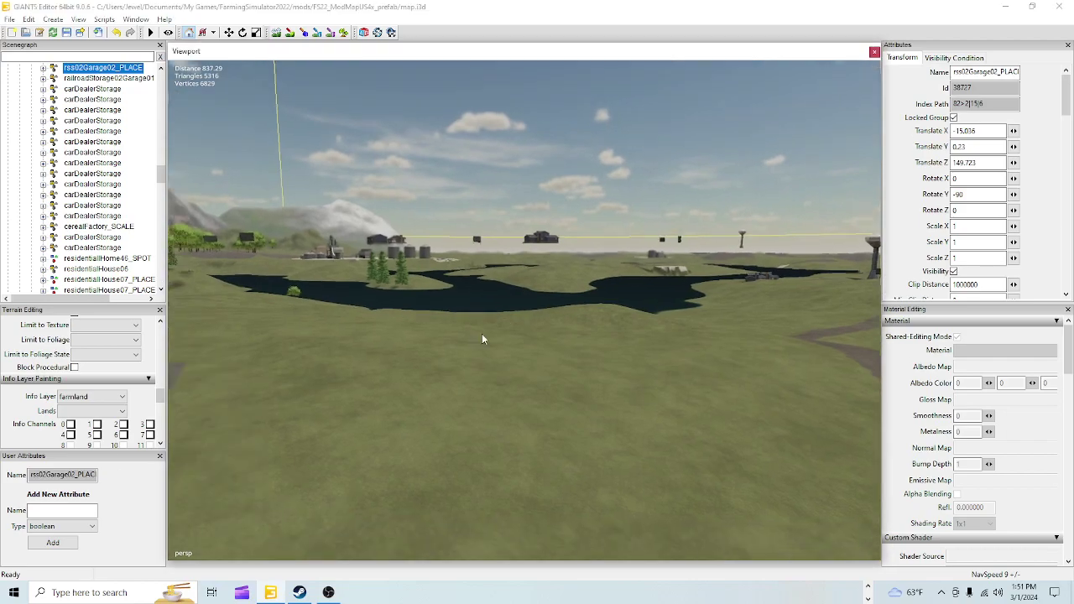
# Paint grass over the empty concrete pad beside the warehouse lot, up to the strip along the road
pyautogui.press('f')
pyautogui.keyDown('alt'); pyautogui.moveTo(461, 258); pyautogui.dragTo(561, 302, button='right'); pyautogui.keyUp('alt')
pyautogui.moveTo(561, 303); pyautogui.dragTo(774, 258, button='middle')
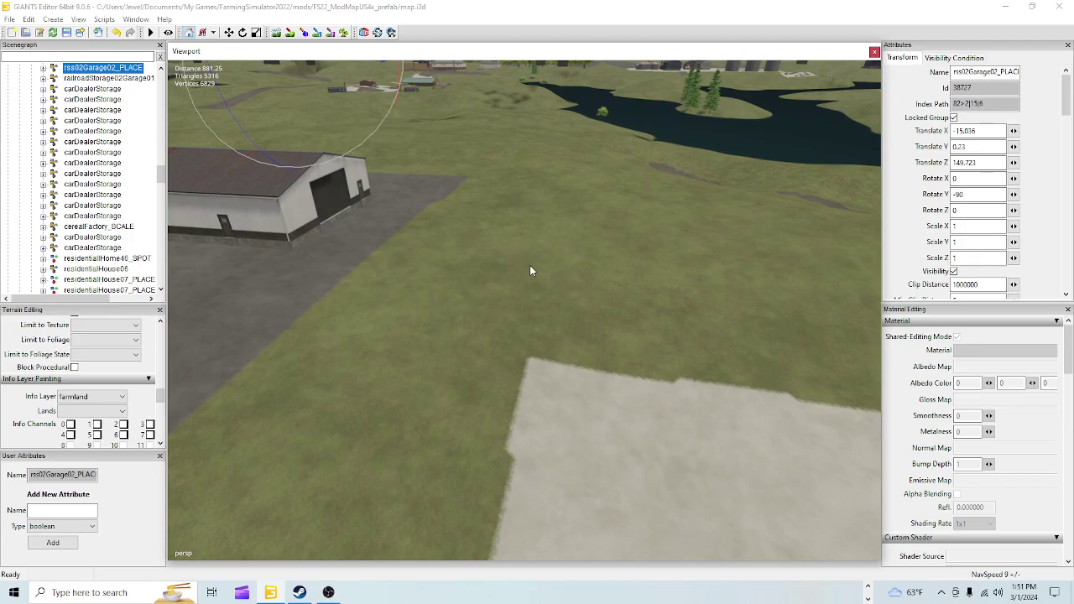
pyautogui.keyDown('alt'); pyautogui.moveTo(529, 264); pyautogui.dragTo(294, 210); pyautogui.keyUp('alt')
pyautogui.keyDown('alt'); pyautogui.moveTo(700, 318); pyautogui.dragTo(400, 484); pyautogui.keyUp('alt')
pyautogui.keyDown('alt'); pyautogui.moveTo(399, 484); pyautogui.dragTo(639, 218, button='right'); pyautogui.keyUp('alt')
pyautogui.moveTo(638, 222); pyautogui.dragTo(546, 353, button='middle')
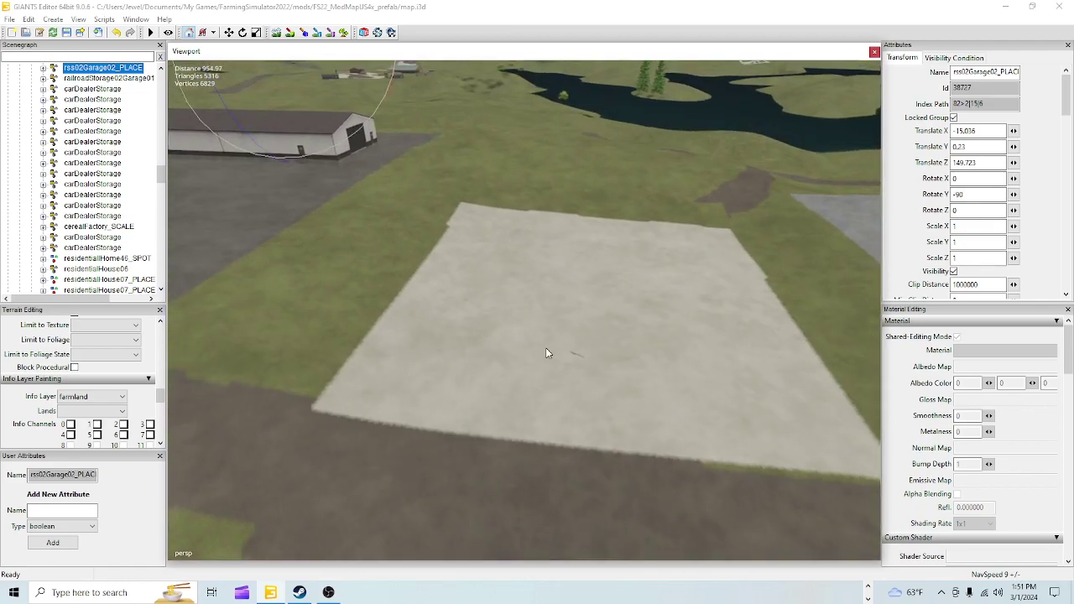
pyautogui.click(290, 32)
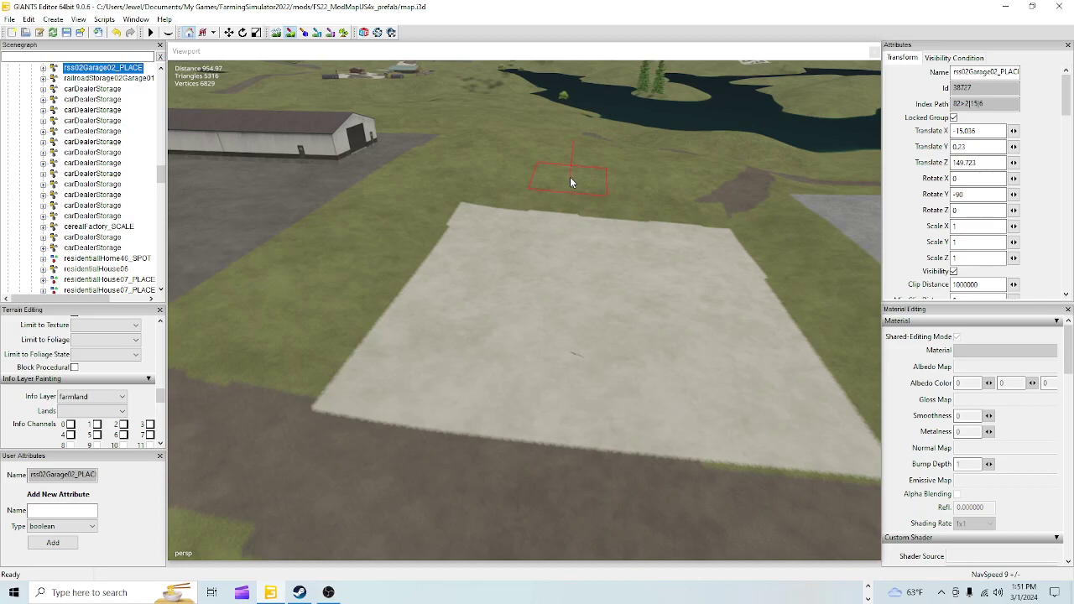
pyautogui.moveTo(569, 180)
pyautogui.mouseDown()
pyautogui.moveTo(543, 260)
pyautogui.moveTo(489, 230)
pyautogui.moveTo(600, 252)
pyautogui.moveTo(643, 232)
pyautogui.moveTo(725, 247)
pyautogui.moveTo(790, 380)
pyautogui.moveTo(685, 271)
pyautogui.moveTo(502, 258)
pyautogui.moveTo(454, 275)
pyautogui.moveTo(636, 343)
pyautogui.moveTo(635, 367)
pyautogui.moveTo(415, 335)
pyautogui.moveTo(415, 362)
pyautogui.moveTo(808, 392)
pyautogui.mouseUp()
pyautogui.click(291, 32)
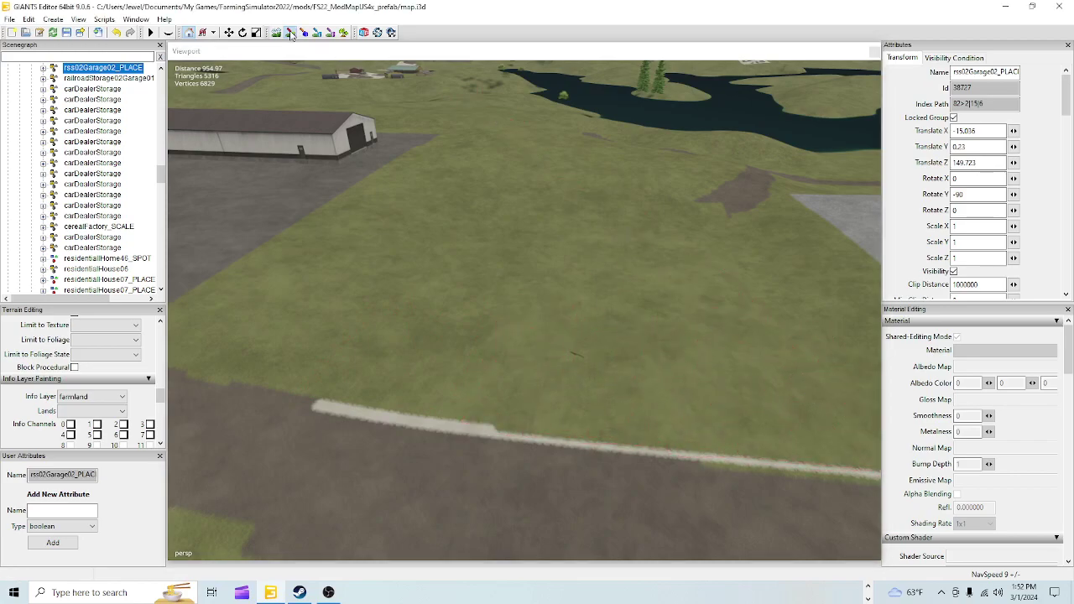
# Paint grass over the remaining pale concrete strip along the roadside in front of the warehouse lot, and save the map
pyautogui.scroll(-2, 589, 269)
pyautogui.scroll(-3, 589, 269)
pyautogui.keyDown('alt'); pyautogui.moveTo(589, 268); pyautogui.dragTo(571, 339); pyautogui.keyUp('alt')
pyautogui.scroll(4, 736, 197)
pyautogui.keyDown('alt'); pyautogui.moveTo(736, 197); pyautogui.dragTo(551, 215); pyautogui.keyUp('alt')
pyautogui.scroll(4, 578, 256)
pyautogui.keyDown('alt'); pyautogui.moveTo(578, 256); pyautogui.dragTo(139, 228); pyautogui.keyUp('alt')
pyautogui.moveTo(443, 281); pyautogui.dragTo(490, 300, button='right')
pyautogui.click(290, 35)
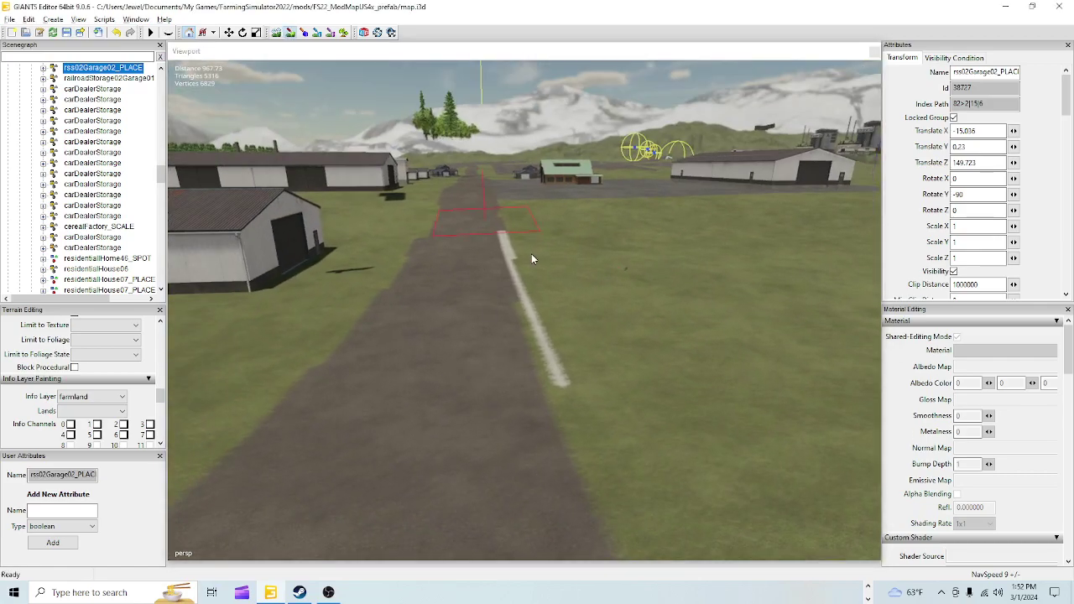
pyautogui.click(662, 335)
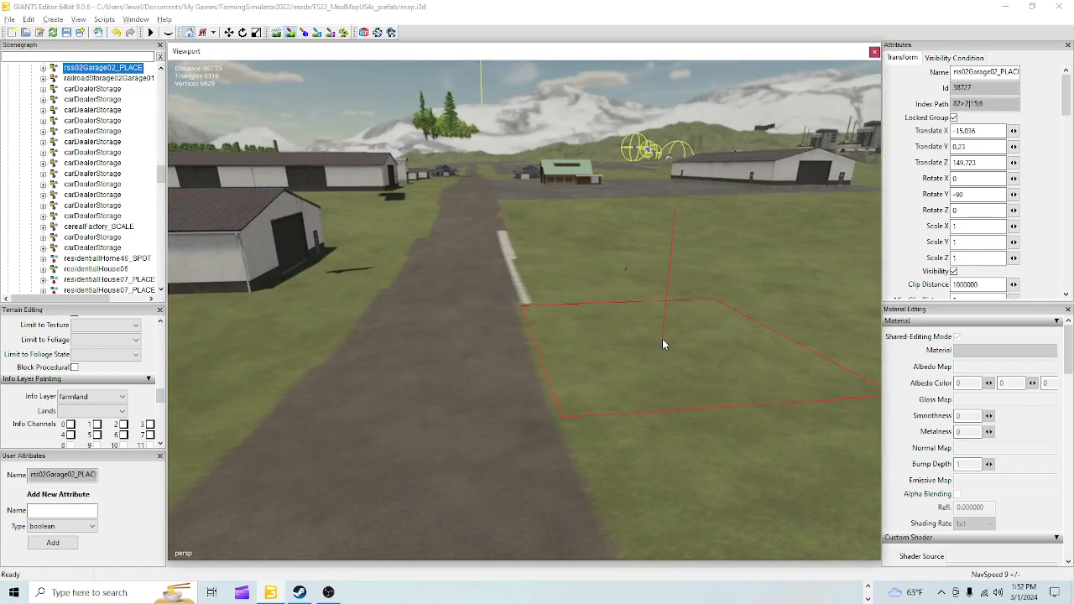
pyautogui.click(597, 284)
pyautogui.click(583, 269)
pyautogui.click(583, 279)
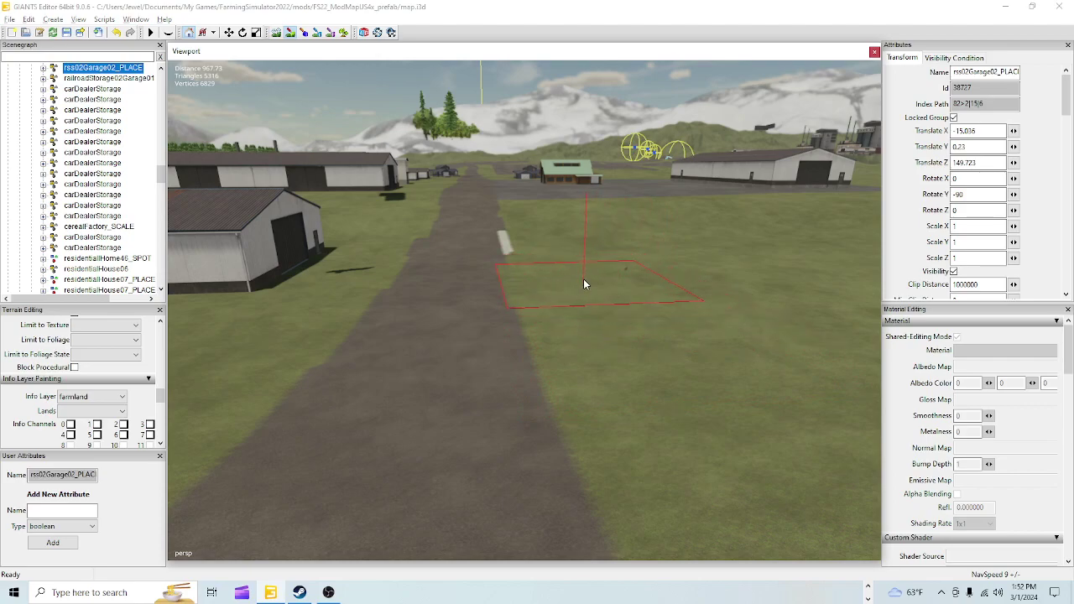
pyautogui.click(553, 241)
pyautogui.click(541, 222)
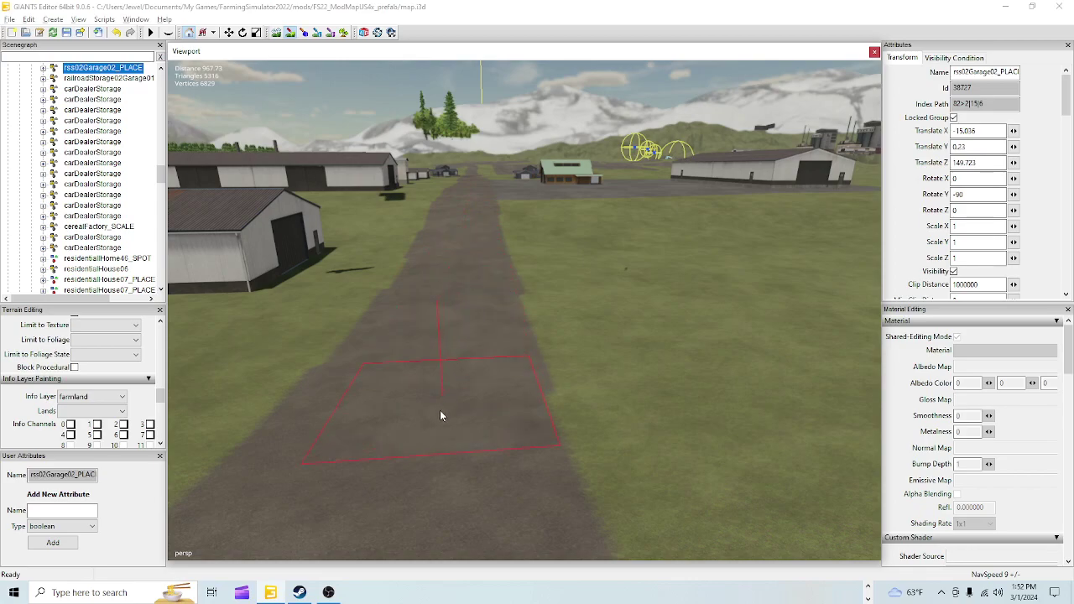
pyautogui.click(290, 34)
pyautogui.click(67, 33)
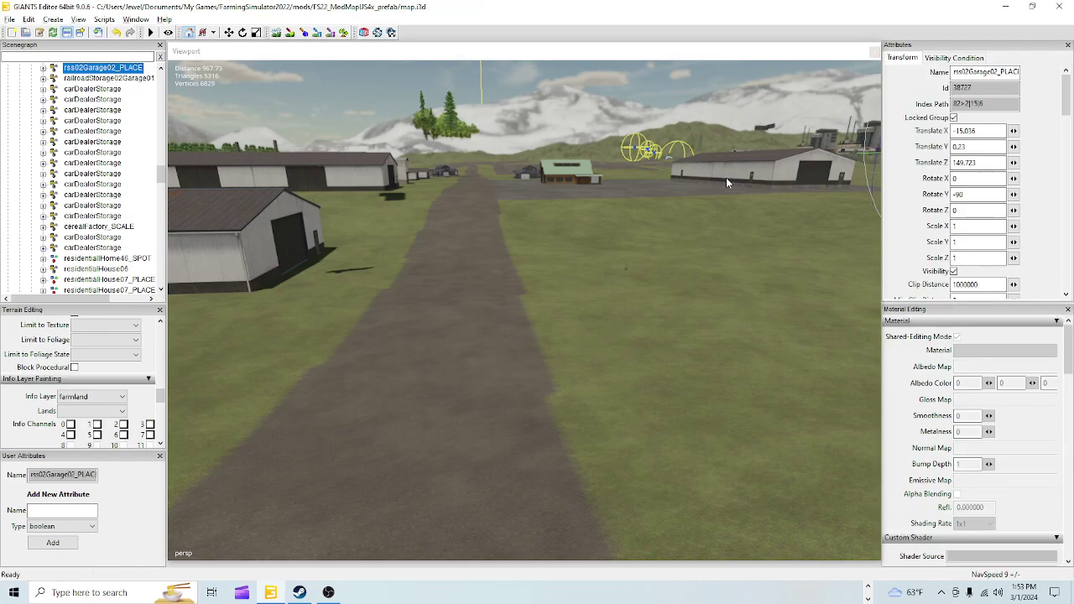
# Survey the pavement around the wooden building, the adjoining road and the grass border of the warehouse lot
pyautogui.moveTo(676, 382); pyautogui.dragTo(605, 347, button='right')
pyautogui.keyDown('alt'); pyautogui.moveTo(461, 495); pyautogui.dragTo(844, 15, button='right'); pyautogui.keyUp('alt')
pyautogui.moveTo(493, 395); pyautogui.dragTo(581, 304, button='right')
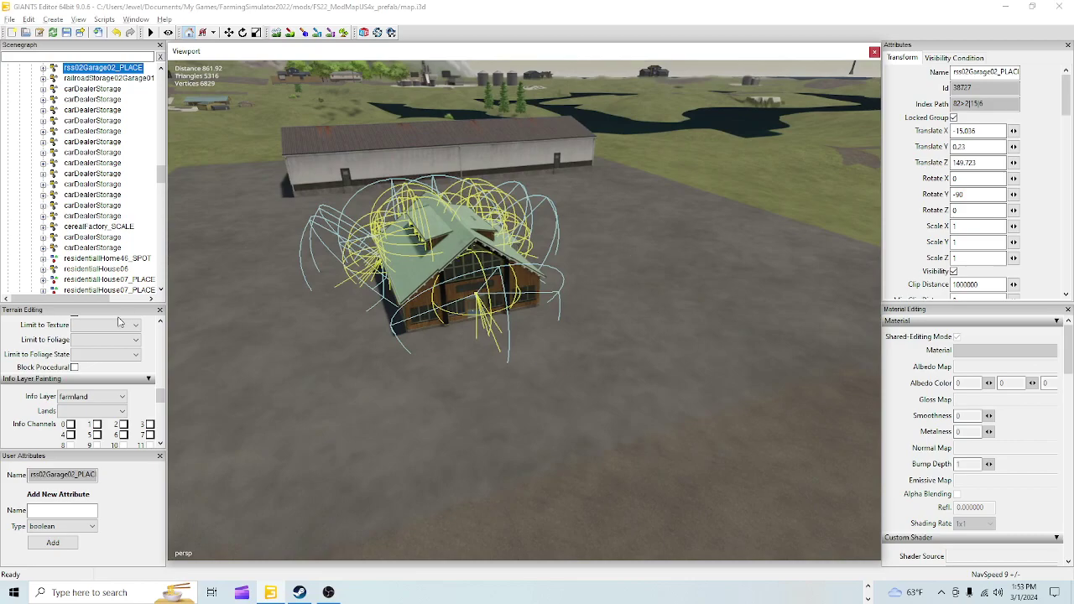
pyautogui.moveTo(573, 355); pyautogui.dragTo(603, 407, button='right')
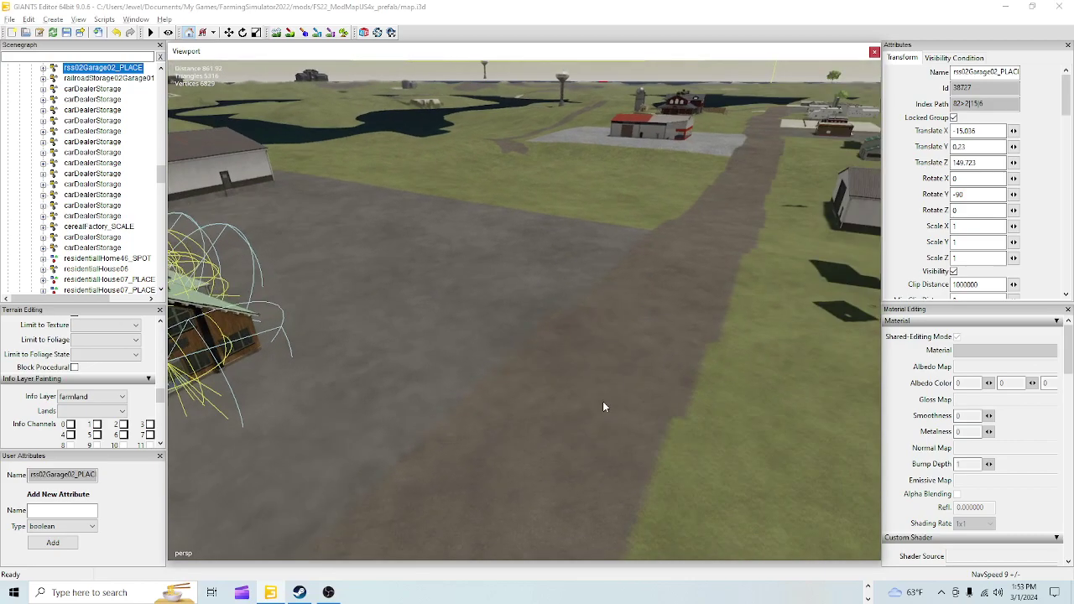
pyautogui.keyDown('alt'); pyautogui.moveTo(602, 402); pyautogui.dragTo(582, 411); pyautogui.keyUp('alt')
pyautogui.keyDown('alt'); pyautogui.moveTo(582, 411); pyautogui.dragTo(576, 237, button='middle'); pyautogui.keyUp('alt')
pyautogui.moveTo(576, 242); pyautogui.dragTo(656, 411, button='right')
pyautogui.moveTo(541, 315); pyautogui.dragTo(384, 507, button='right')
pyautogui.moveTo(556, 241); pyautogui.dragTo(513, 290, button='right')
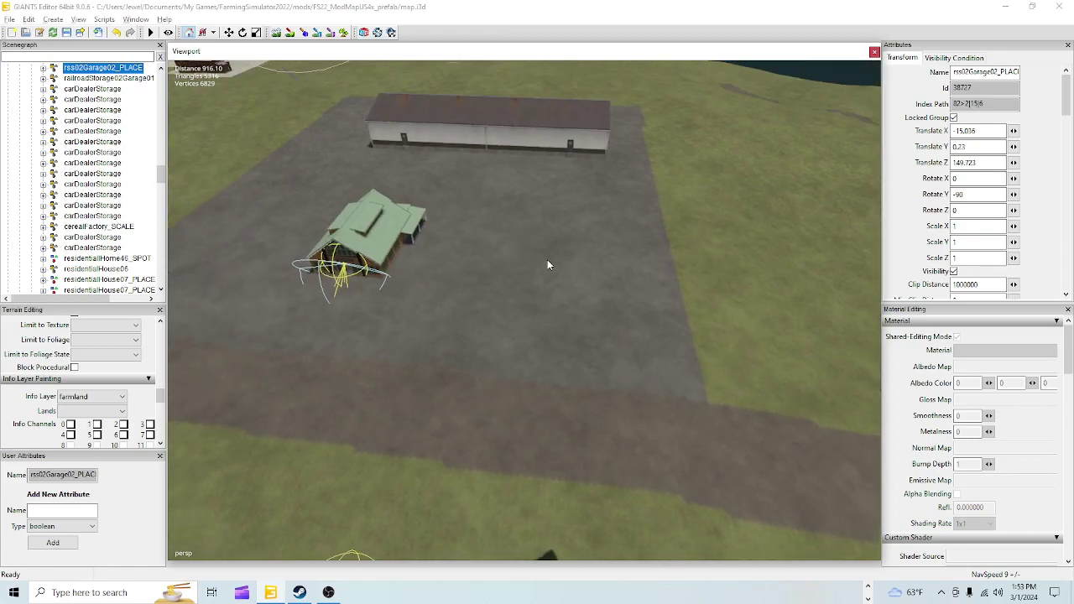
pyautogui.moveTo(682, 315); pyautogui.dragTo(564, 339, button='right')
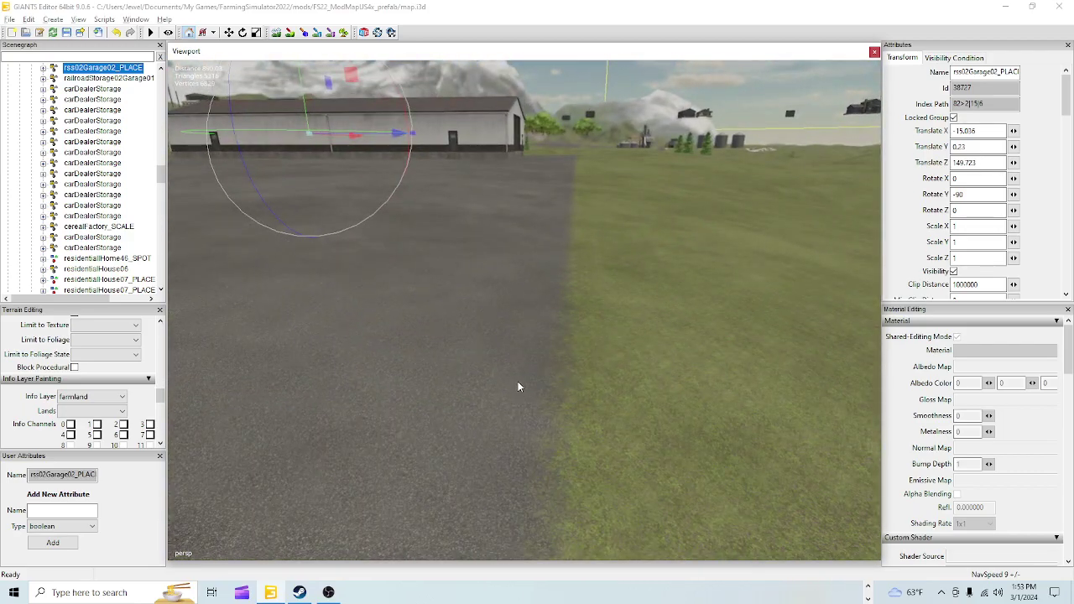
# Paint grass along the uneven pavement edge beside the warehouse to straighten the lot's border, and save the map
pyautogui.keyDown('alt'); pyautogui.moveTo(478, 396); pyautogui.dragTo(475, 401); pyautogui.keyUp('alt')
pyautogui.keyDown('alt'); pyautogui.moveTo(475, 401); pyautogui.dragTo(682, 133, button='right'); pyautogui.keyUp('alt')
pyautogui.moveTo(540, 318); pyautogui.dragTo(493, 458, button='right')
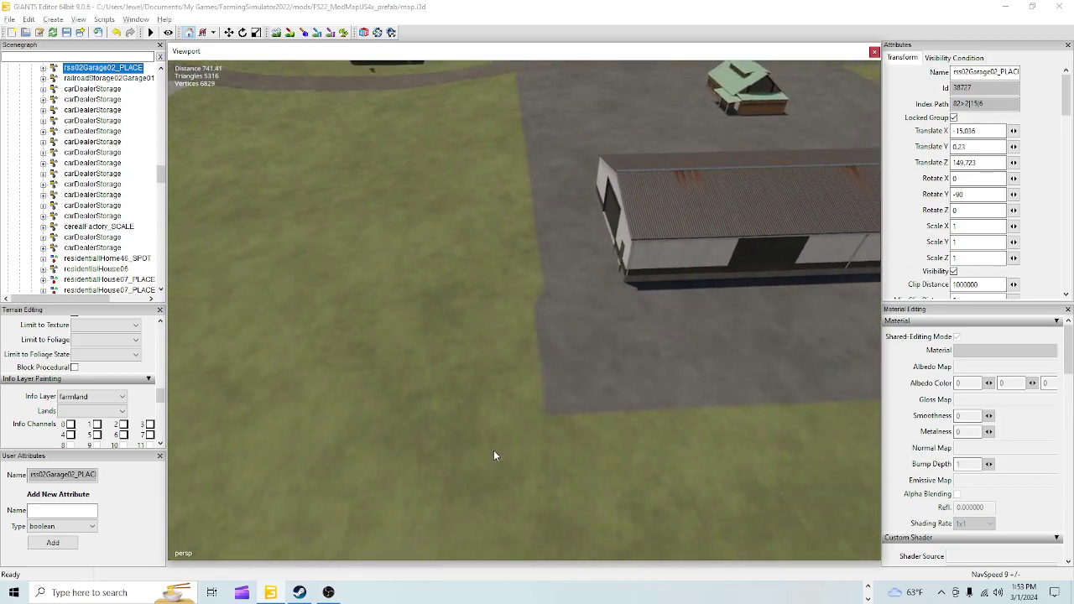
pyautogui.click(290, 33)
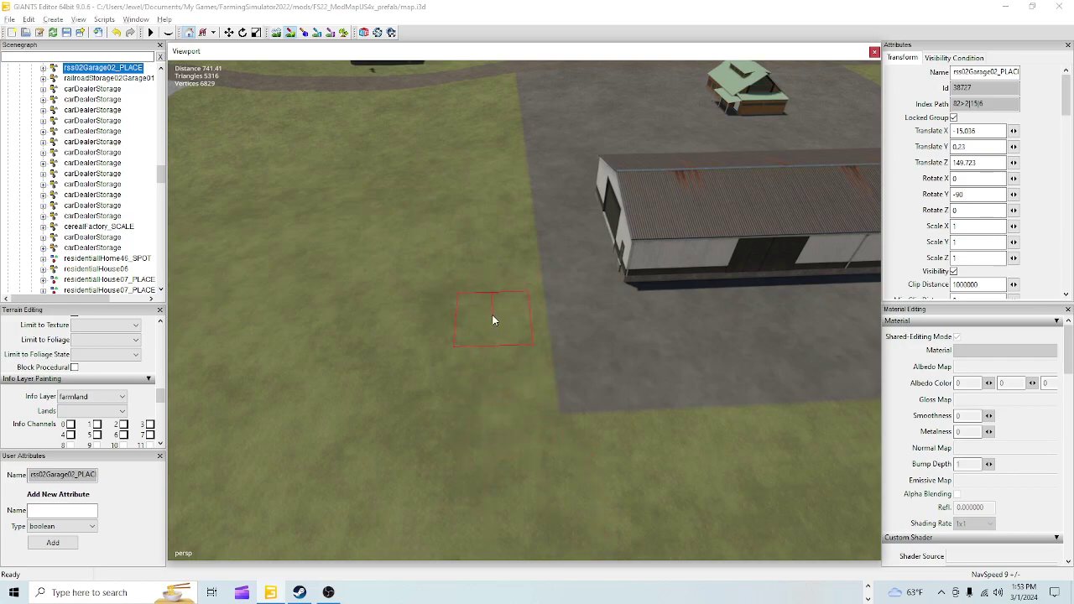
pyautogui.click(69, 36)
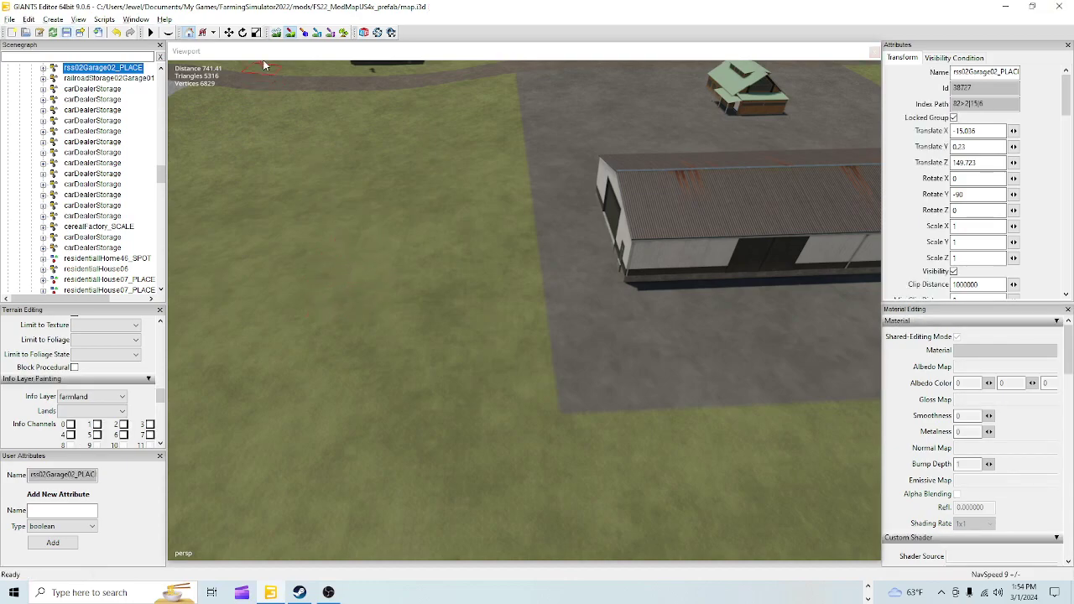
# Lower the carDealerStorage warehouse toward the pavement, to a Y translation of about -23.6
pyautogui.scroll(5, 424, 200)
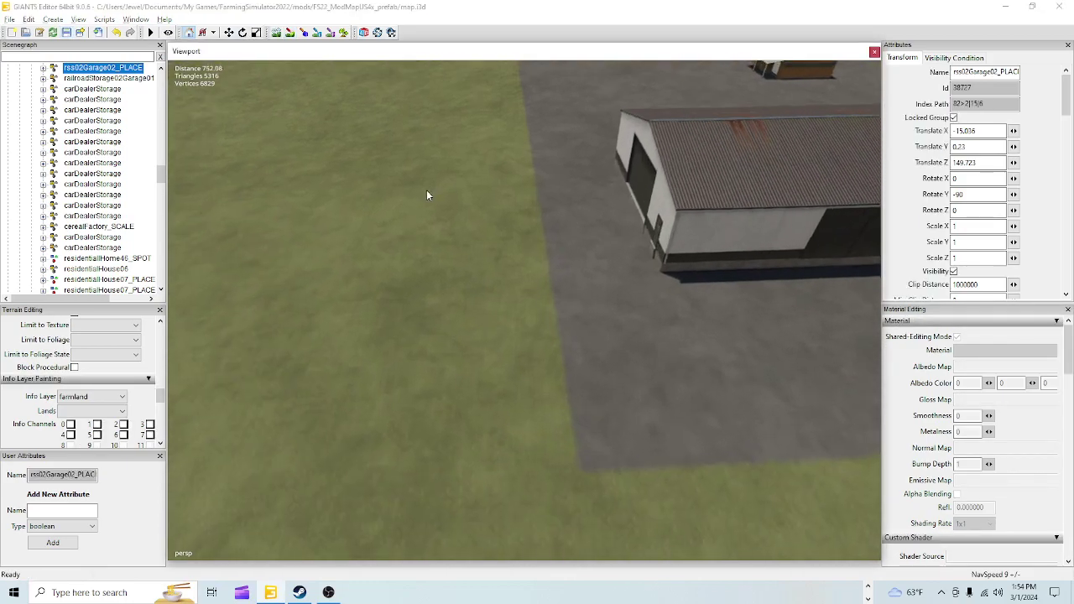
pyautogui.keyDown('alt'); pyautogui.moveTo(453, 297); pyautogui.dragTo(582, 129); pyautogui.keyUp('alt')
pyautogui.scroll(4, 582, 129)
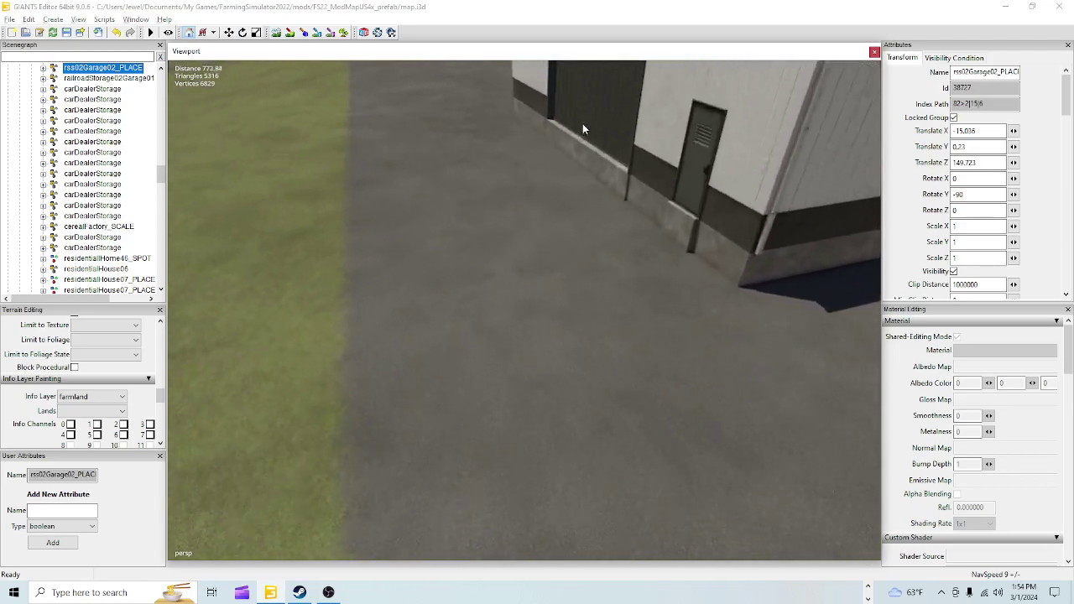
pyautogui.moveTo(582, 129); pyautogui.dragTo(525, 318, button='right')
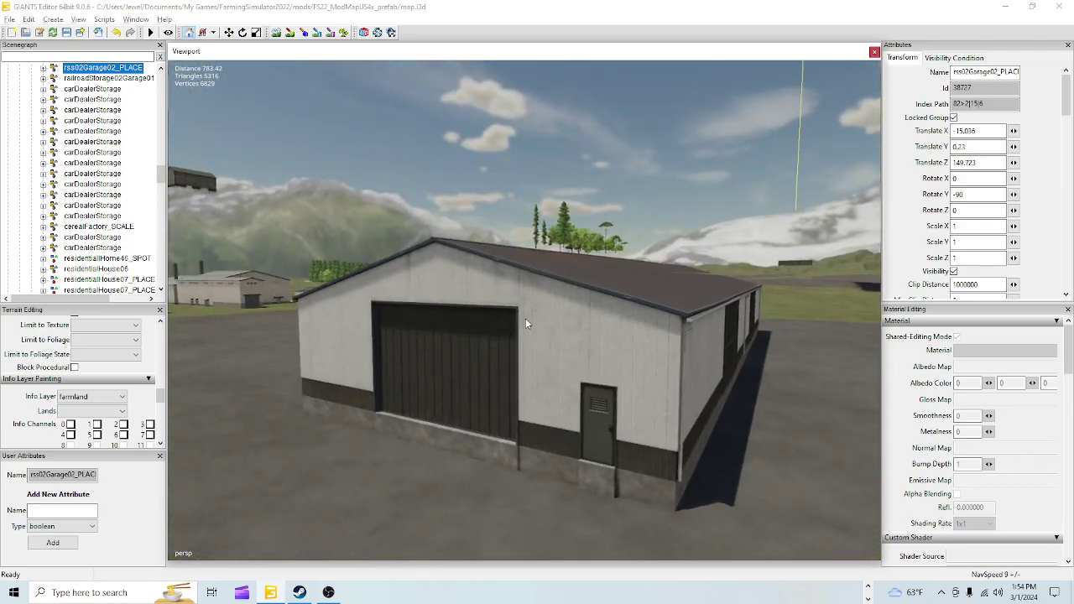
pyautogui.click(493, 290)
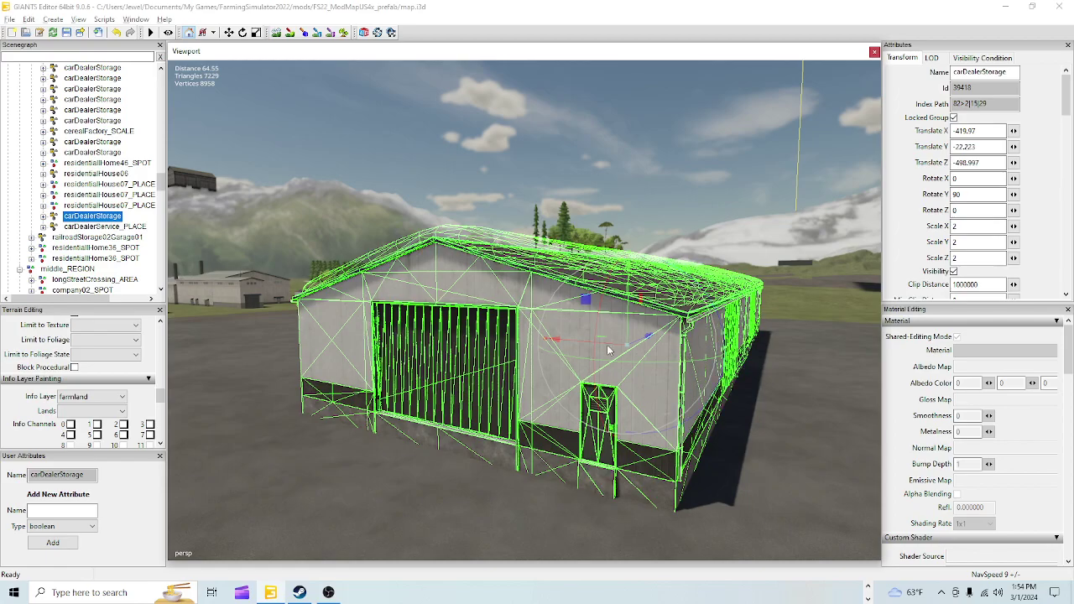
pyautogui.moveTo(627, 315); pyautogui.dragTo(625, 330)
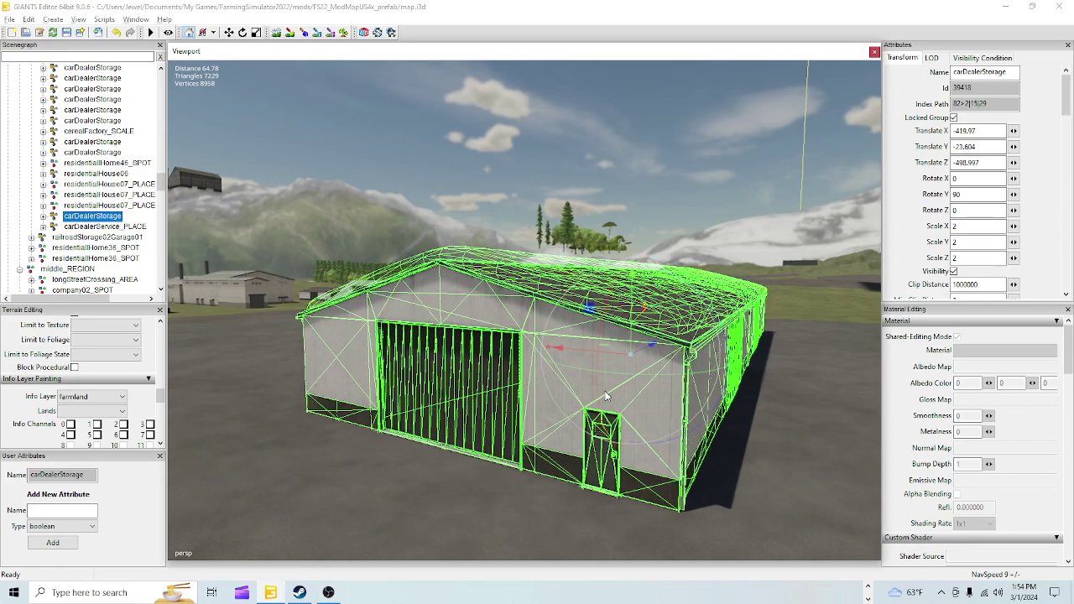
# Fine-tune the warehouse's height at its large door threshold to a Y translation of about -23.7
pyautogui.moveTo(605, 390); pyautogui.dragTo(525, 472, button='right')
pyautogui.scroll(2, 509, 444)
pyautogui.moveTo(510, 369); pyautogui.dragTo(498, 435, button='right')
pyautogui.scroll(4, 521, 378)
pyautogui.moveTo(539, 333); pyautogui.dragTo(651, 267, button='right')
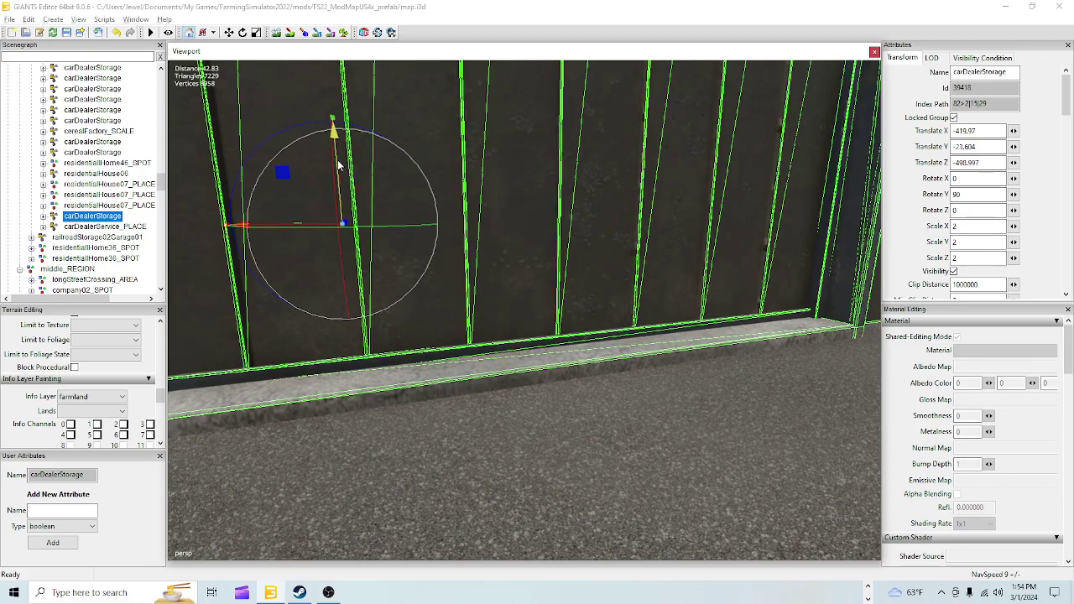
pyautogui.moveTo(337, 161); pyautogui.dragTo(357, 164)
pyautogui.keyDown('alt'); pyautogui.moveTo(600, 276); pyautogui.dragTo(670, 295); pyautogui.keyUp('alt')
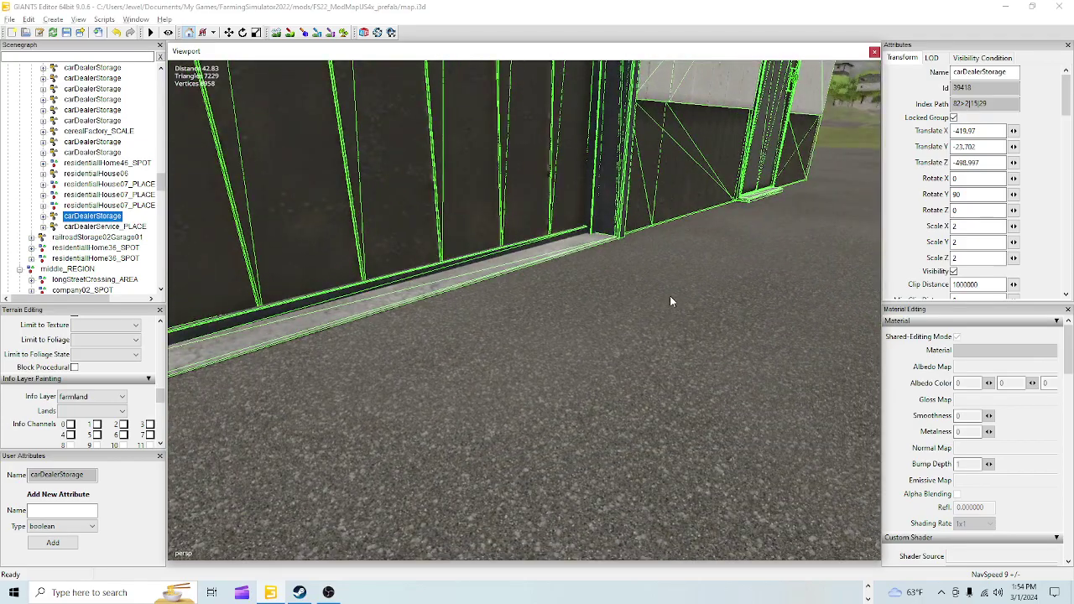
# Inspect the lowered warehouse, the surrounding lot and the neighbouring grassland, and clear the selection
pyautogui.scroll(-3, 670, 295)
pyautogui.keyDown('alt'); pyautogui.moveTo(637, 355); pyautogui.dragTo(417, 292); pyautogui.keyUp('alt')
pyautogui.moveTo(419, 297); pyautogui.dragTo(612, 365, button='right')
pyautogui.scroll(-3, 672, 350)
pyautogui.keyDown('alt'); pyautogui.moveTo(673, 350); pyautogui.dragTo(350, 481); pyautogui.keyUp('alt')
pyautogui.moveTo(351, 481); pyautogui.dragTo(442, 333, button='right')
pyautogui.moveTo(722, 395); pyautogui.dragTo(565, 341, button='right')
pyautogui.moveTo(522, 378); pyautogui.dragTo(692, 232, button='right')
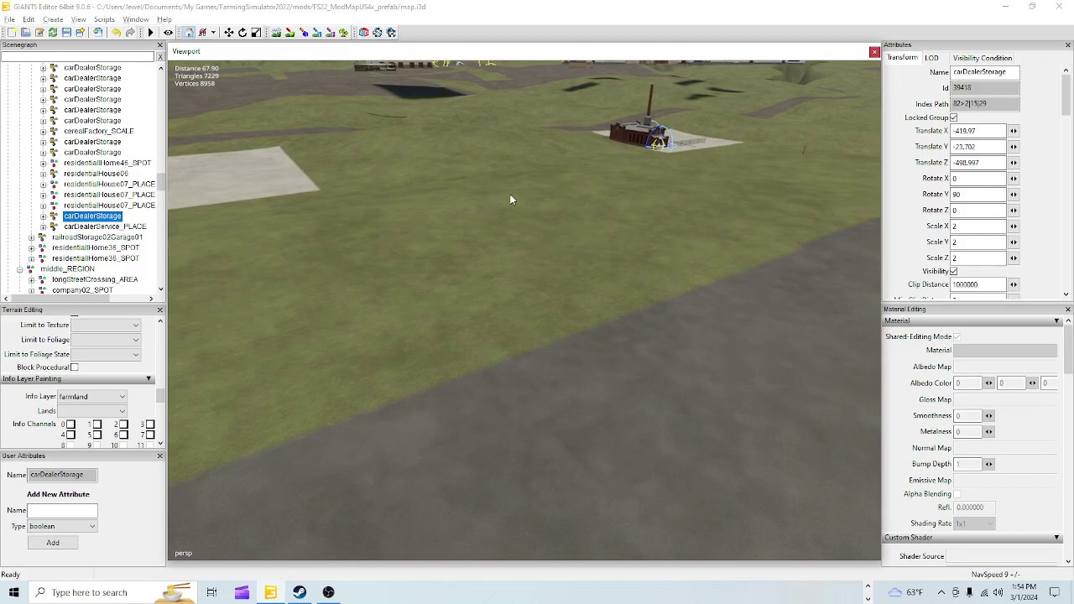
pyautogui.moveTo(772, 175); pyautogui.dragTo(334, 527, button='right')
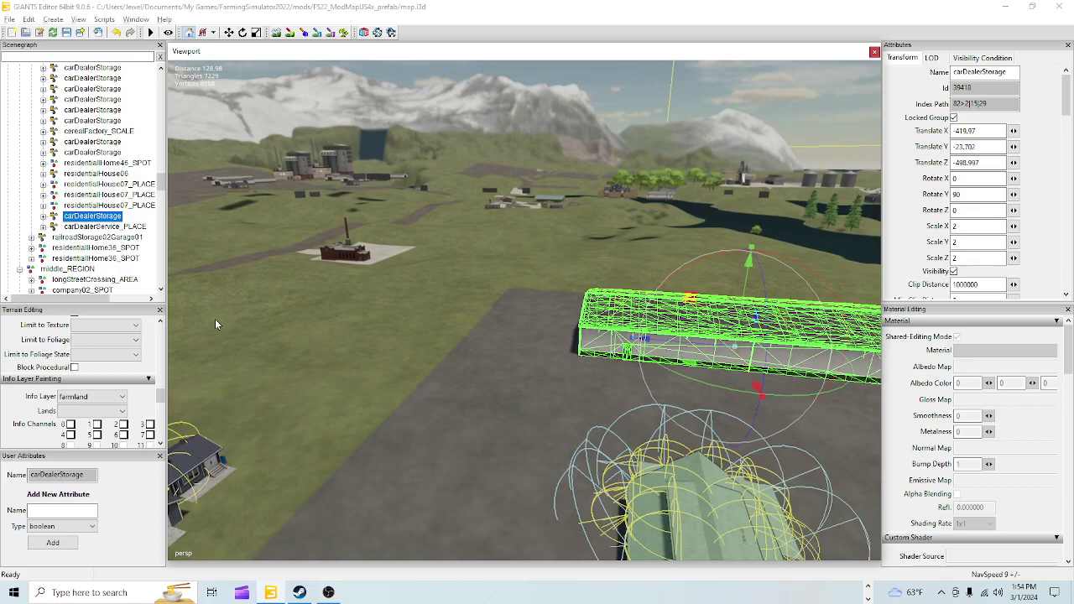
pyautogui.moveTo(427, 410); pyautogui.dragTo(811, 329, button='right')
pyautogui.keyDown('alt'); pyautogui.moveTo(811, 329); pyautogui.dragTo(489, 349); pyautogui.keyUp('alt')
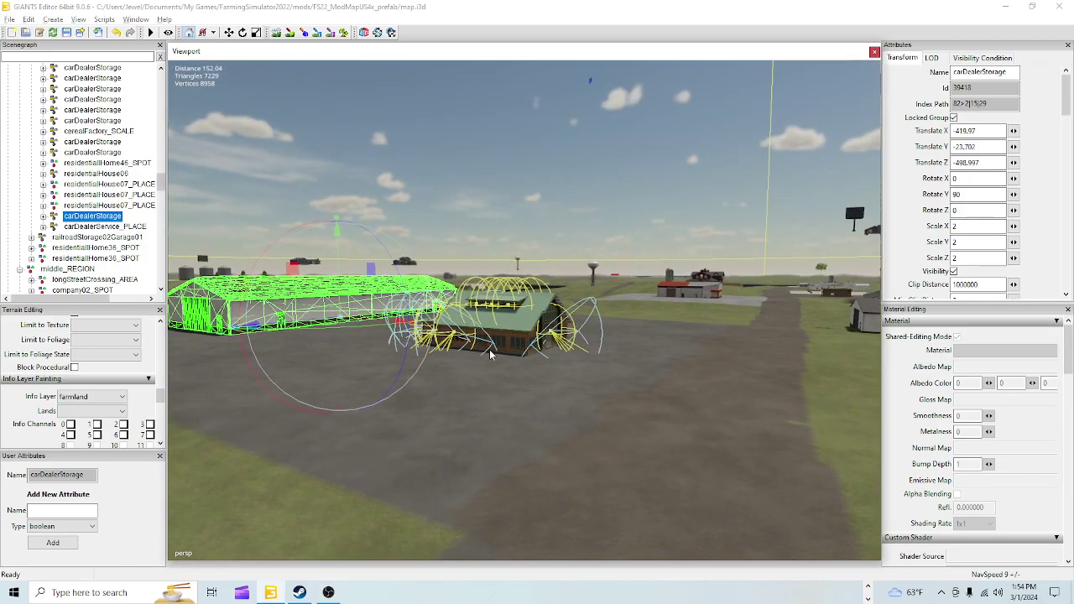
pyautogui.click(521, 209)
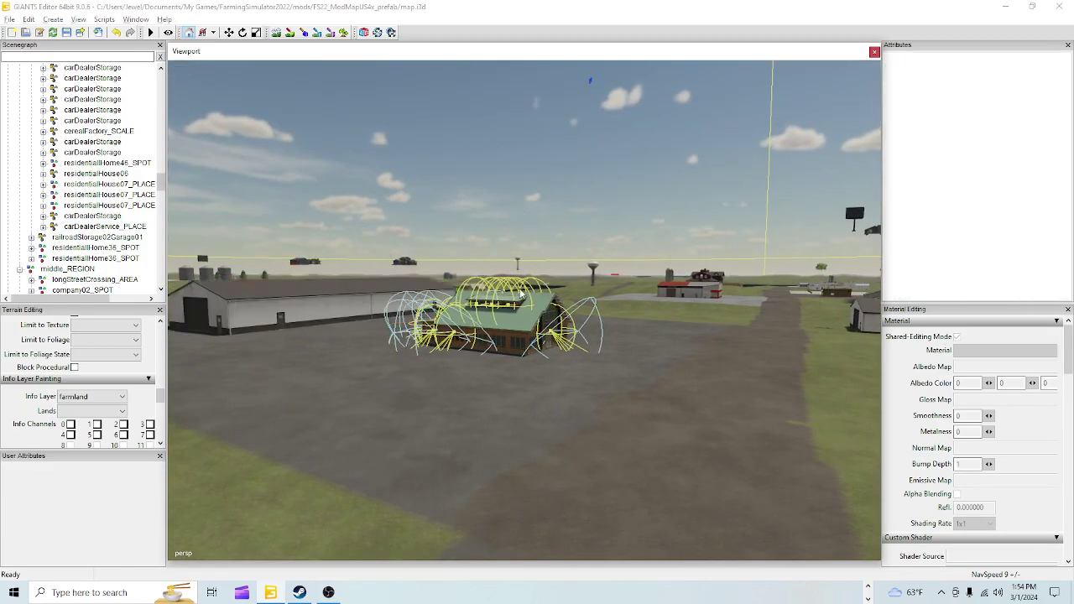
# Select the whole farmersMarket group and lower the building toward the pavement, to a Y translation of about 64.13
pyautogui.scroll(-3, 614, 296)
pyautogui.moveTo(533, 418)
pyautogui.keyDown('alt'); pyautogui.mouseDown()
pyautogui.moveTo(562, 375)
pyautogui.moveTo(514, 425)
pyautogui.mouseUp(); pyautogui.keyUp('alt')
pyautogui.scroll(4, 514, 425)
pyautogui.keyDown('alt'); pyautogui.moveTo(384, 402); pyautogui.dragTo(430, 357); pyautogui.keyUp('alt')
pyautogui.scroll(3, 445, 360)
pyautogui.keyDown('alt'); pyautogui.moveTo(520, 375); pyautogui.dragTo(365, 380); pyautogui.keyUp('alt')
pyautogui.scroll(5, 496, 255)
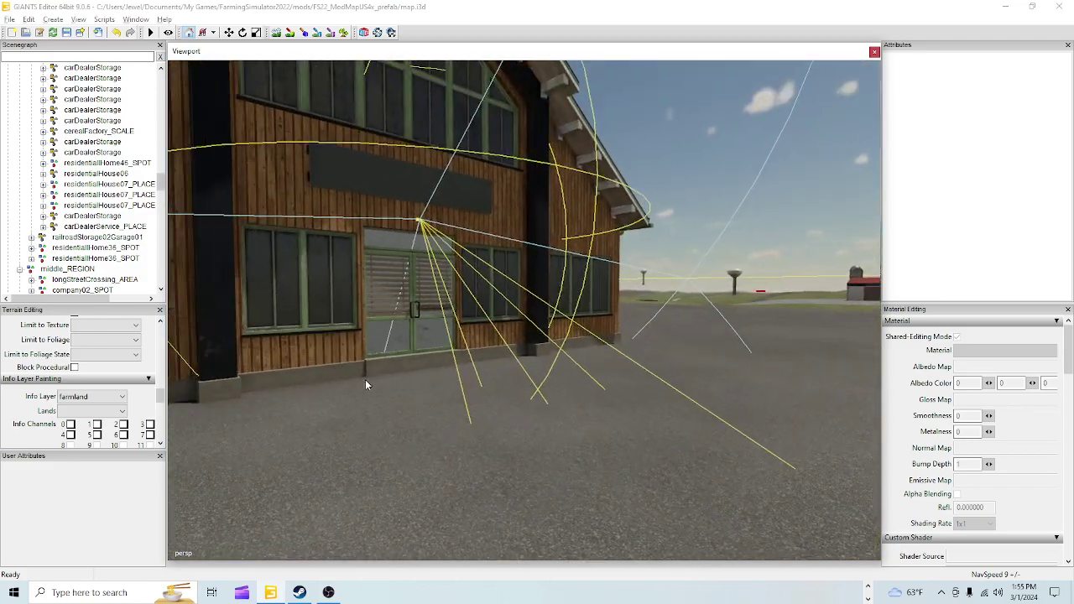
pyautogui.scroll(6, 367, 375)
pyautogui.keyDown('alt'); pyautogui.moveTo(420, 435); pyautogui.dragTo(176, 372); pyautogui.keyUp('alt')
pyautogui.keyDown('alt'); pyautogui.moveTo(386, 404); pyautogui.dragTo(363, 398); pyautogui.keyUp('alt')
pyautogui.scroll(-5, 362, 401)
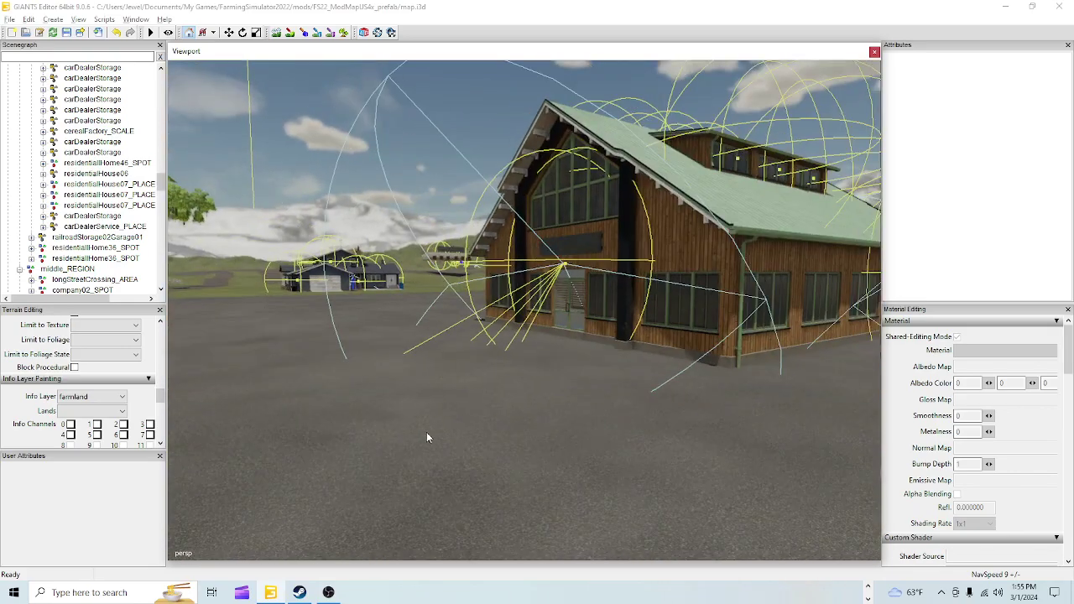
pyautogui.click(670, 209)
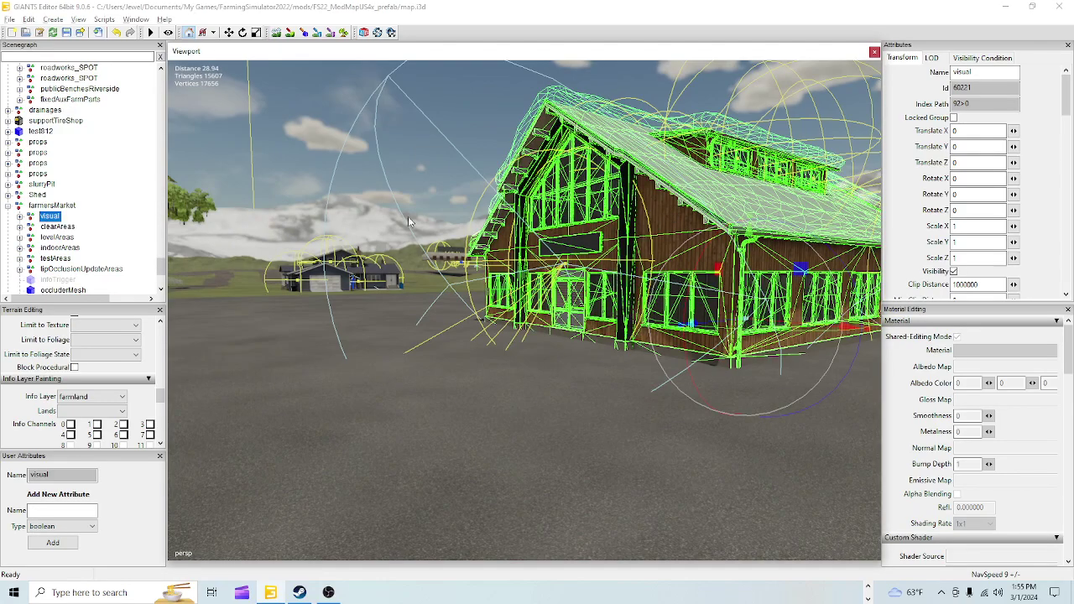
pyautogui.click(63, 204)
pyautogui.moveTo(749, 283); pyautogui.dragTo(748, 287)
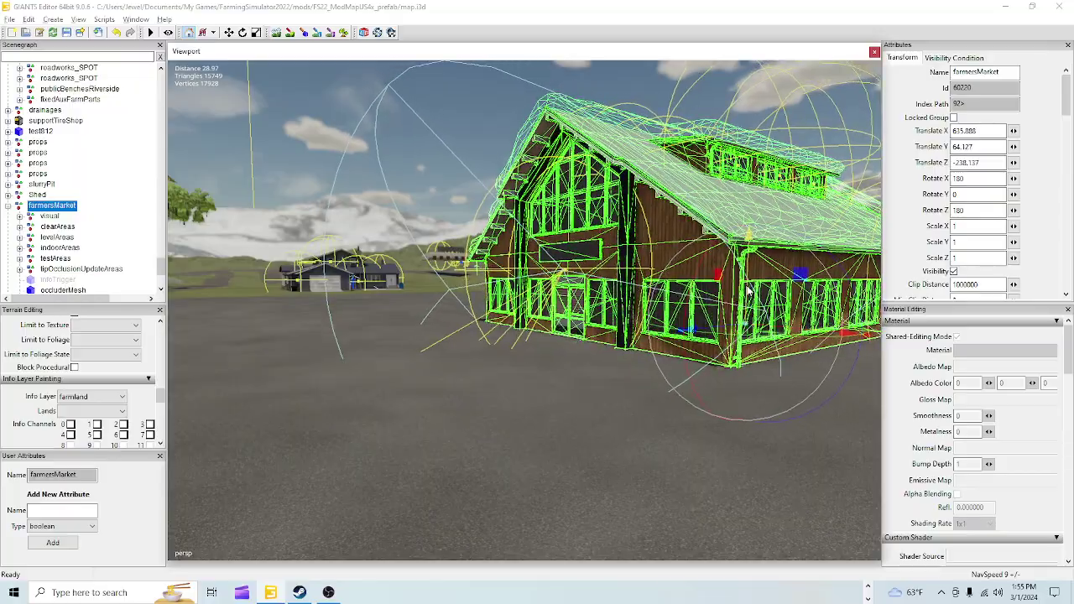
# Fine-tune the farmersMarket height against the pavement at its entrance doors to a Y translation of about 64.12
pyautogui.scroll(6, 516, 334)
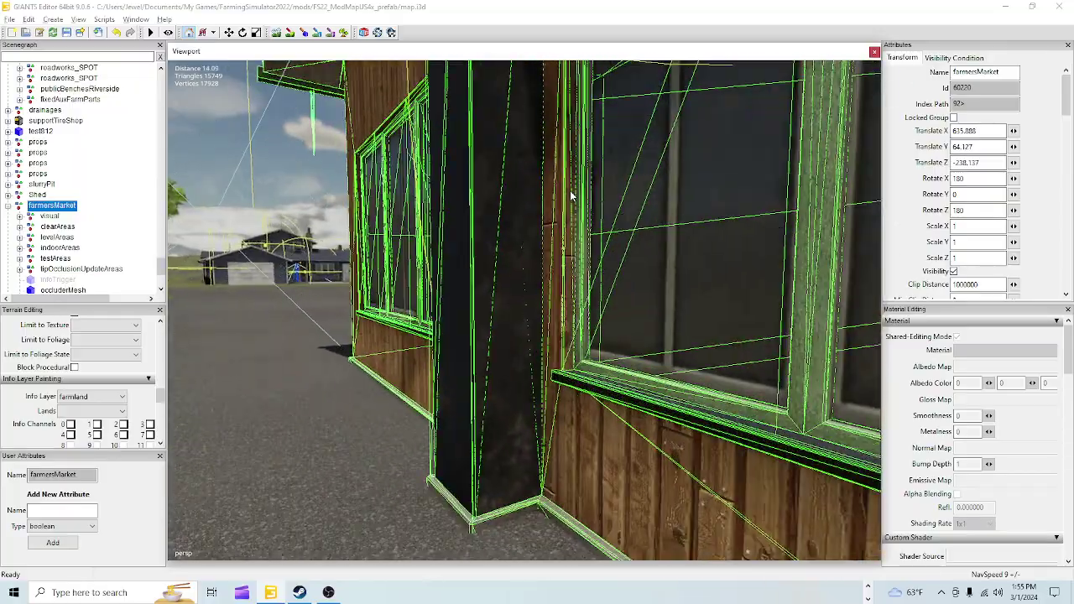
pyautogui.keyDown('alt'); pyautogui.moveTo(570, 196); pyautogui.dragTo(647, 297); pyautogui.keyUp('alt')
pyautogui.scroll(-1, 532, 278)
pyautogui.keyDown('alt'); pyautogui.moveTo(530, 278); pyautogui.dragTo(486, 171); pyautogui.keyUp('alt')
pyautogui.moveTo(483, 241); pyautogui.dragTo(447, 194, button='right')
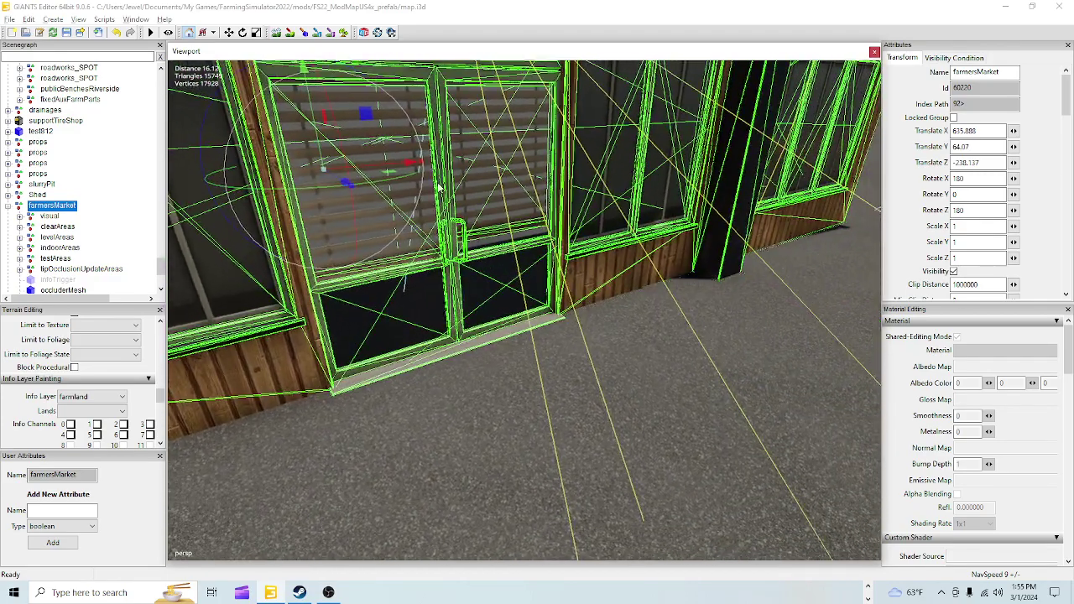
pyautogui.moveTo(311, 151); pyautogui.dragTo(319, 144)
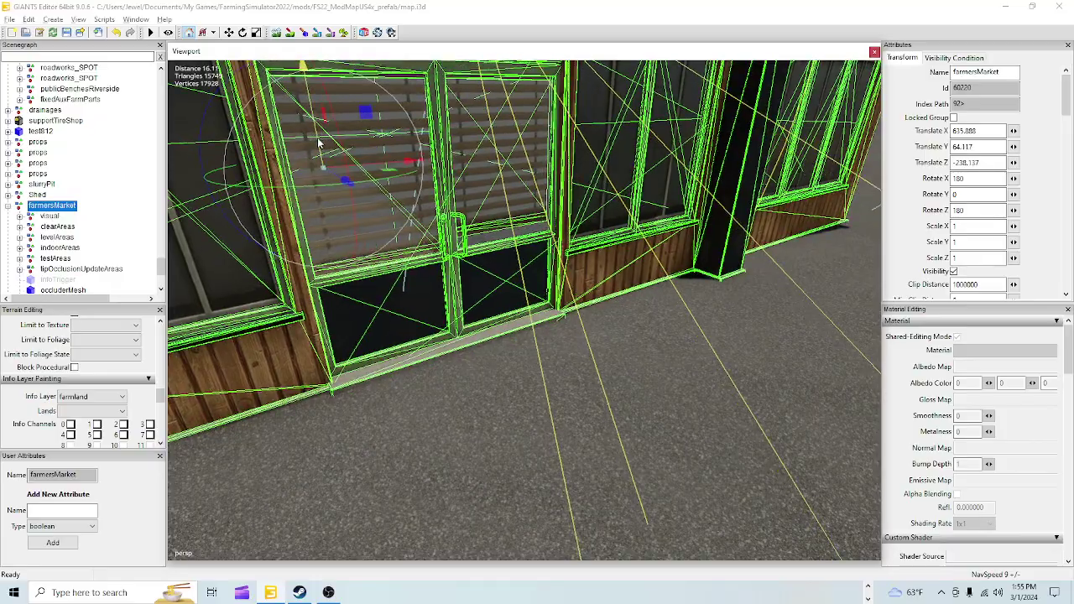
# Apply the terrain sculpting brush to the pavement in front of the farmers market building
pyautogui.keyDown('alt'); pyautogui.moveTo(374, 282); pyautogui.dragTo(471, 271); pyautogui.keyUp('alt')
pyautogui.keyDown('alt'); pyautogui.moveTo(472, 271); pyautogui.dragTo(442, 264, button='middle'); pyautogui.keyUp('alt')
pyautogui.keyDown('alt'); pyautogui.moveTo(442, 264); pyautogui.dragTo(455, 229); pyautogui.keyUp('alt')
pyautogui.keyDown('alt'); pyautogui.moveTo(455, 228); pyautogui.dragTo(528, 277, button='right'); pyautogui.keyUp('alt')
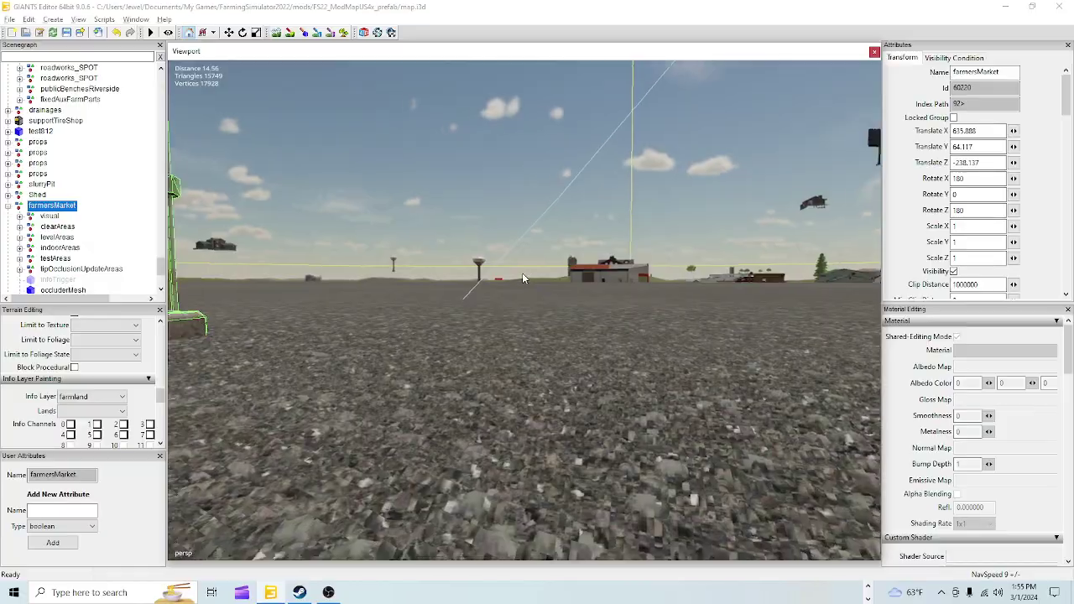
pyautogui.keyDown('alt'); pyautogui.moveTo(528, 278); pyautogui.dragTo(454, 249); pyautogui.keyUp('alt')
pyautogui.moveTo(453, 252); pyautogui.dragTo(505, 315, button='right')
pyautogui.keyDown('alt'); pyautogui.moveTo(505, 311); pyautogui.dragTo(535, 361); pyautogui.keyUp('alt')
pyautogui.keyDown('alt'); pyautogui.moveTo(536, 361); pyautogui.dragTo(620, 279, button='right'); pyautogui.keyUp('alt')
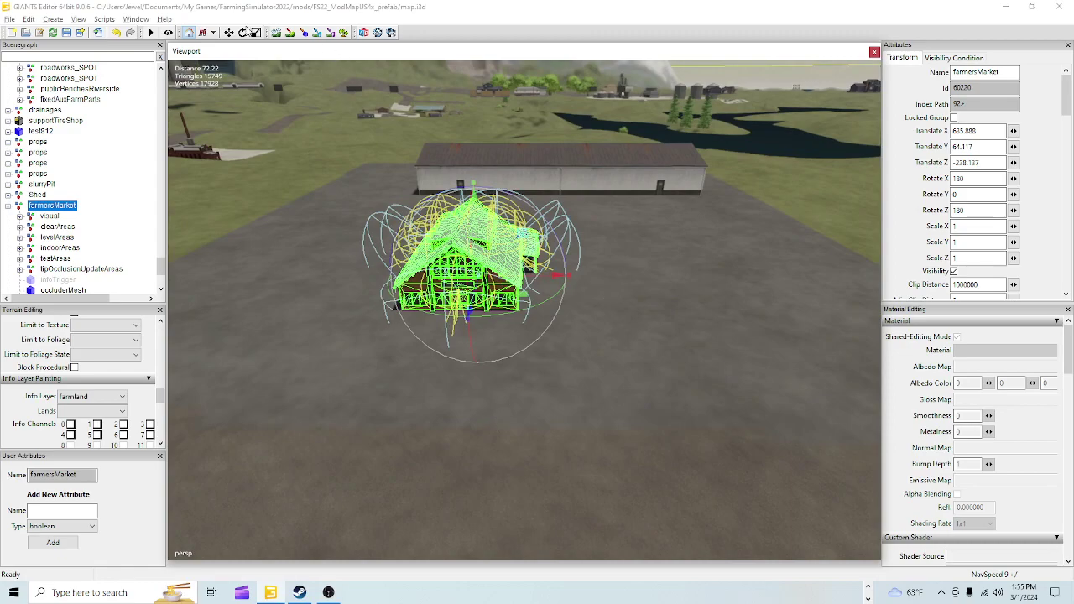
pyautogui.click(277, 33)
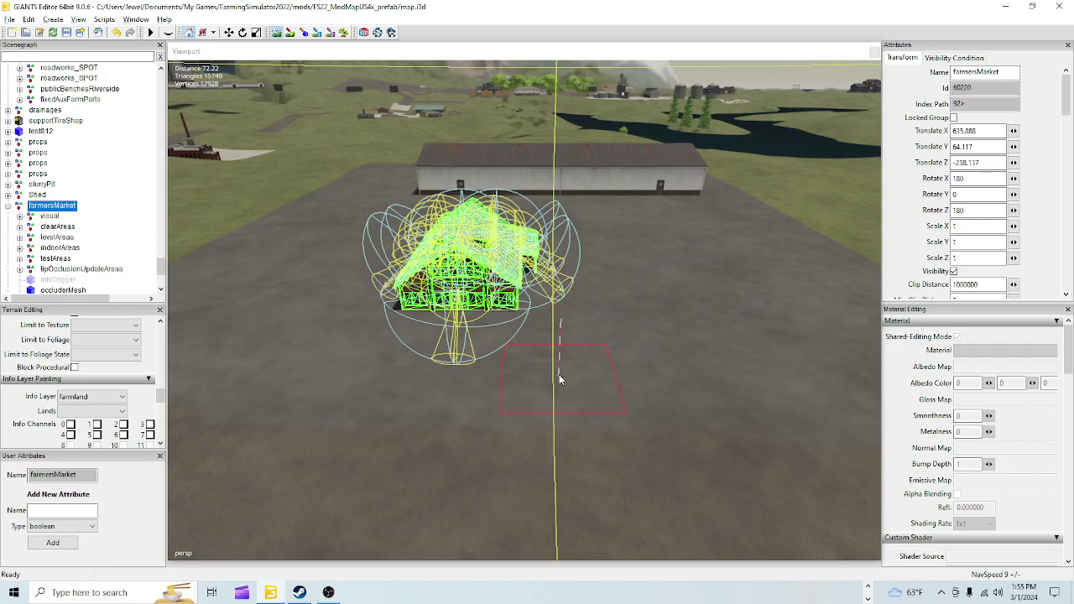
pyautogui.click(435, 454)
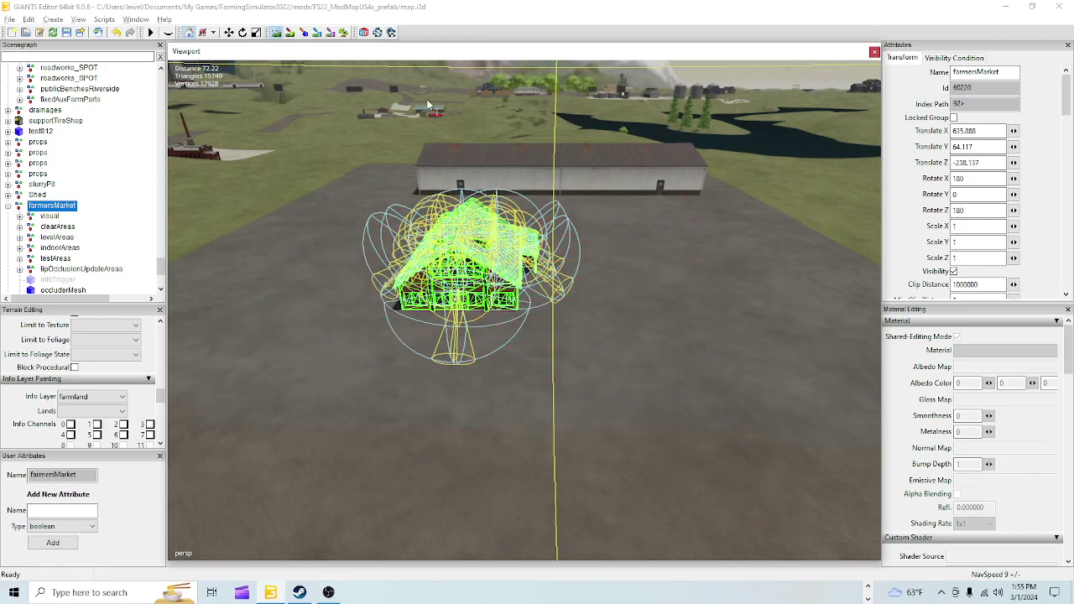
pyautogui.click(276, 32)
# Check the farmers market's base at its corner, clear the selection, and view the blue house beside the lot
pyautogui.scroll(10, 434, 388)
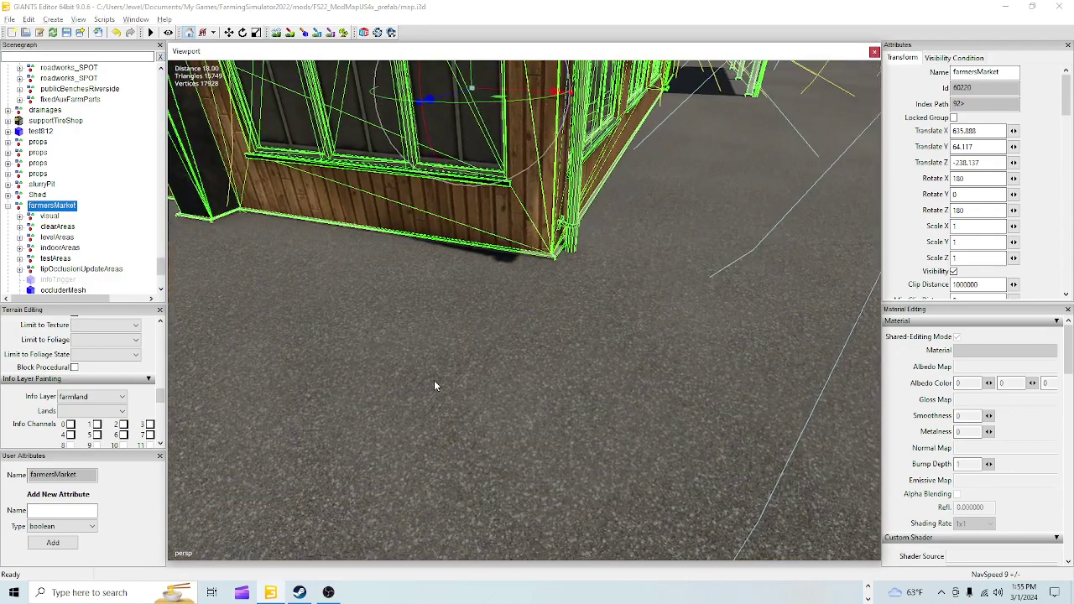
pyautogui.scroll(3, 434, 388)
pyautogui.keyDown('alt'); pyautogui.moveTo(477, 328); pyautogui.dragTo(492, 343); pyautogui.keyUp('alt')
pyautogui.moveTo(493, 343); pyautogui.dragTo(257, 348, button='right')
pyautogui.moveTo(495, 342); pyautogui.dragTo(589, 313, button='right')
pyautogui.moveTo(570, 355); pyautogui.dragTo(545, 279, button='right')
pyautogui.click(540, 144)
pyautogui.moveTo(540, 142); pyautogui.dragTo(873, 339, button='right')
pyautogui.moveTo(701, 210); pyautogui.dragTo(671, 303, button='right')
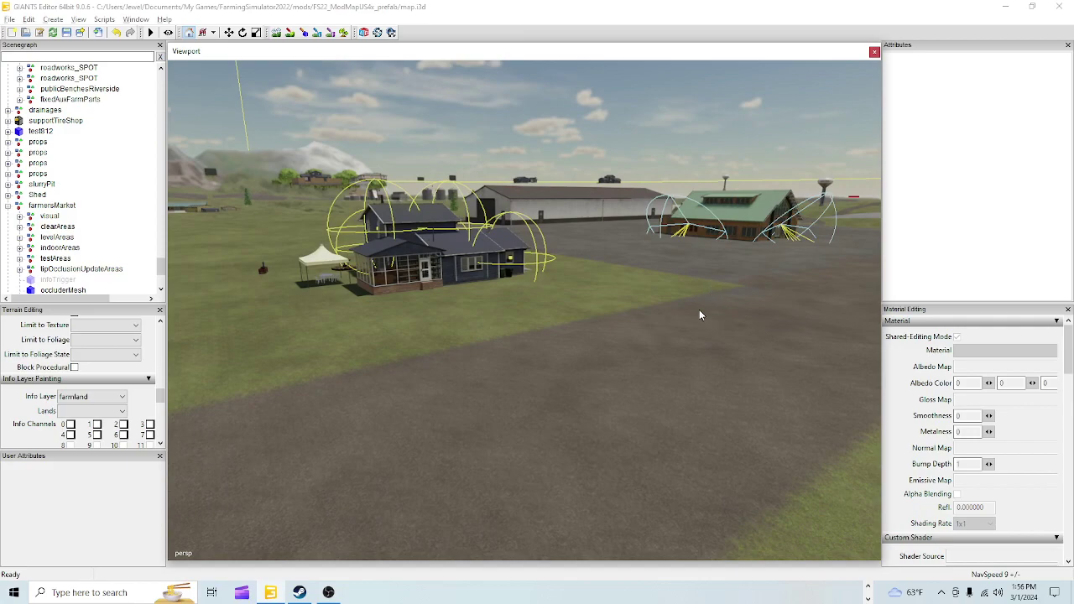